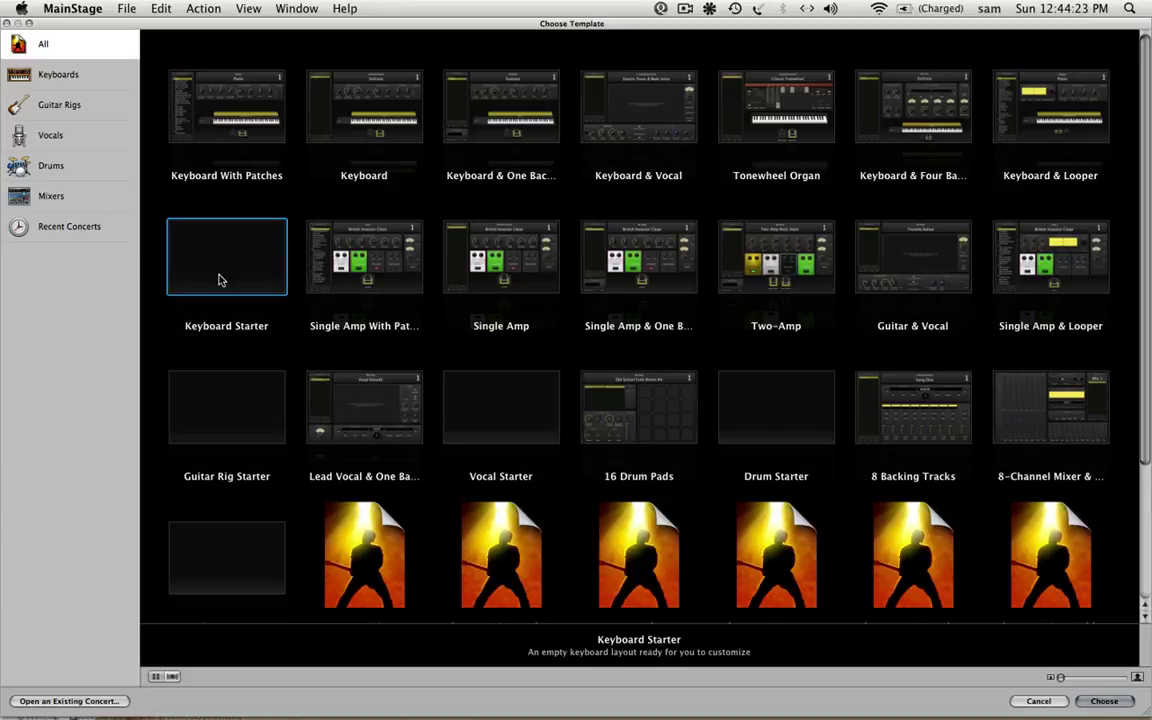
# - Create a new Untitled Concert from the Keyboard Starter template
pyautogui.press('Escape')
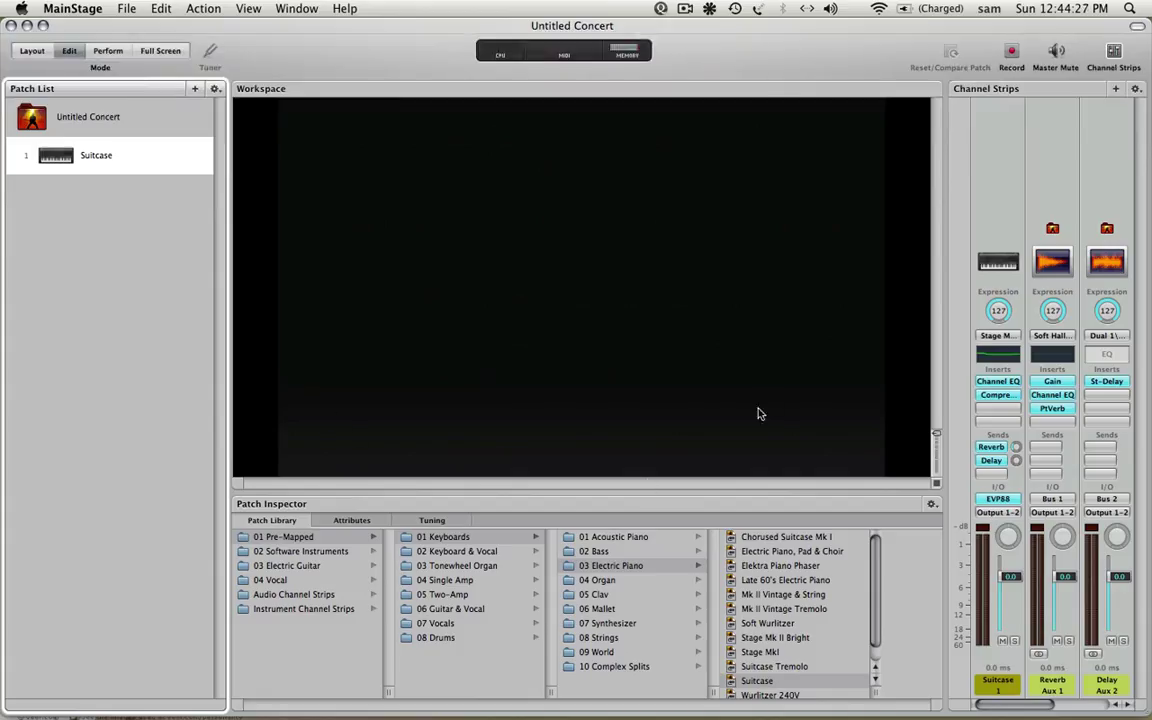
# - Delete the concert's Delay and Reverb aux strips, keeping only Output 1-2 and Master
pyautogui.click(99, 120)
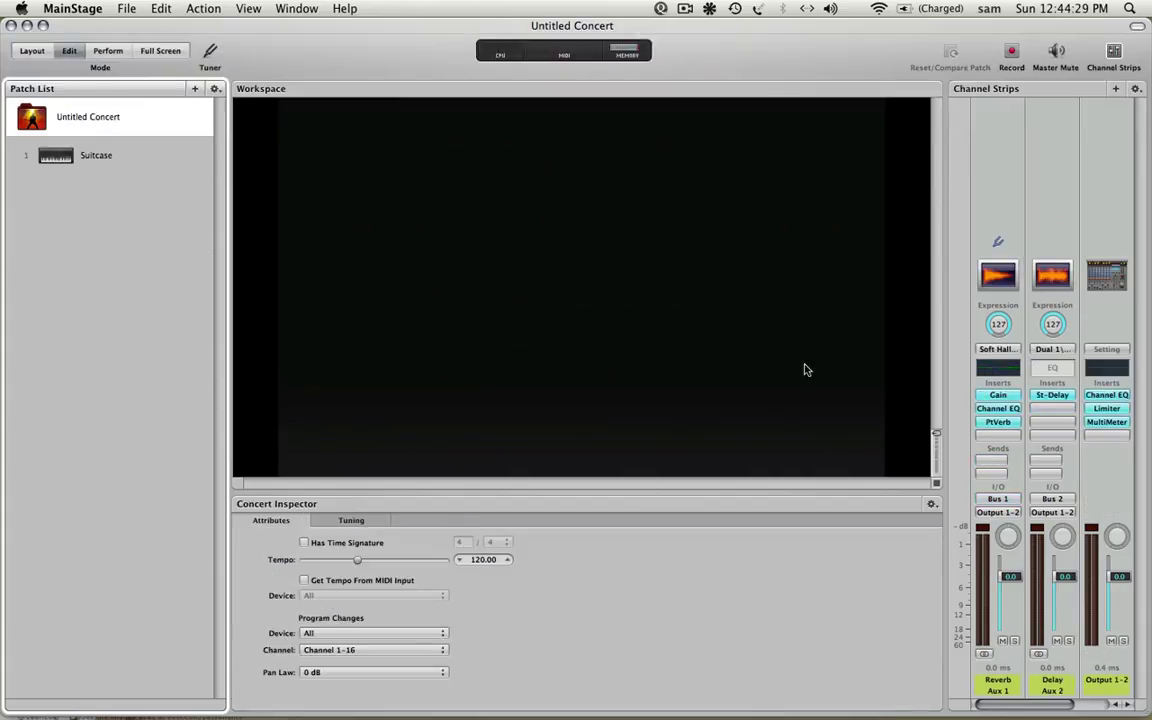
pyautogui.click(1048, 683)
pyautogui.hscroll(2, 1045, 600)
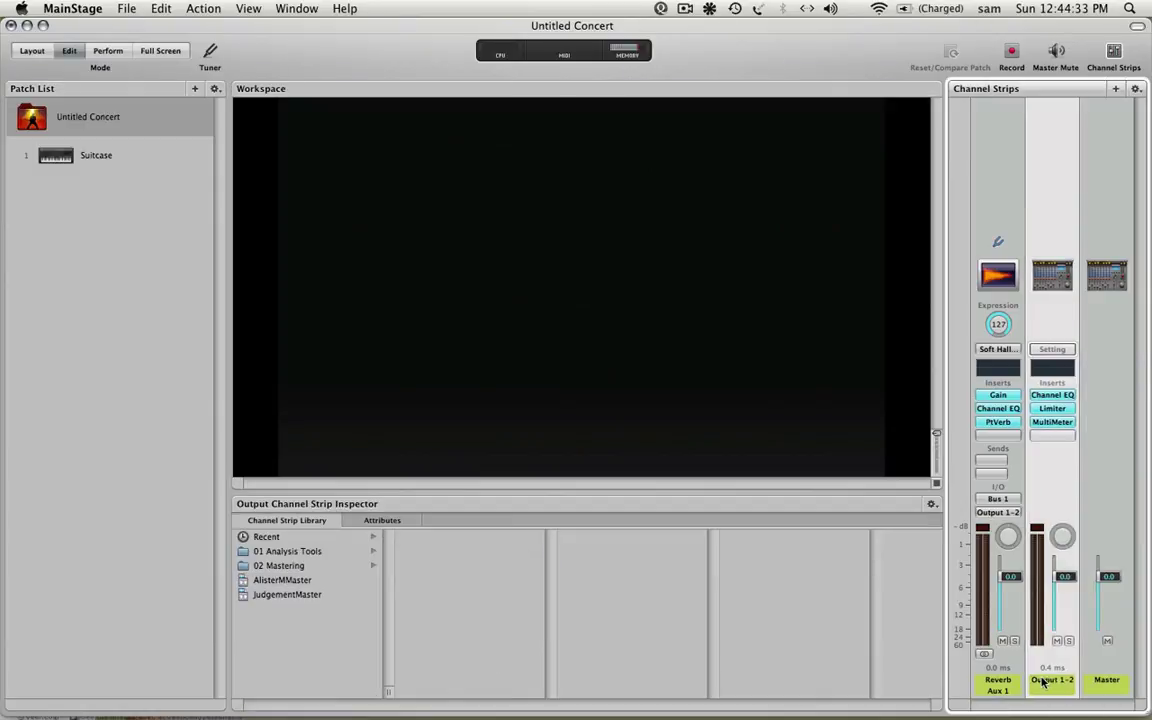
pyautogui.click(1017, 684)
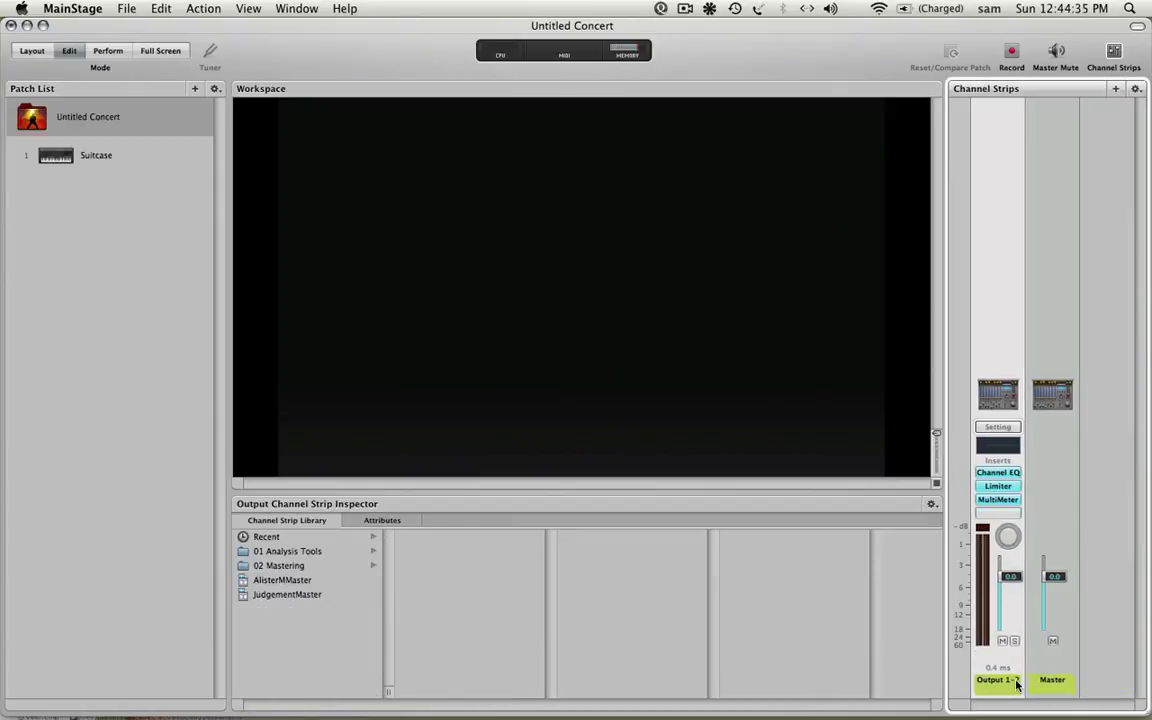
# - Create a concert-level stereo Aux 1 strip fed from Bus 6 and routed to Output 1-2
pyautogui.click(1116, 89)
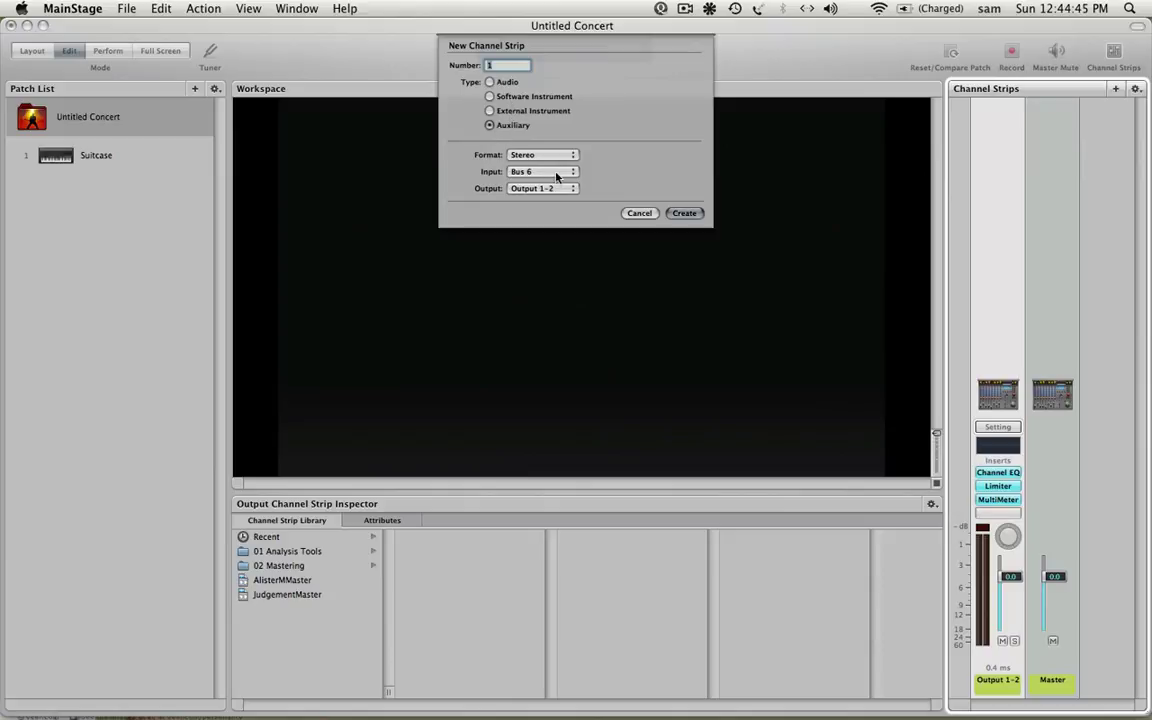
pyautogui.click(682, 215)
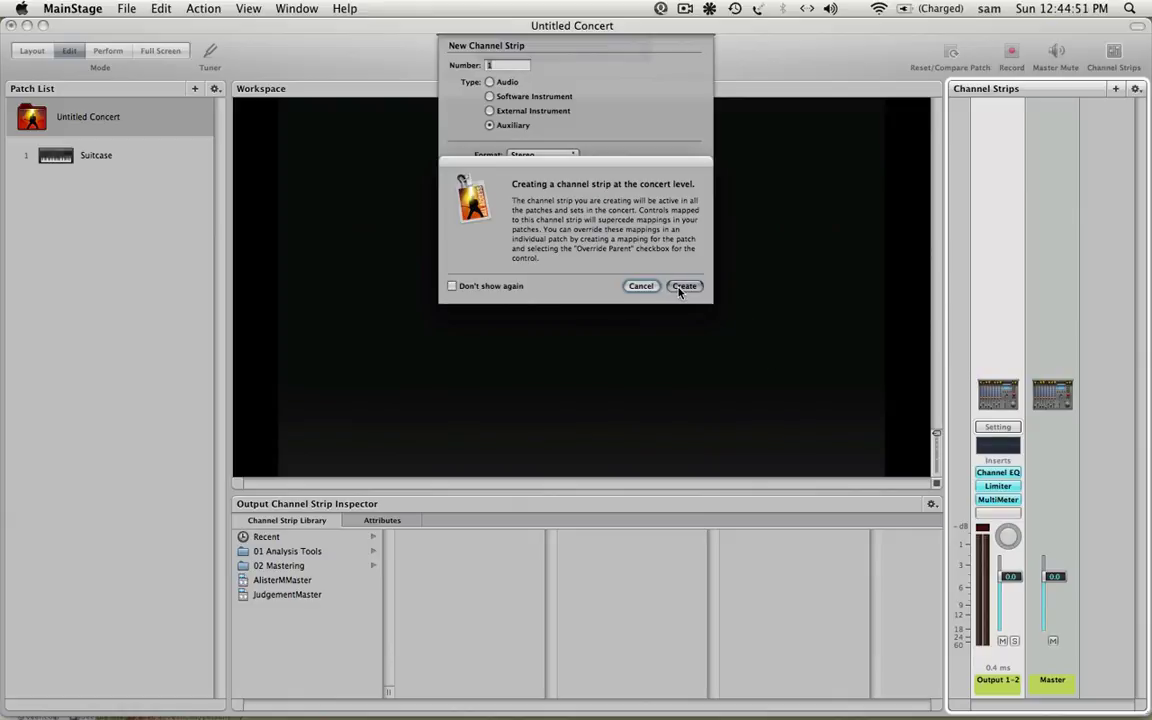
pyautogui.click(682, 287)
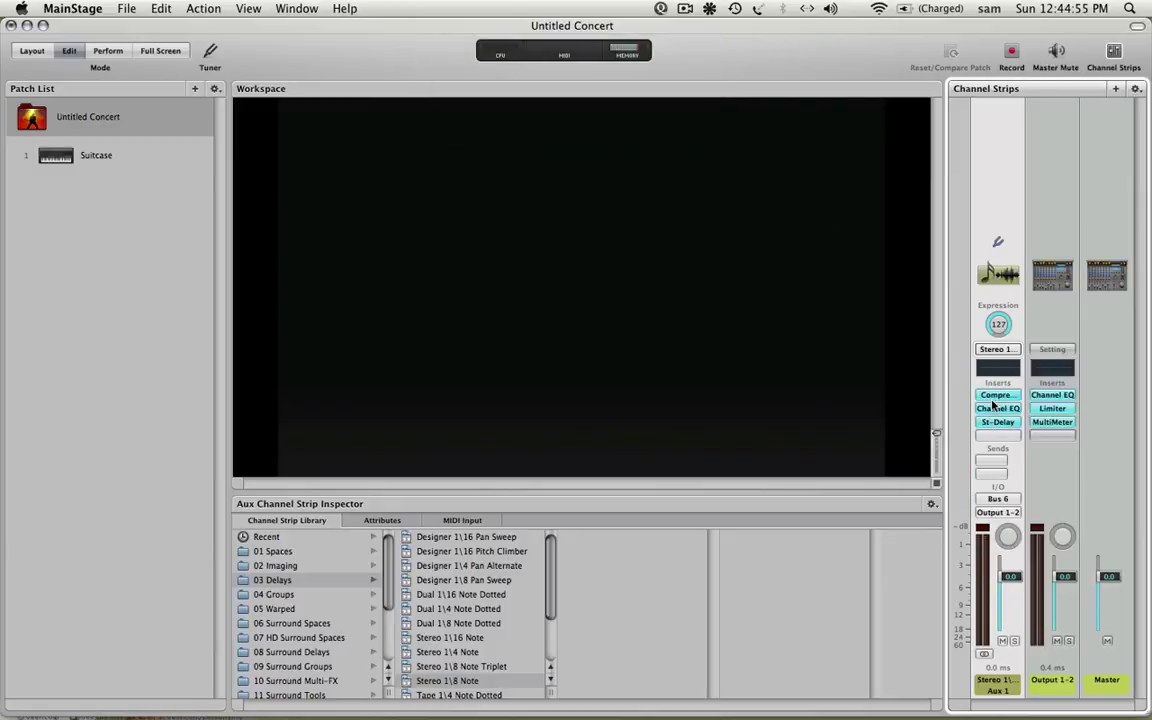
# - Replace the aux strip's Compressor, Channel EQ and Stereo Delay with a single Loopback plug-in
pyautogui.click(993, 398)
pyautogui.click(1008, 413)
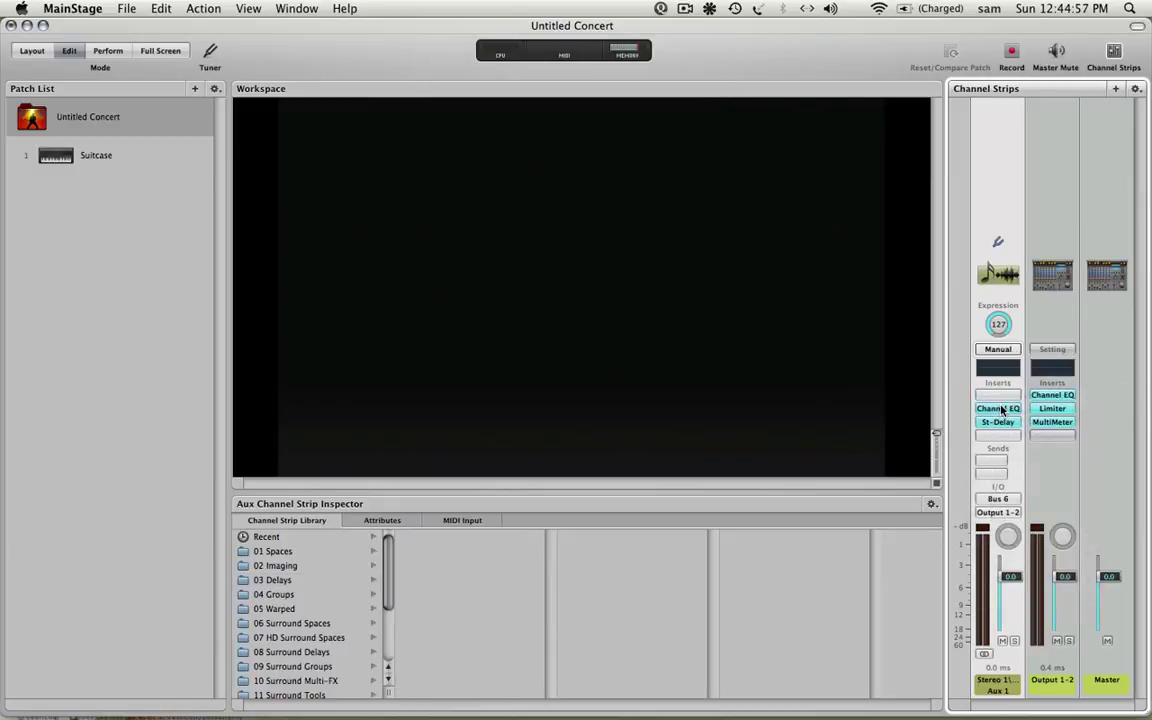
pyautogui.click(1000, 409)
pyautogui.click(1008, 429)
pyautogui.click(999, 421)
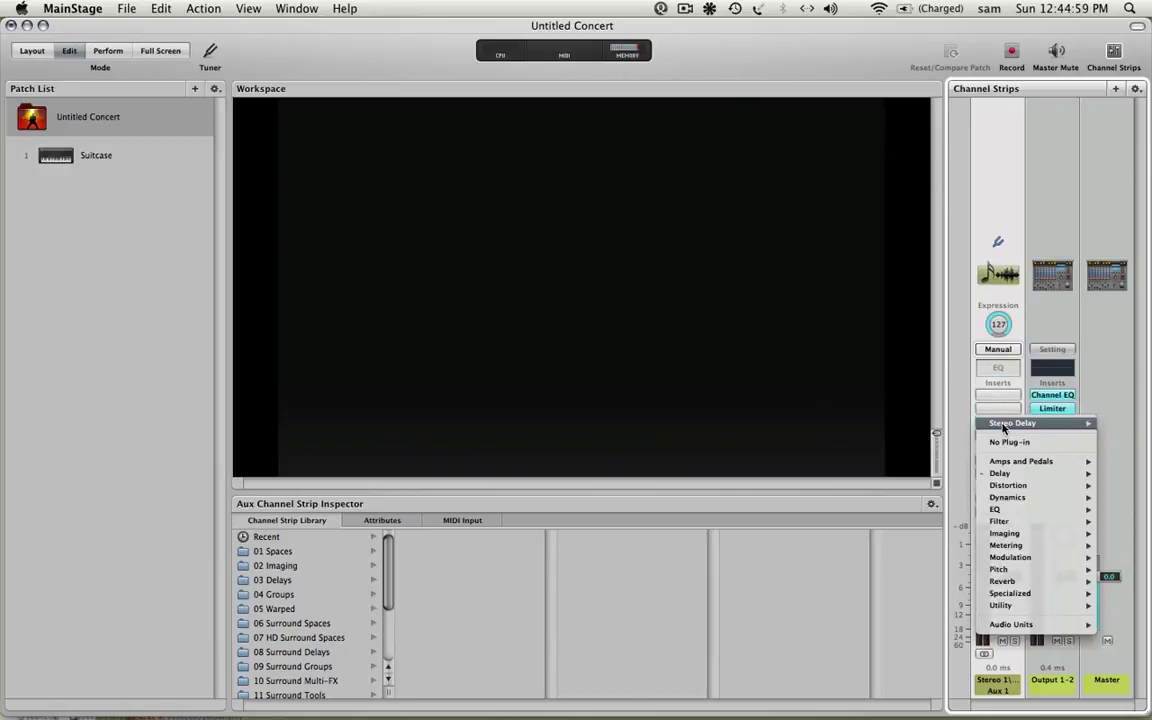
pyautogui.click(1007, 443)
pyautogui.click(998, 396)
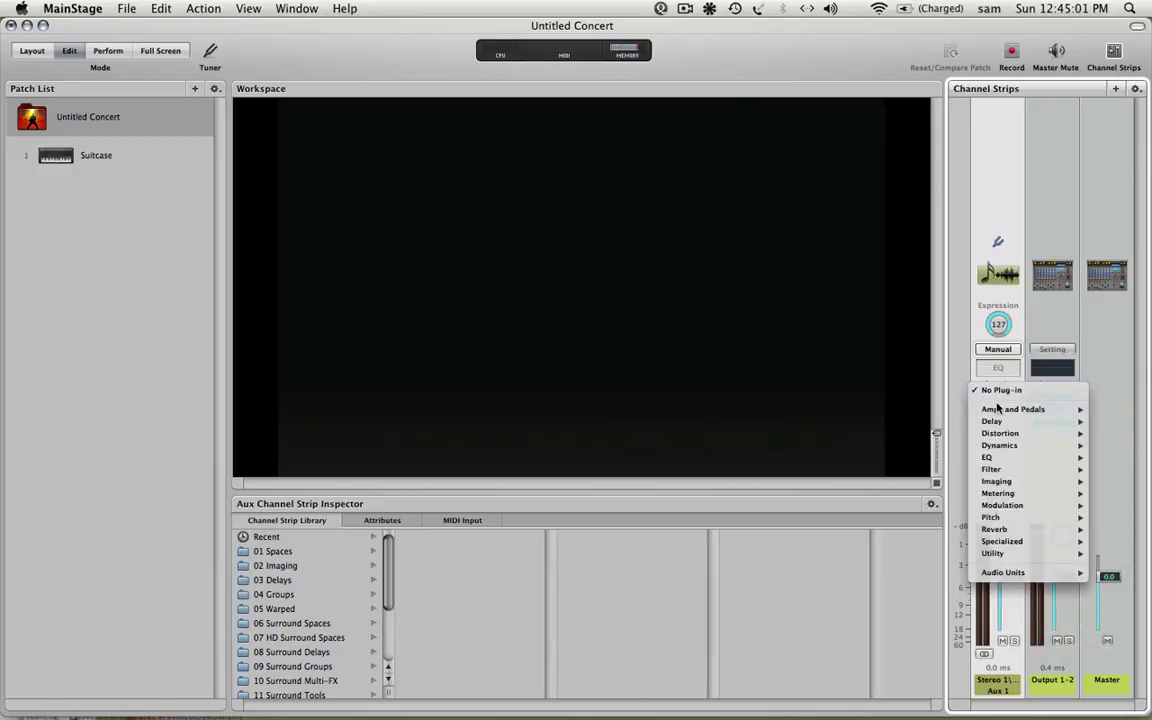
pyautogui.moveTo(992, 421)
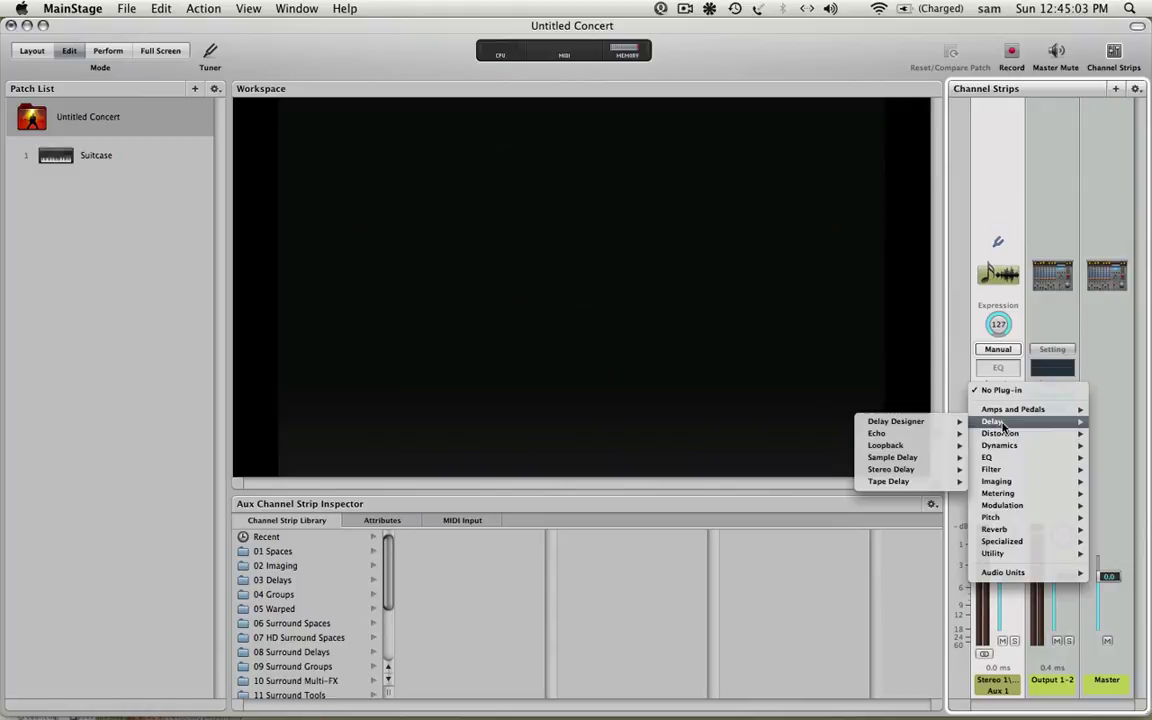
pyautogui.click(901, 445)
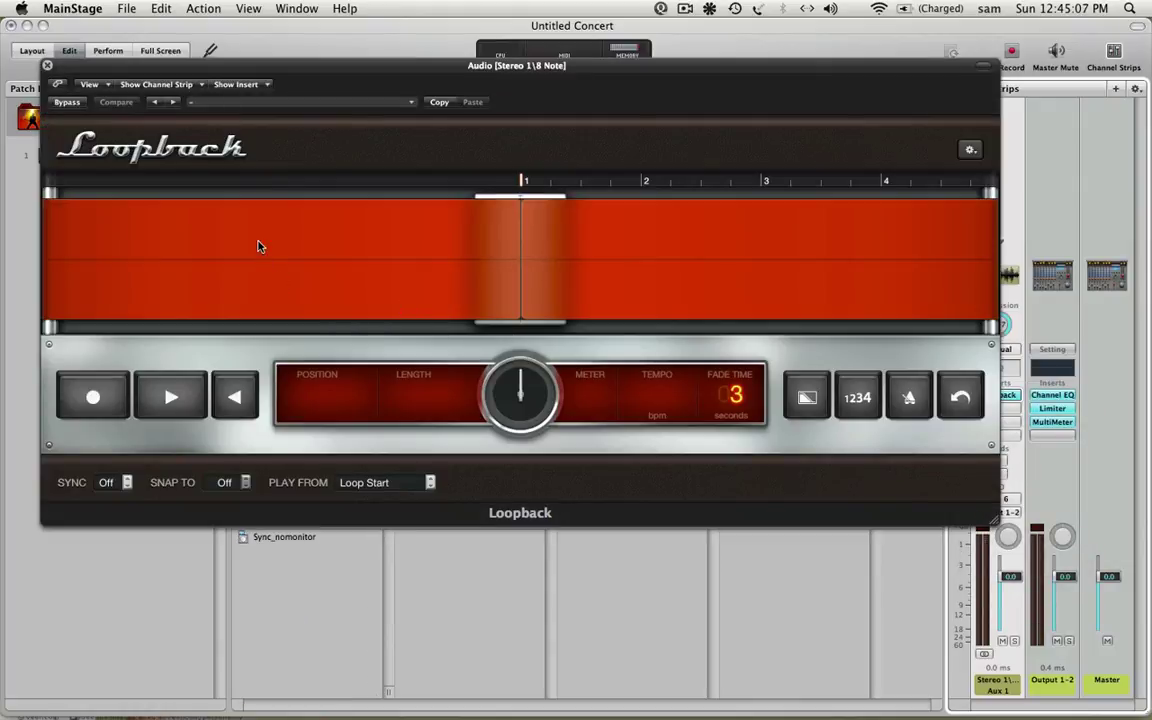
# - Set Loopback to Sync On, Snap To Bar and input monitoring Off
pyautogui.click(126, 487)
pyautogui.click(127, 496)
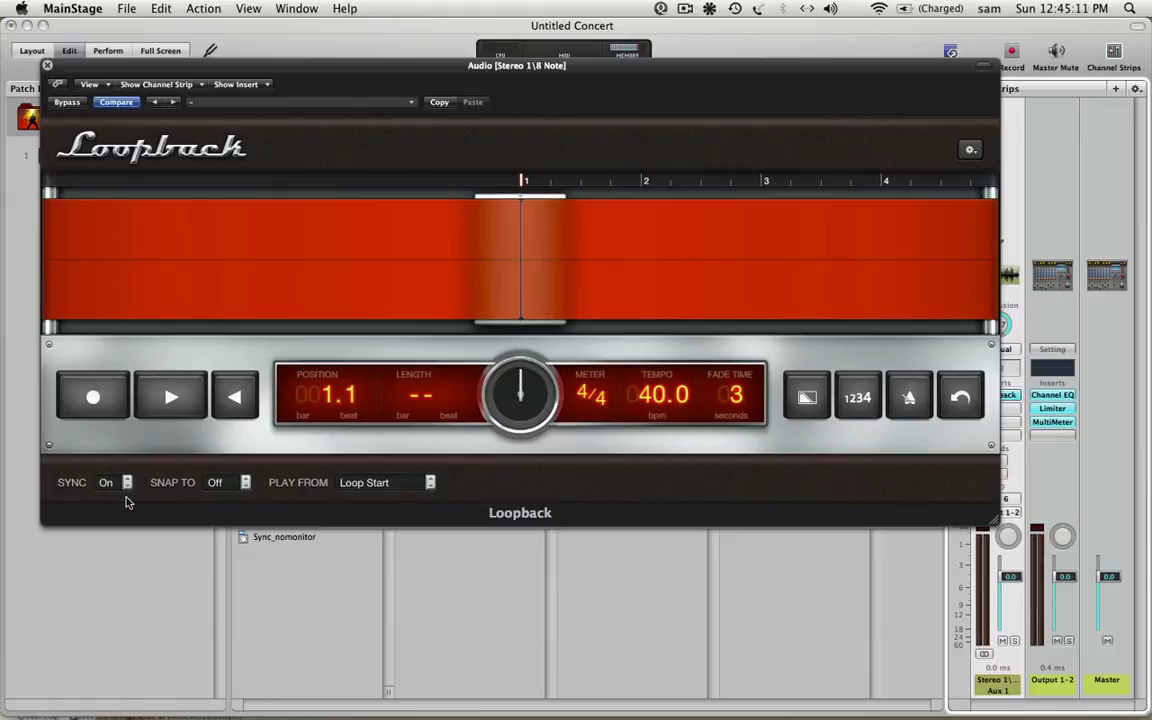
pyautogui.click(245, 484)
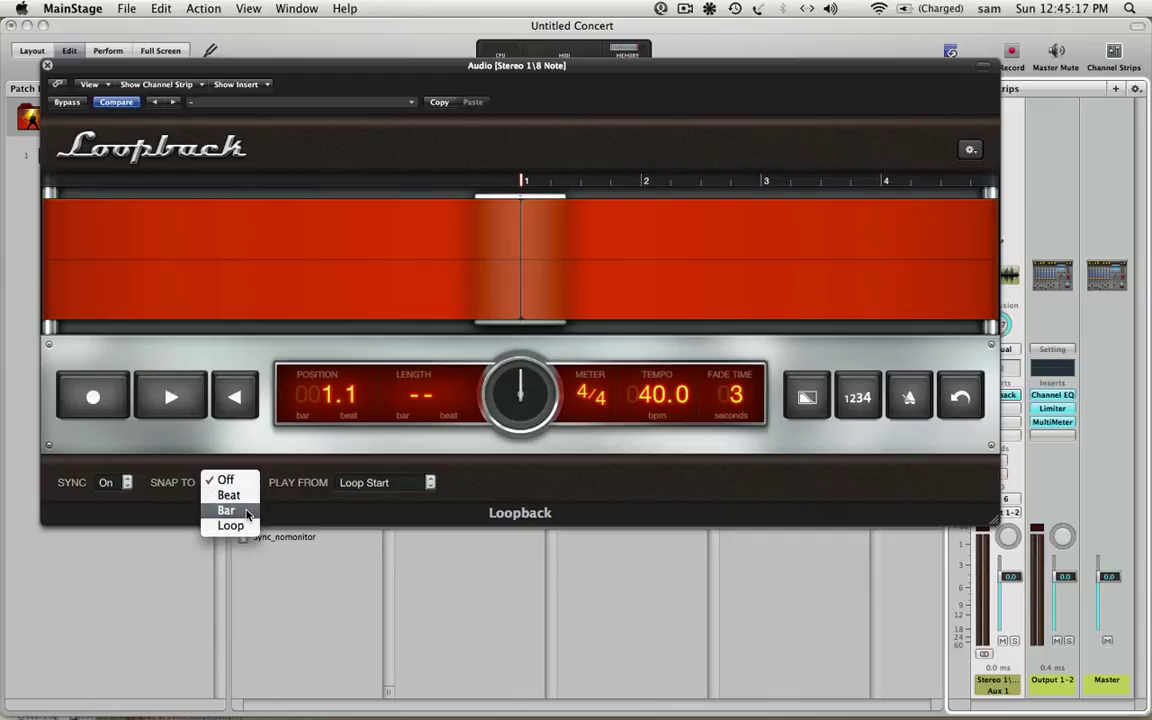
pyautogui.click(247, 512)
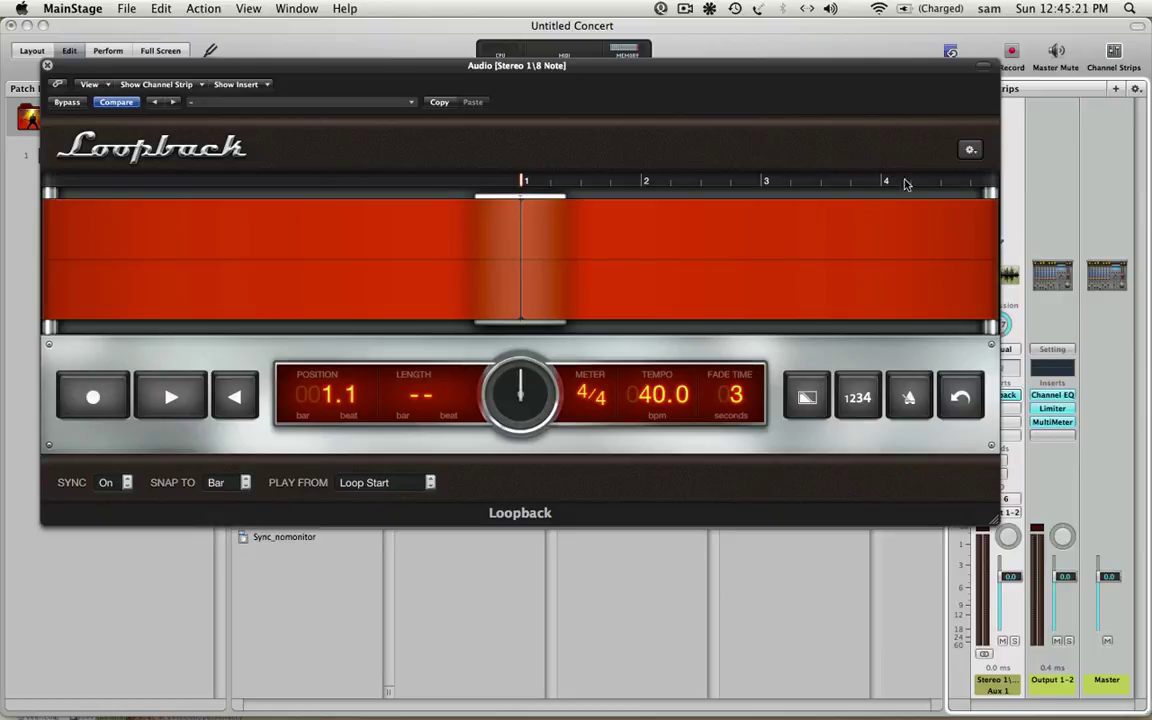
pyautogui.click(970, 152)
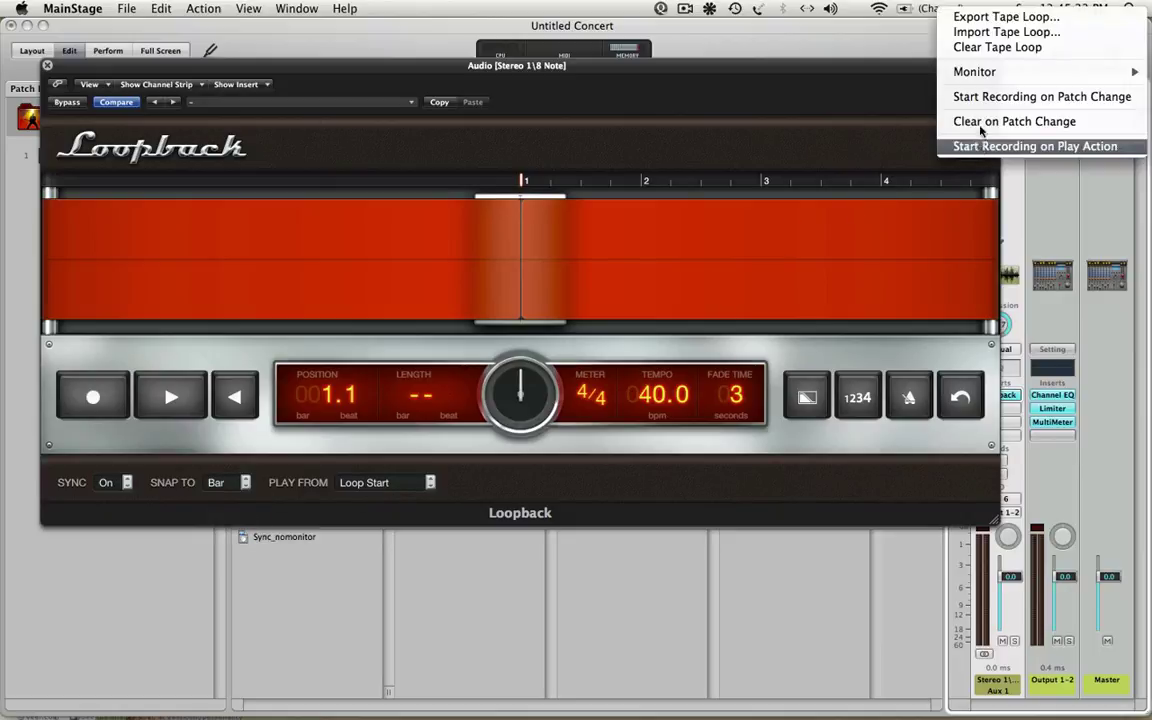
pyautogui.moveTo(991, 76)
pyautogui.click(845, 103)
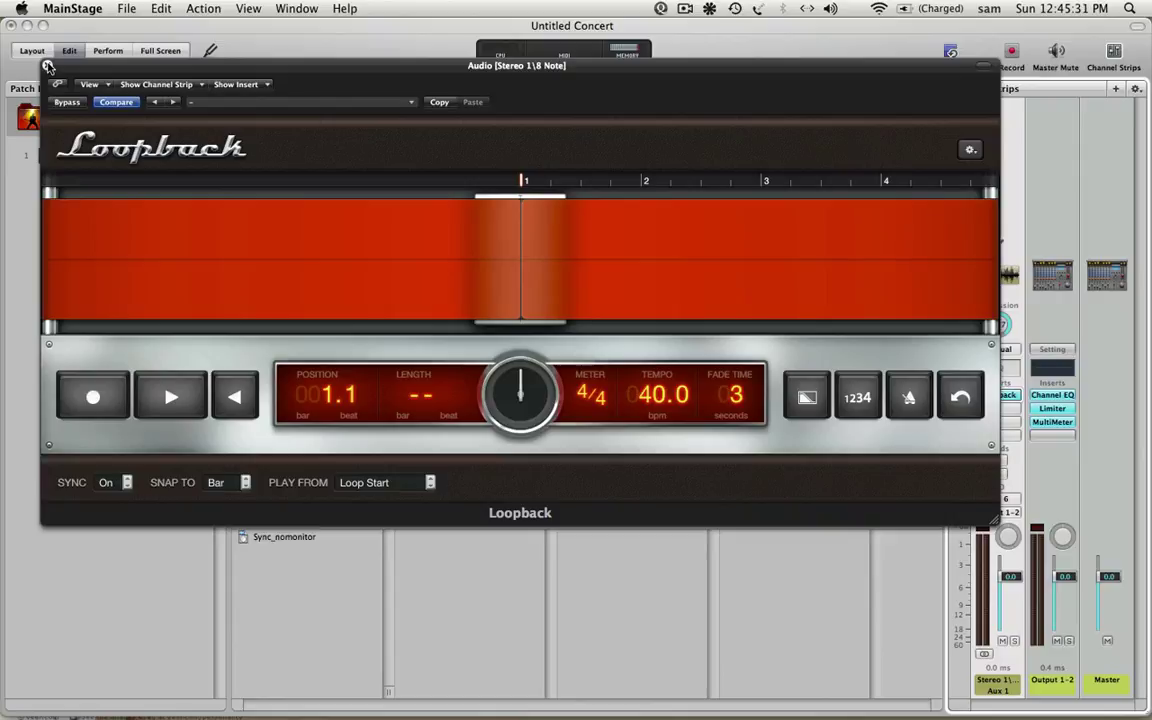
pyautogui.click(47, 66)
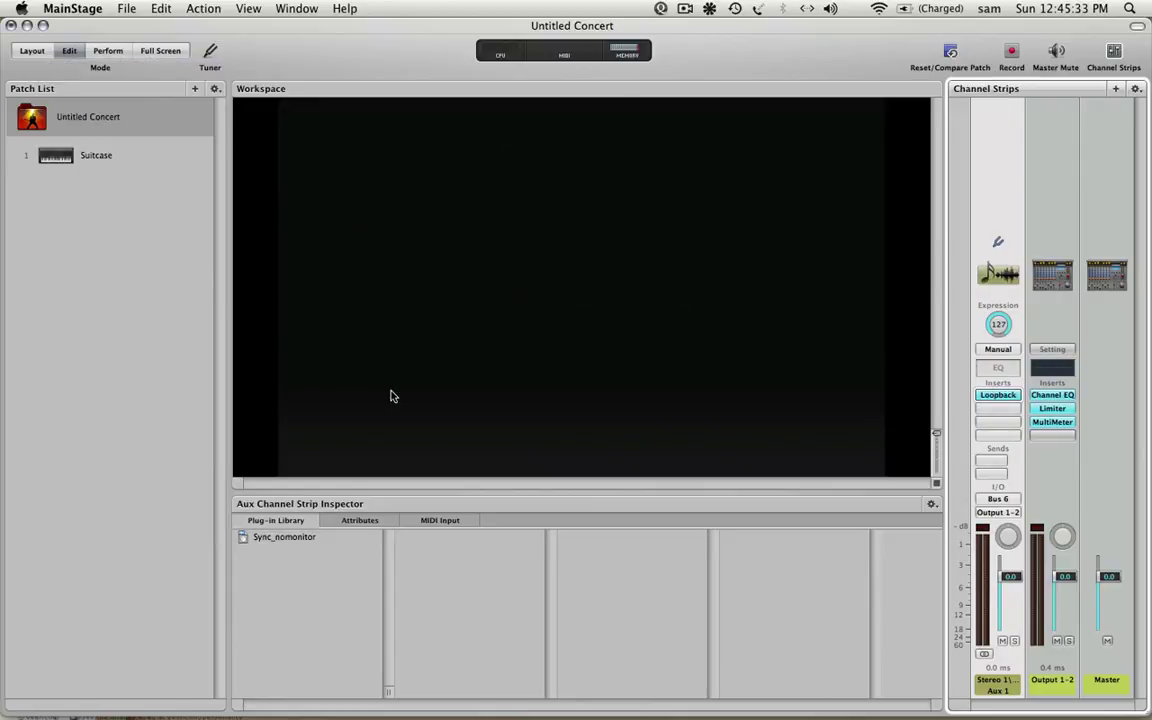
# - Place a 61-key keyboard control in the layout, learned to the MK-461C USB MIDI keyboard
pyautogui.click(26, 52)
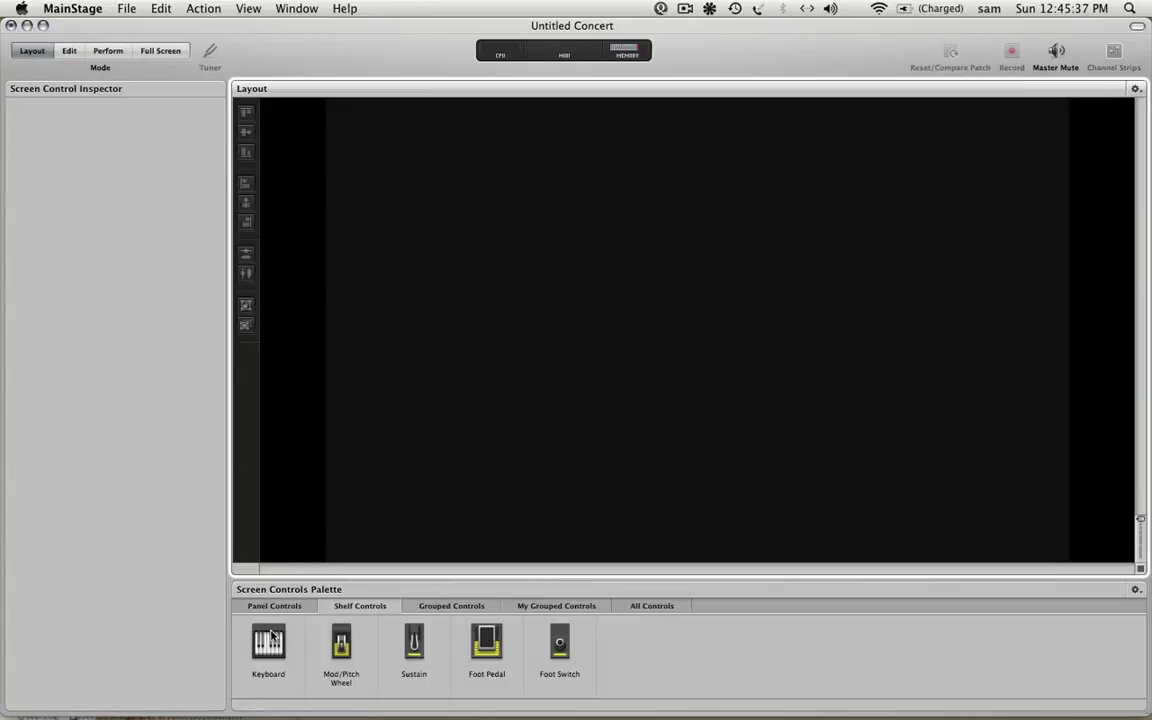
pyautogui.moveTo(270, 637); pyautogui.dragTo(458, 468)
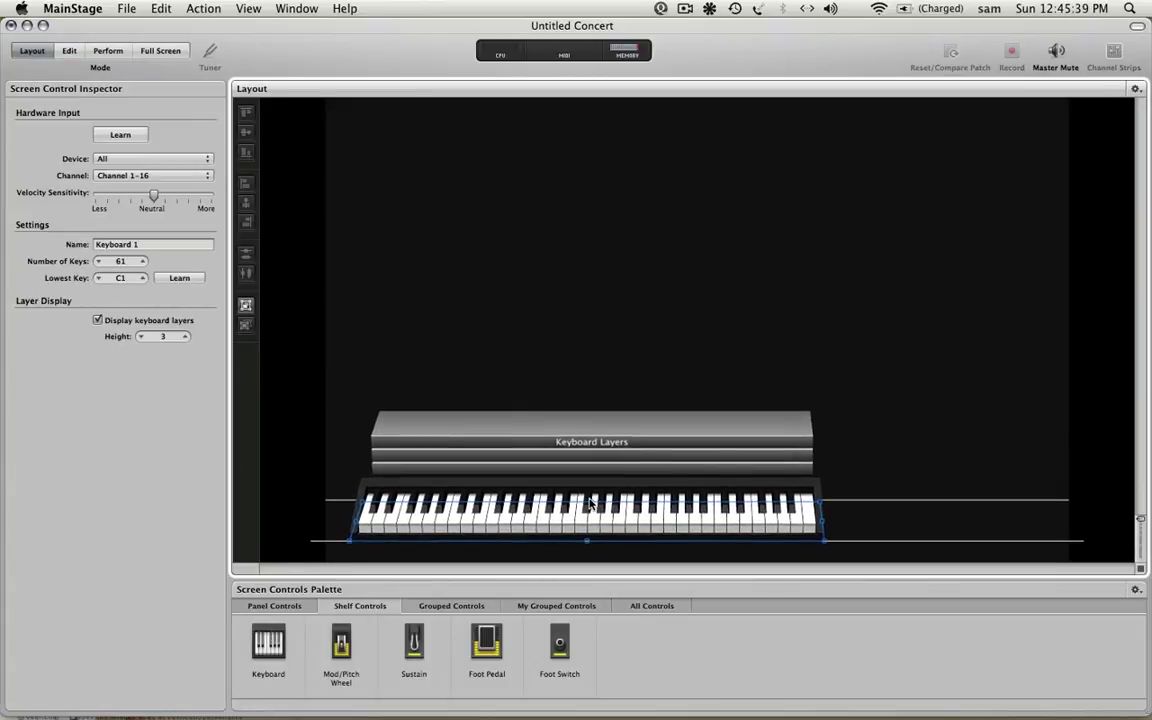
pyautogui.click(122, 137)
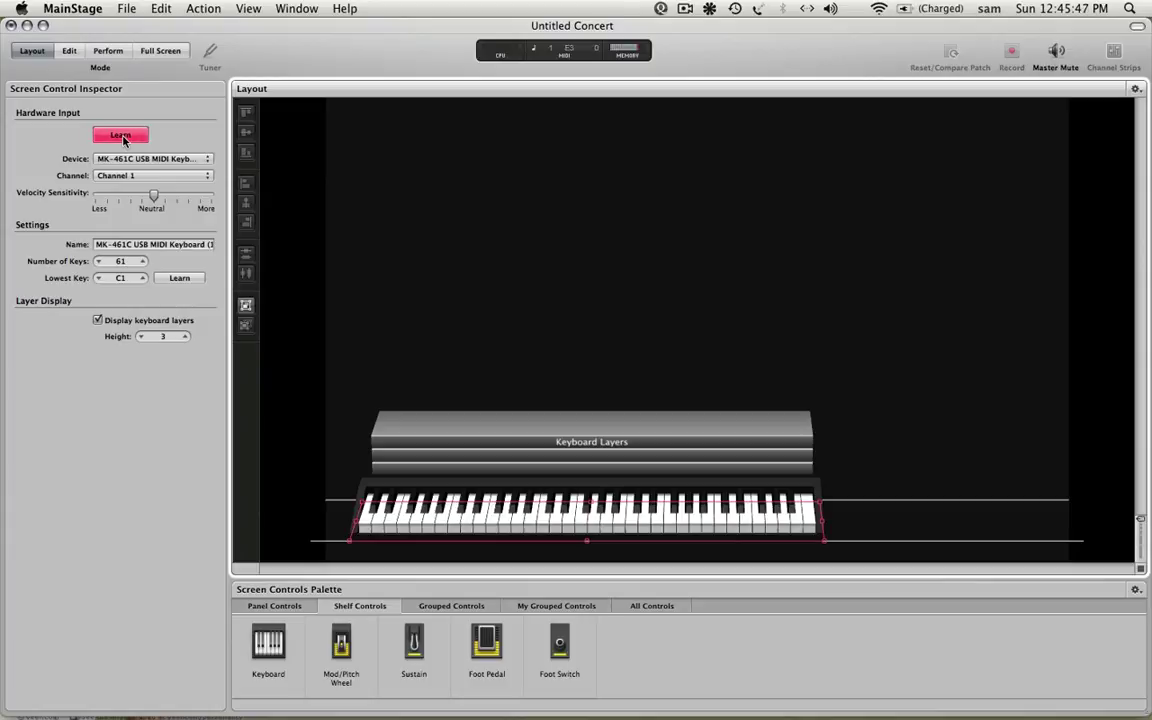
pyautogui.click(123, 140)
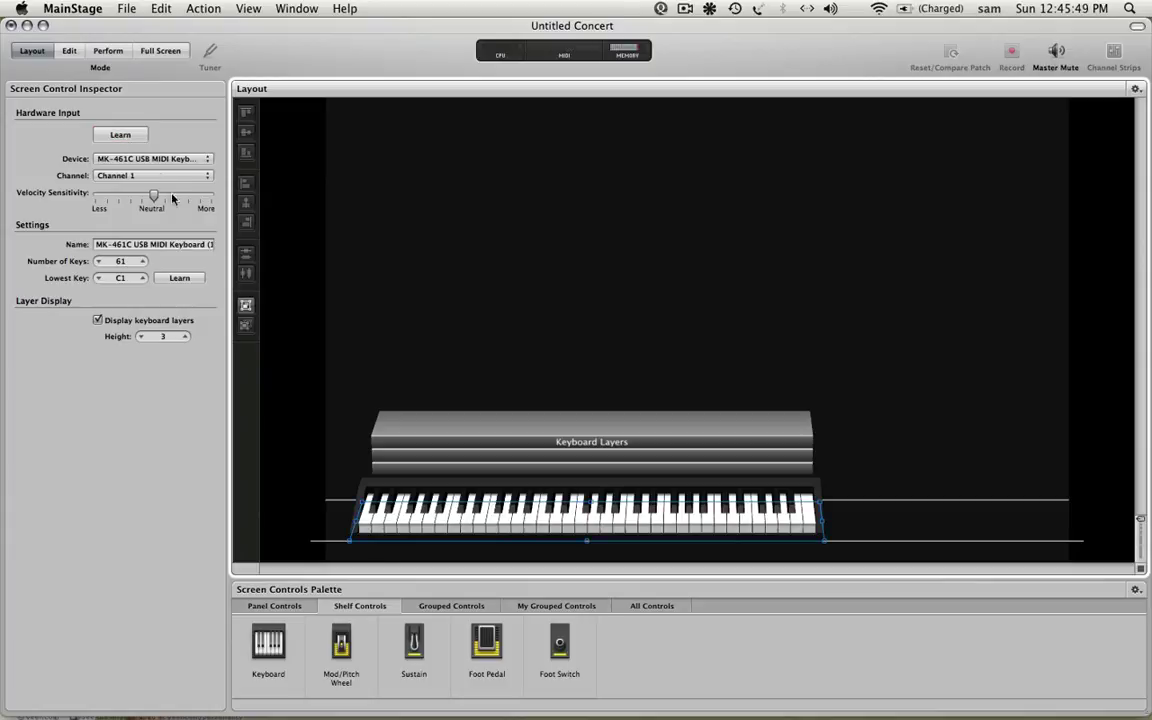
# - Add two buttons at the top right, learned to nanoPAD pads C#2 and A#1 on channel 2
pyautogui.click(268, 607)
pyautogui.moveTo(632, 641); pyautogui.dragTo(968, 176)
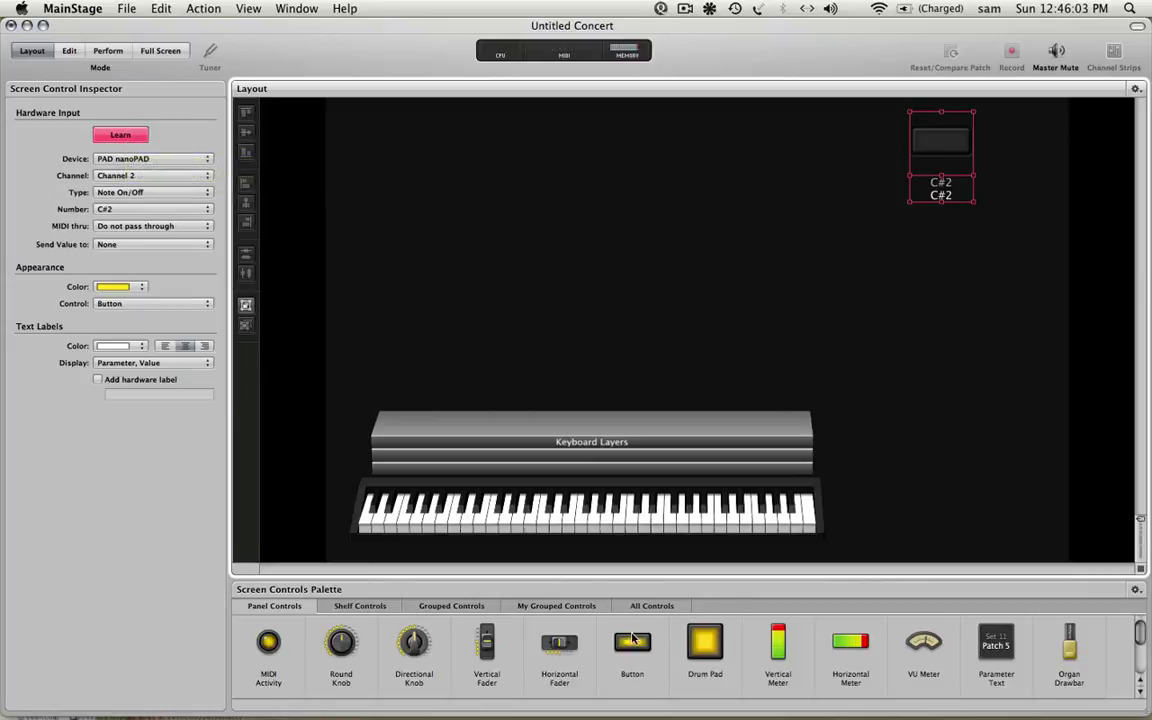
pyautogui.moveTo(632, 640); pyautogui.dragTo(944, 278)
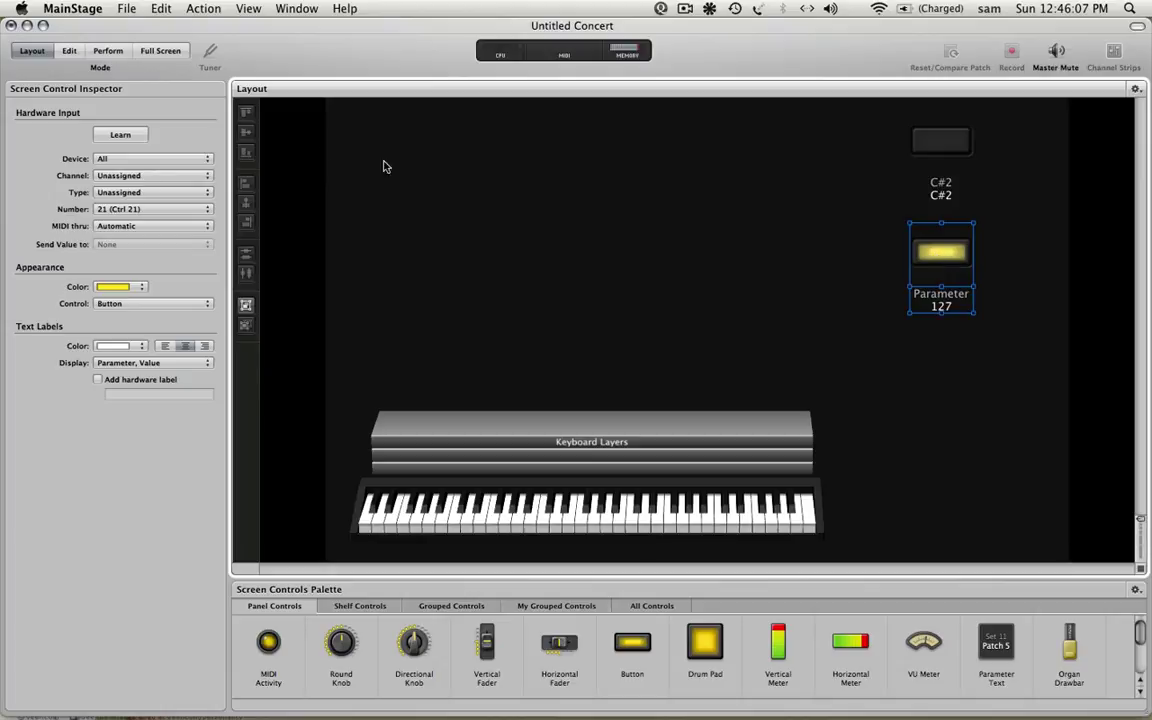
pyautogui.click(120, 136)
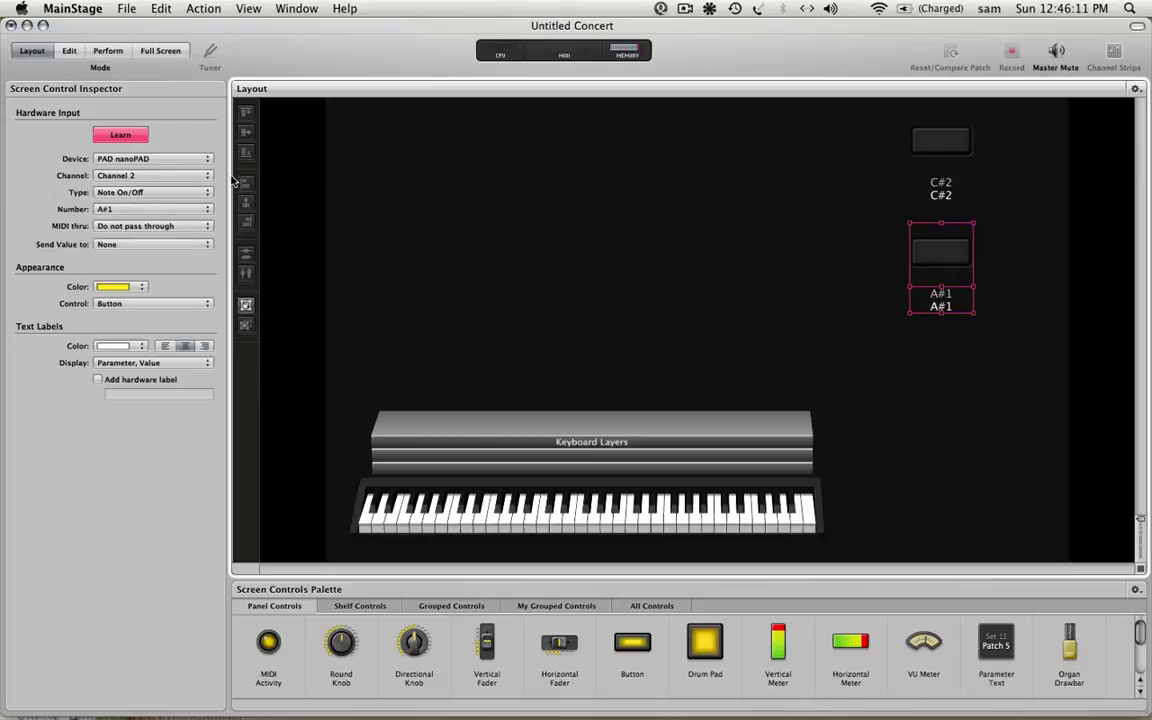
pyautogui.click(110, 136)
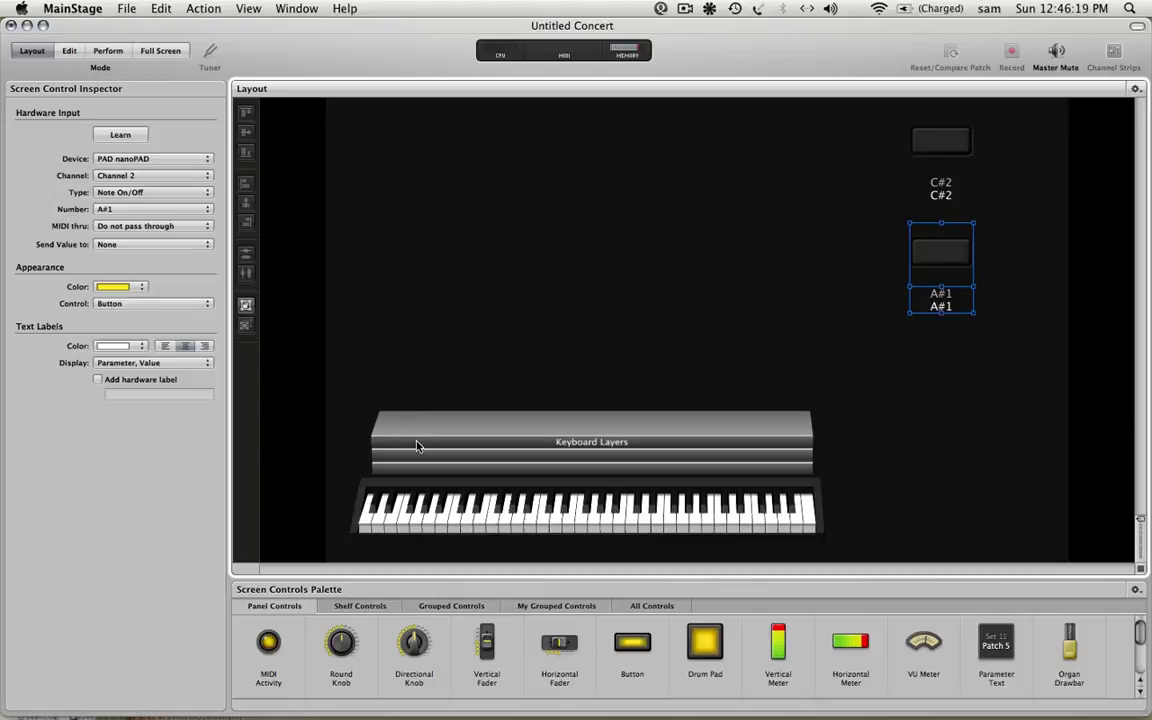
pyautogui.click(372, 607)
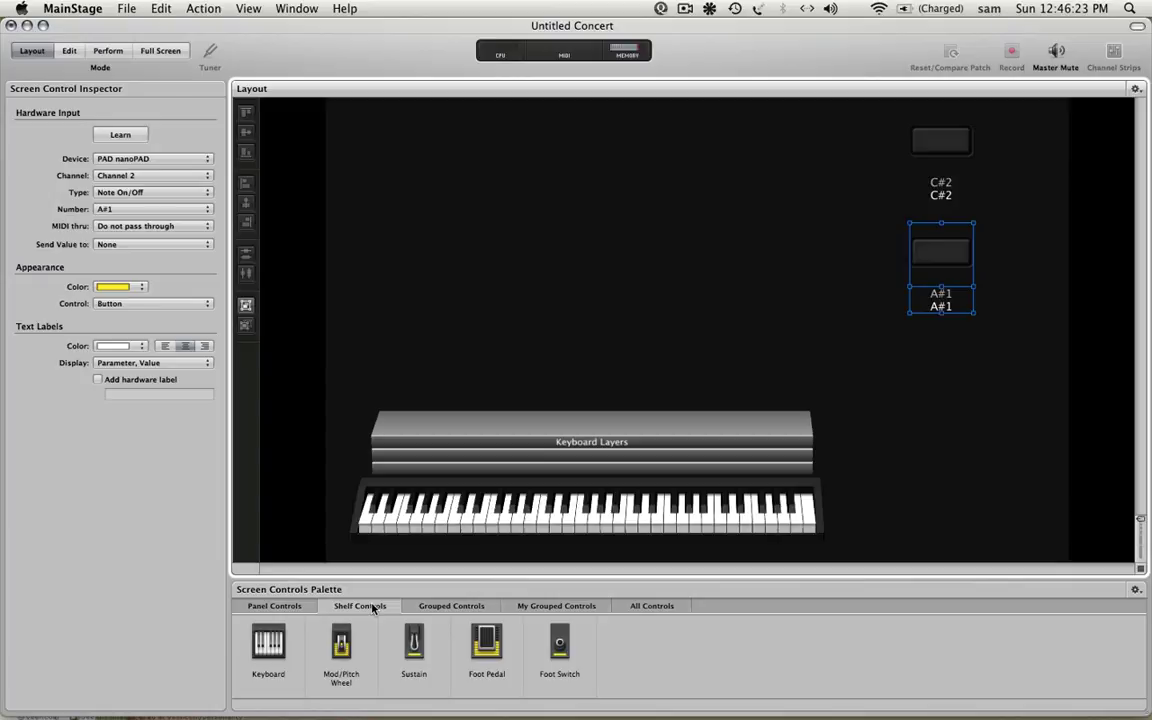
# - Add a narrowed yellow waveform display near the top, with a progress indicator beside it
pyautogui.click(274, 606)
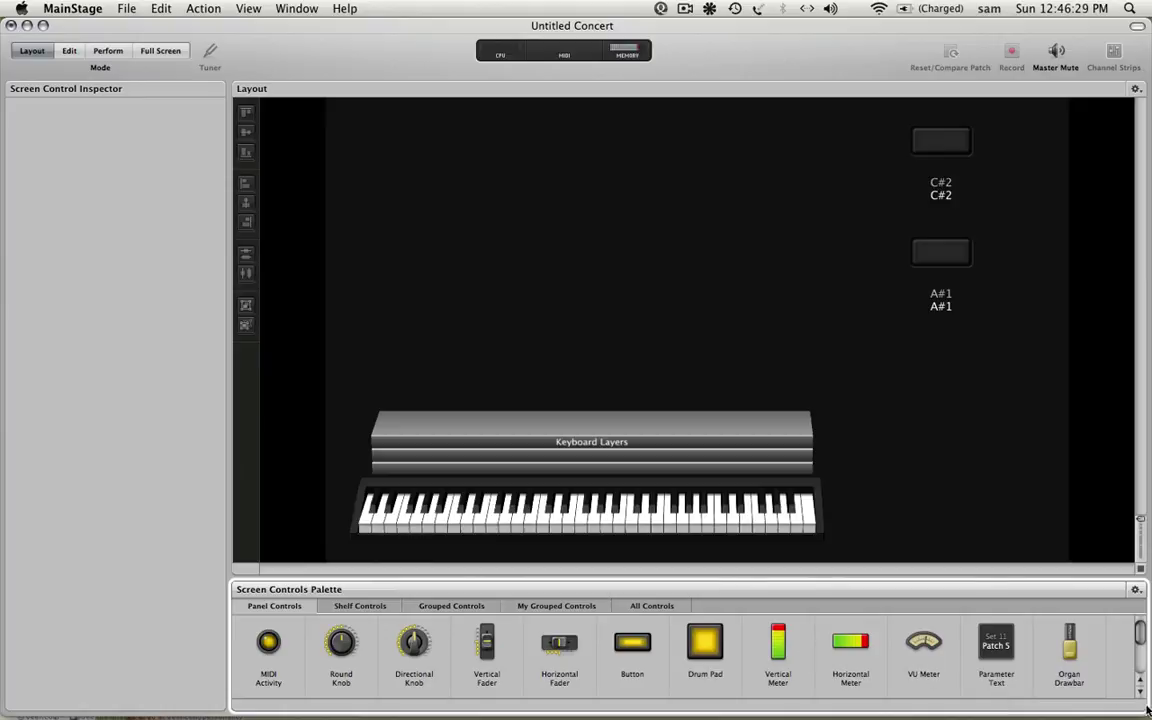
pyautogui.scroll(-2, 1028, 598)
pyautogui.moveTo(268, 650); pyautogui.dragTo(524, 182)
pyautogui.moveTo(648, 152); pyautogui.dragTo(571, 159)
pyautogui.click(545, 300)
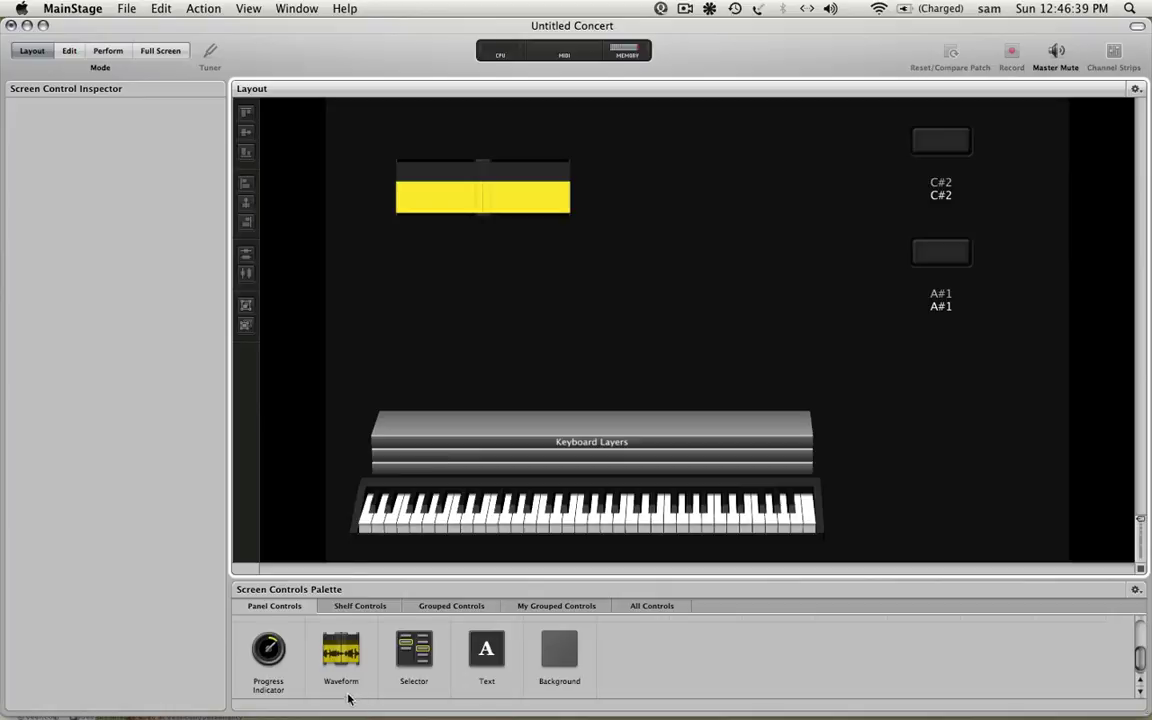
pyautogui.moveTo(268, 650); pyautogui.dragTo(613, 197)
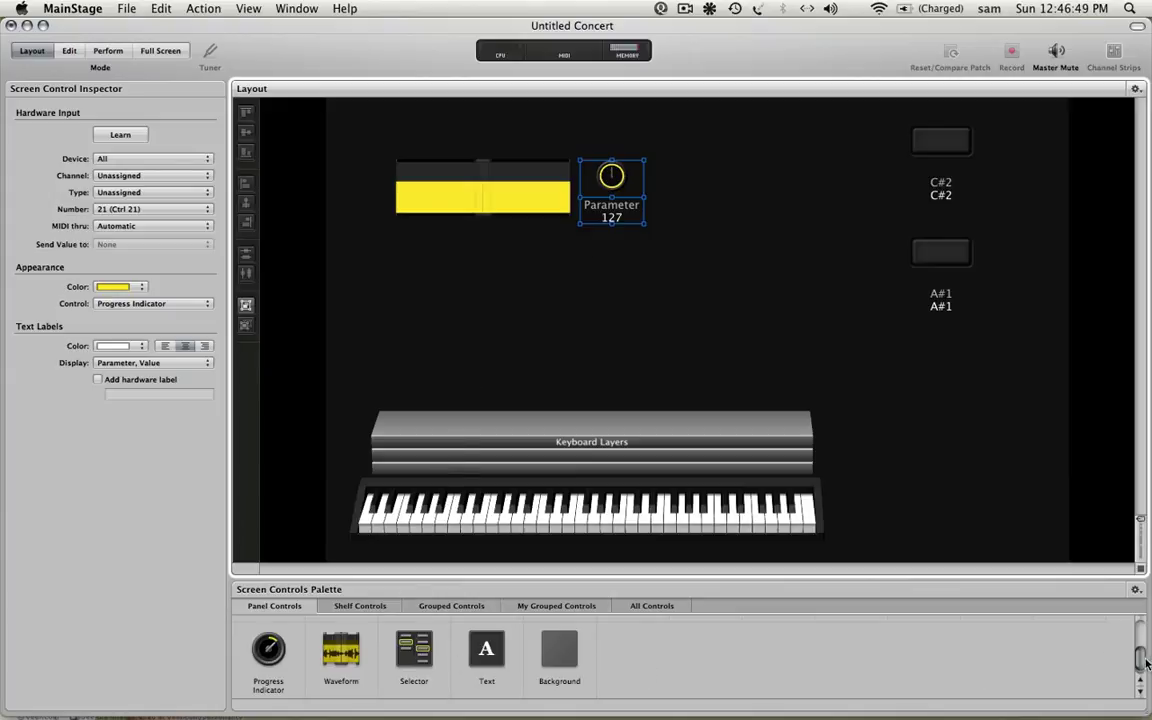
pyautogui.moveTo(1146, 663); pyautogui.dragTo(1146, 630)
# - Place a small button at the left, below the waveform display
pyautogui.moveTo(632, 643); pyautogui.dragTo(392, 285)
pyautogui.click(442, 301)
pyautogui.click(404, 275)
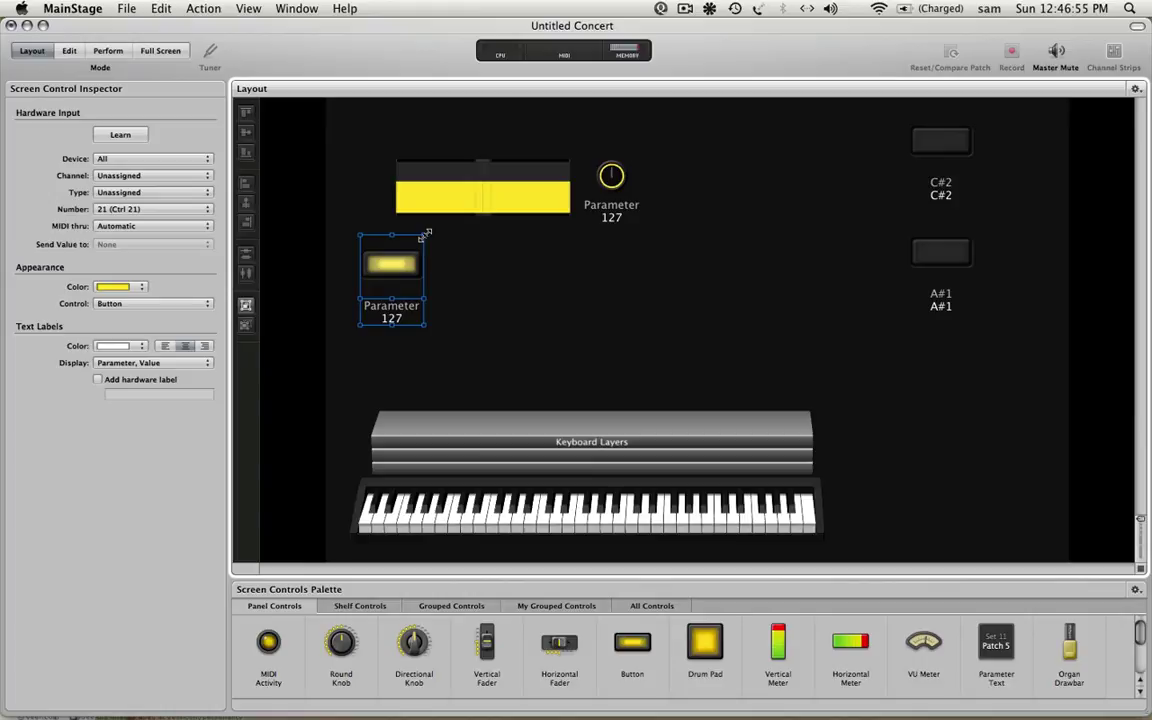
pyautogui.moveTo(425, 235); pyautogui.dragTo(563, 280)
# - Duplicate the Param button into a row of five, spaced evenly and moved up under the fader
pyautogui.press('super+d')
pyautogui.press('super+d')
pyautogui.press('super+d')
pyautogui.press('super+d')
pyautogui.moveTo(342, 266); pyautogui.dragTo(579, 288)
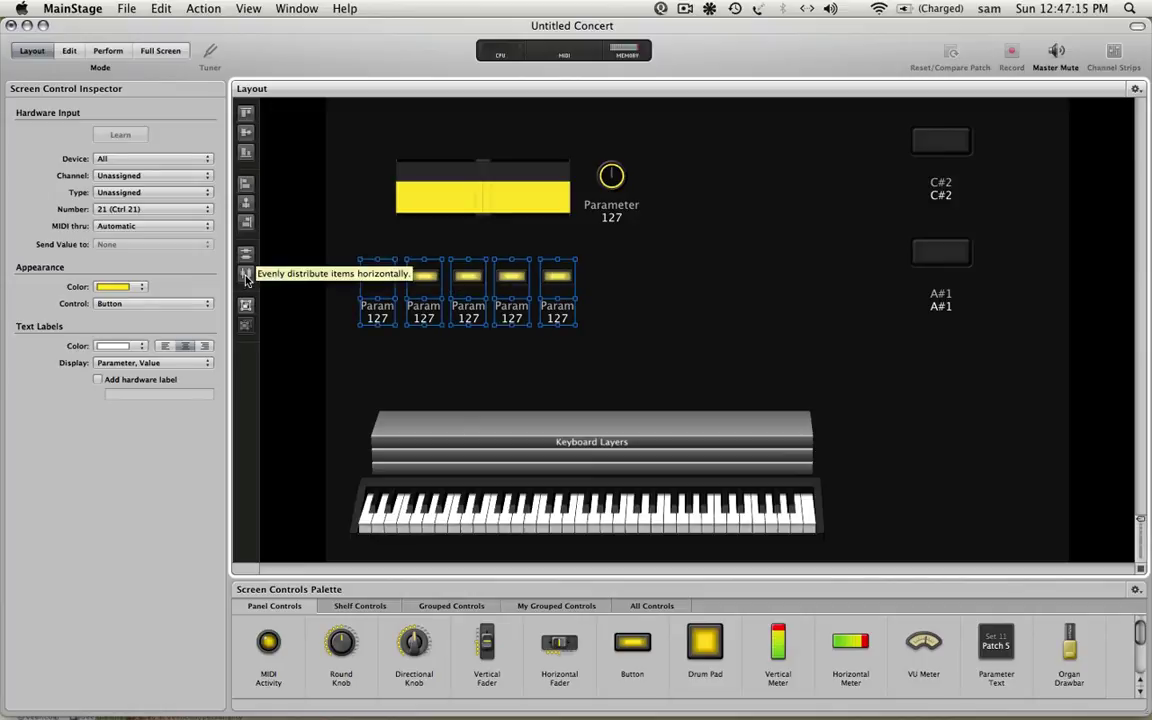
pyautogui.click(246, 277)
pyautogui.click(345, 276)
pyautogui.moveTo(345, 276); pyautogui.dragTo(590, 305)
pyautogui.moveTo(510, 277); pyautogui.dragTo(538, 253)
pyautogui.click(476, 355)
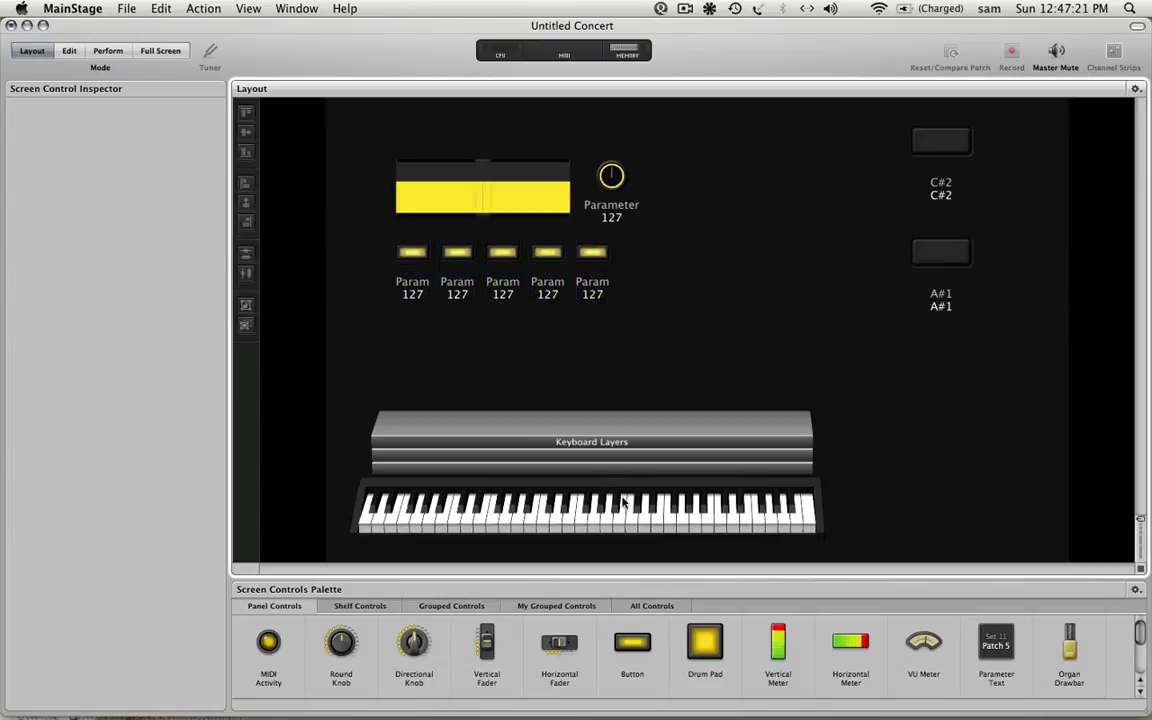
# - Add a Parameter Text display beside the buttons and a larger one near the top right
pyautogui.moveTo(996, 645); pyautogui.dragTo(663, 257)
pyautogui.click(692, 306)
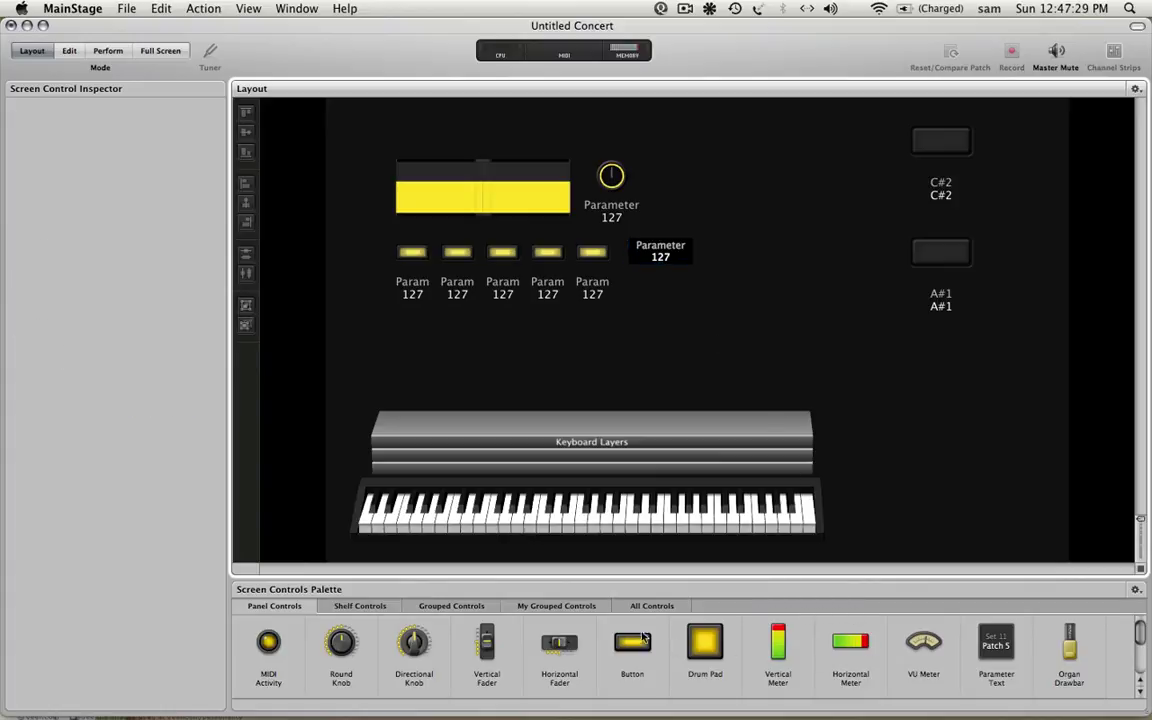
pyautogui.moveTo(996, 645); pyautogui.dragTo(867, 168)
pyautogui.click(838, 204)
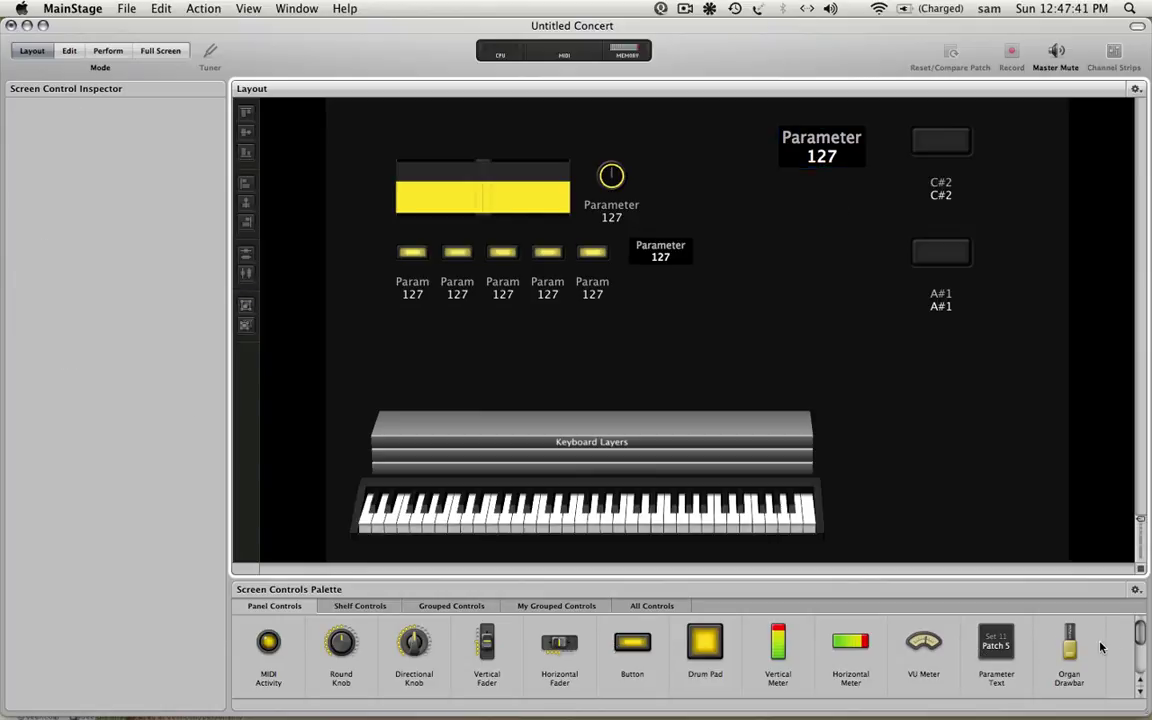
# - Put a dark Background panel with orange wooden sides behind the fader, knob, buttons and text display
pyautogui.scroll(-2, 1030, 645)
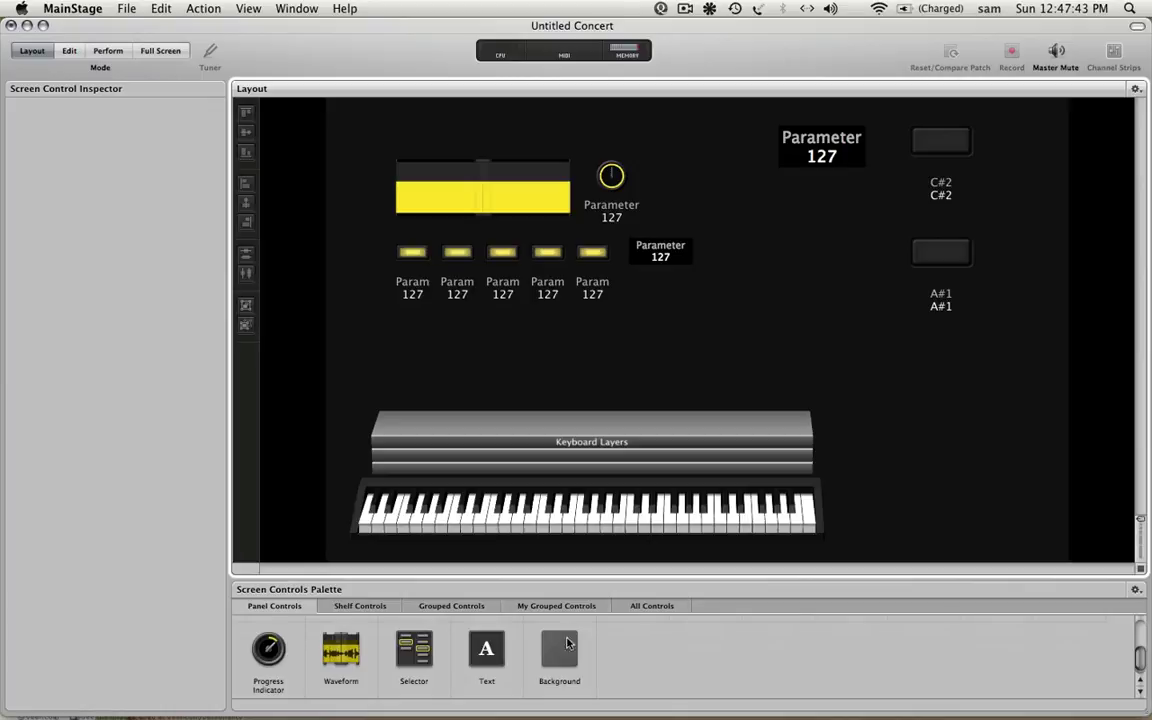
pyautogui.moveTo(565, 645); pyautogui.dragTo(710, 312)
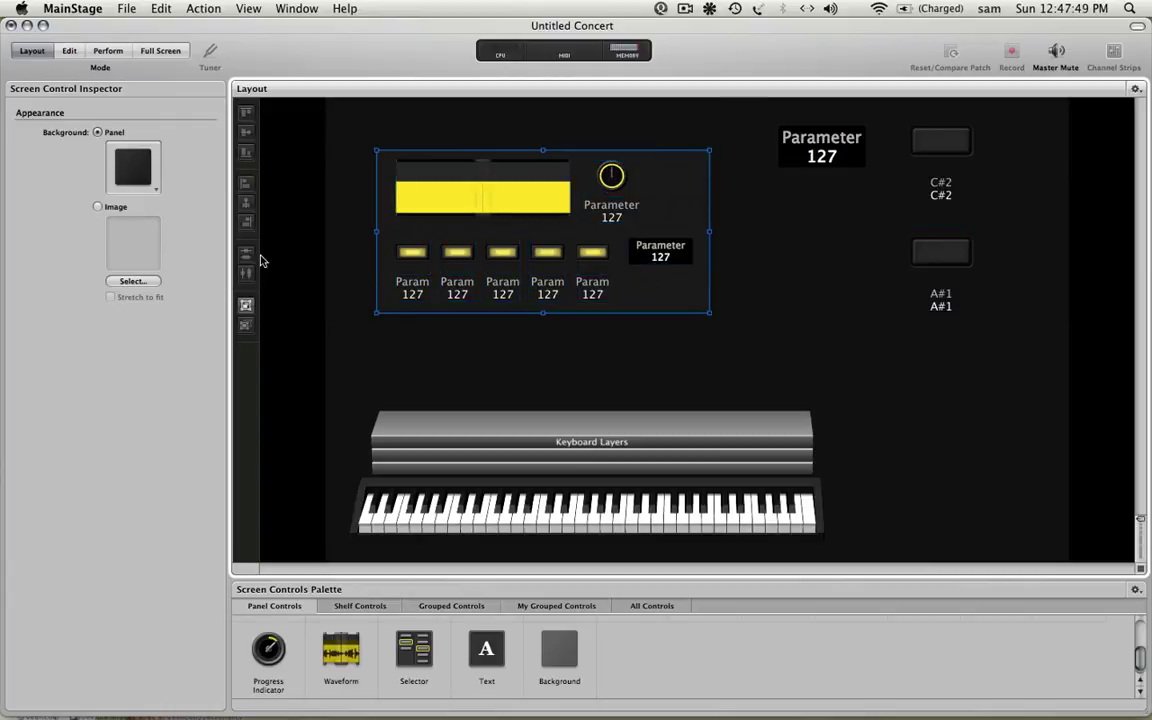
pyautogui.click(134, 163)
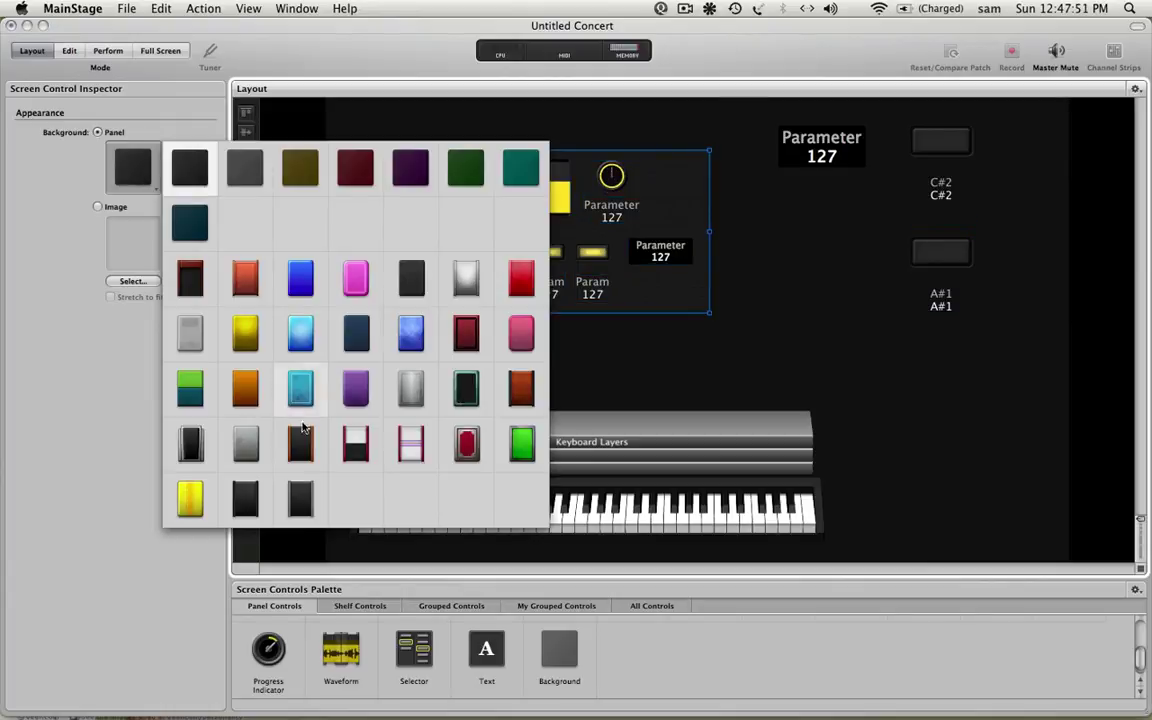
pyautogui.click(310, 457)
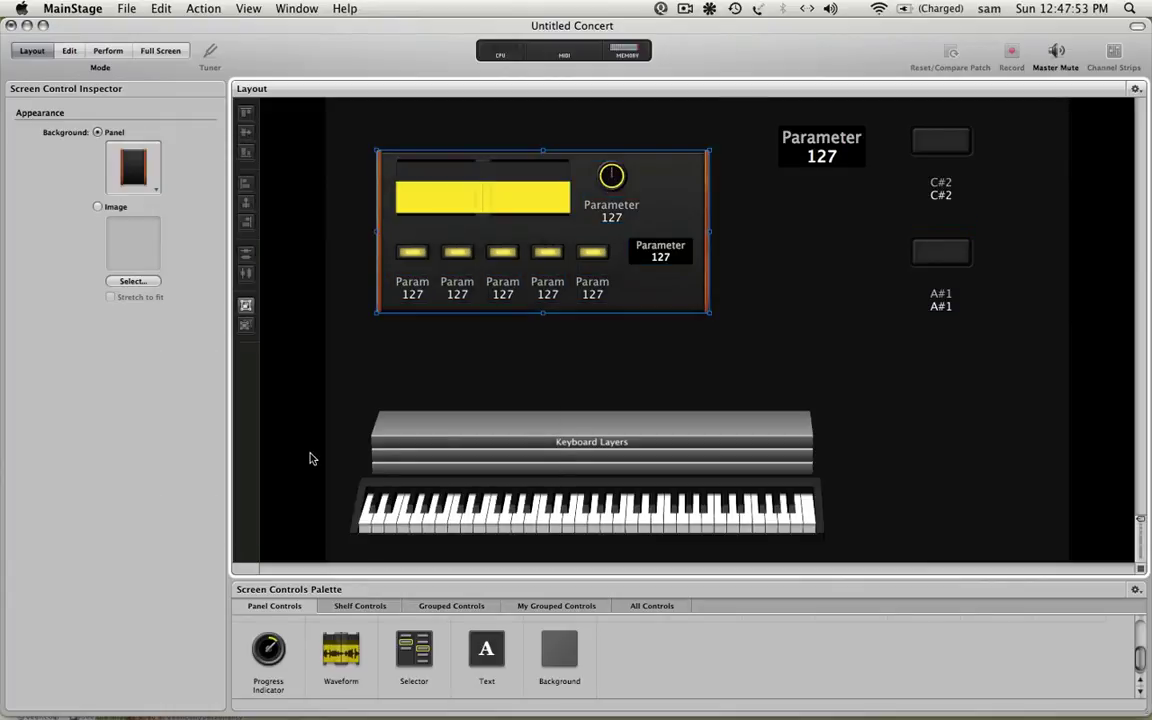
pyautogui.click(480, 376)
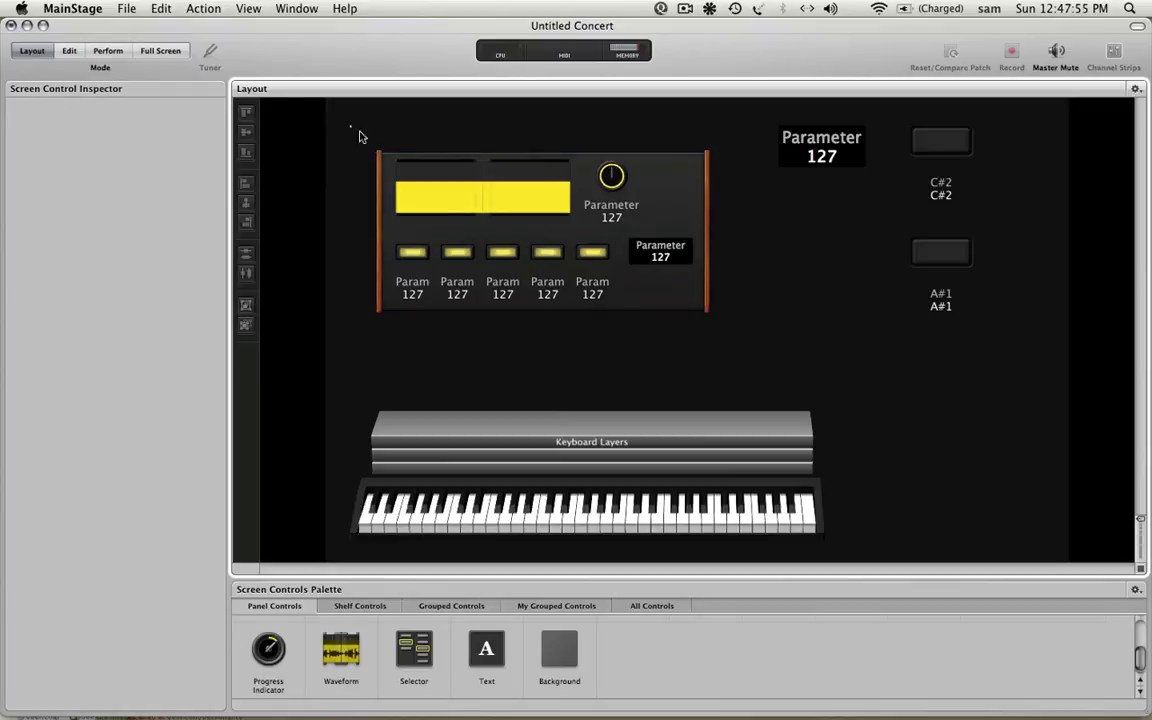
pyautogui.moveTo(351, 127); pyautogui.dragTo(730, 371)
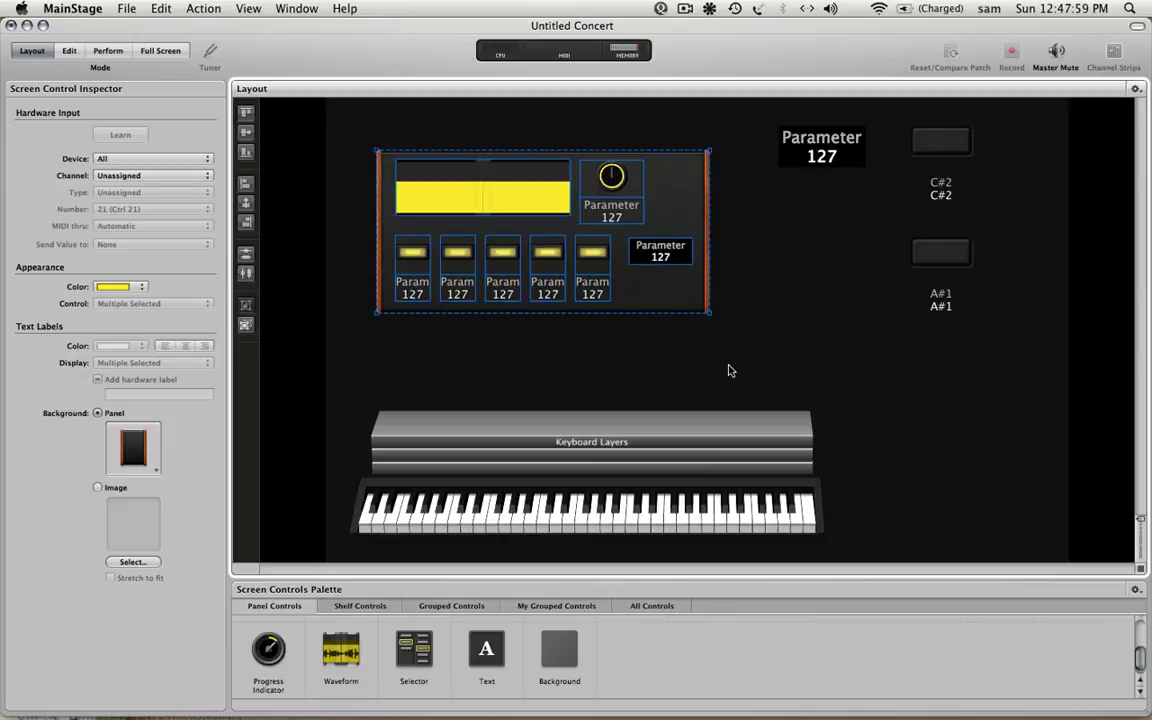
# - Learn the five panel buttons to FIREBOX channel 1 controllers 35, 34, 36, 37 and 38
pyautogui.click(730, 371)
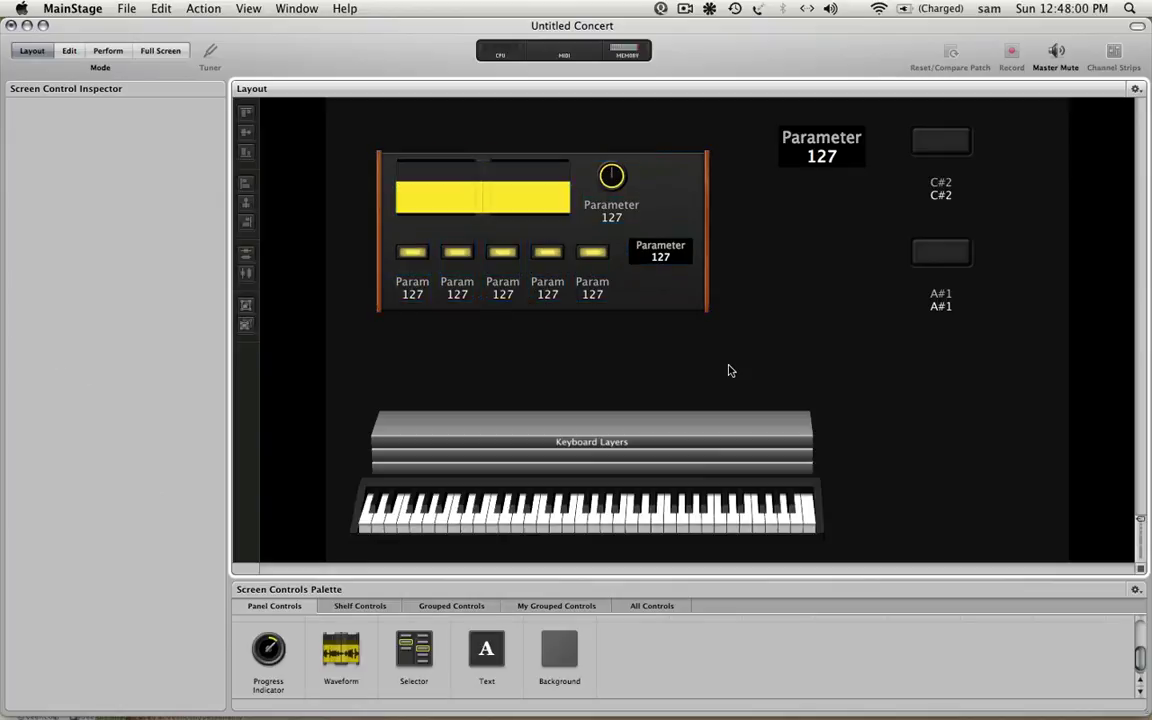
pyautogui.click(410, 259)
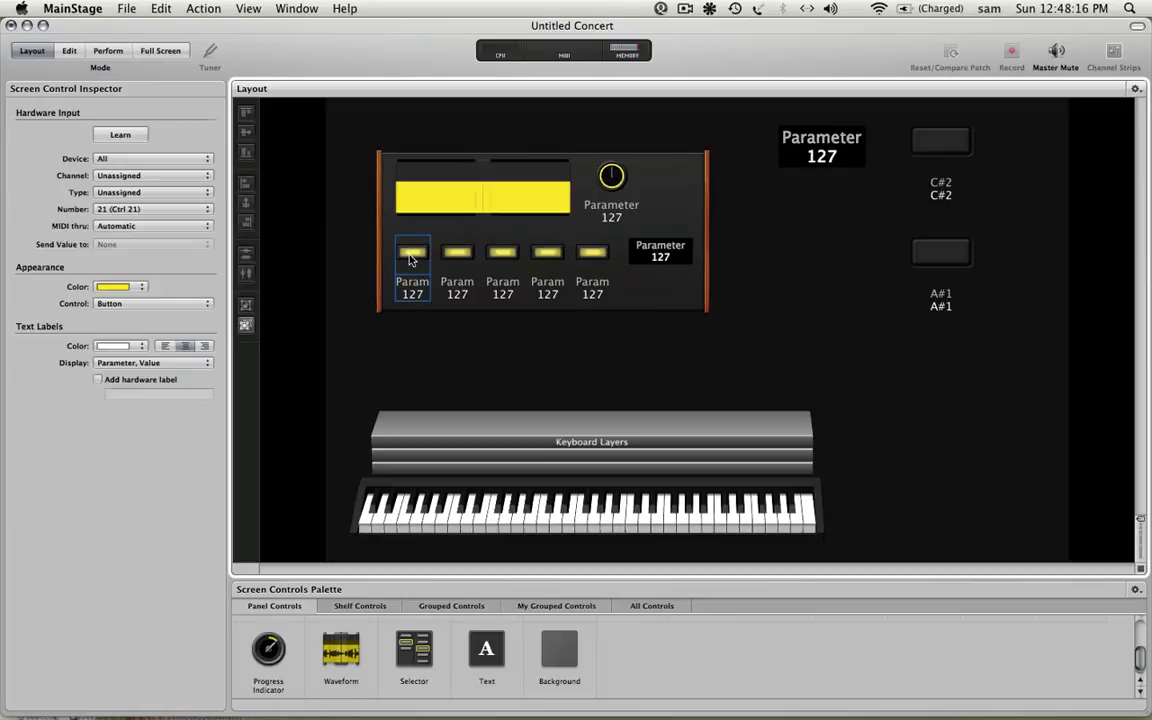
pyautogui.click(130, 140)
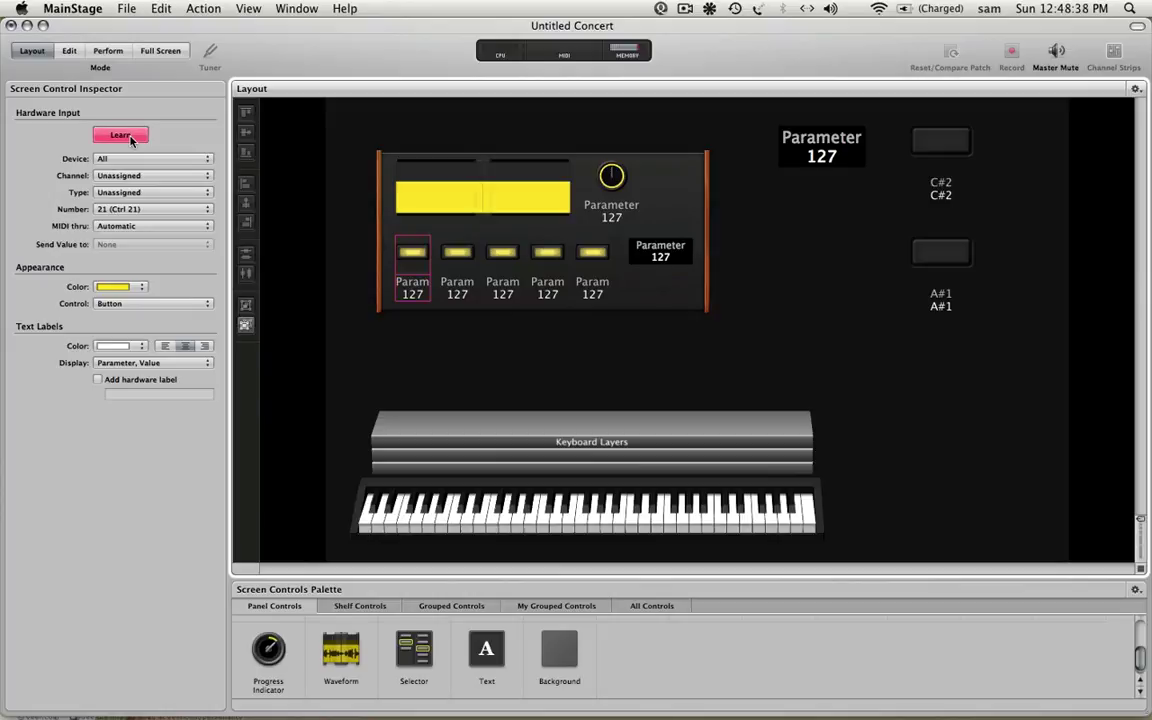
pyautogui.click(461, 258)
pyautogui.click(508, 254)
pyautogui.click(556, 263)
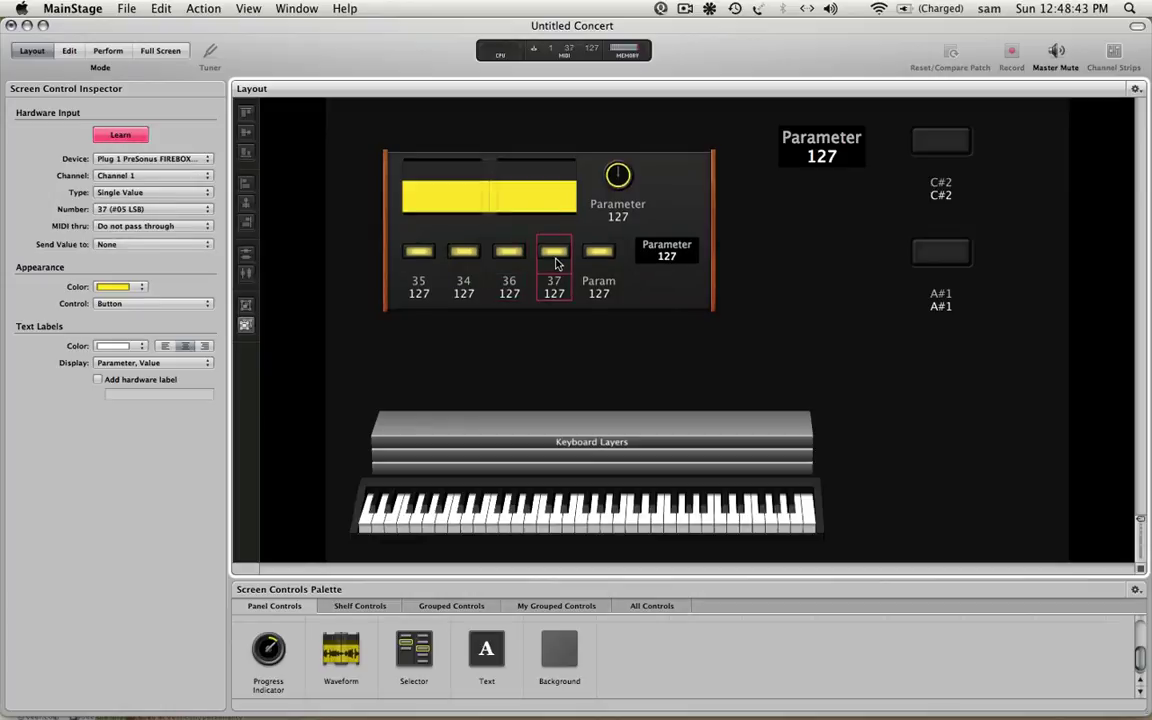
pyautogui.click(604, 255)
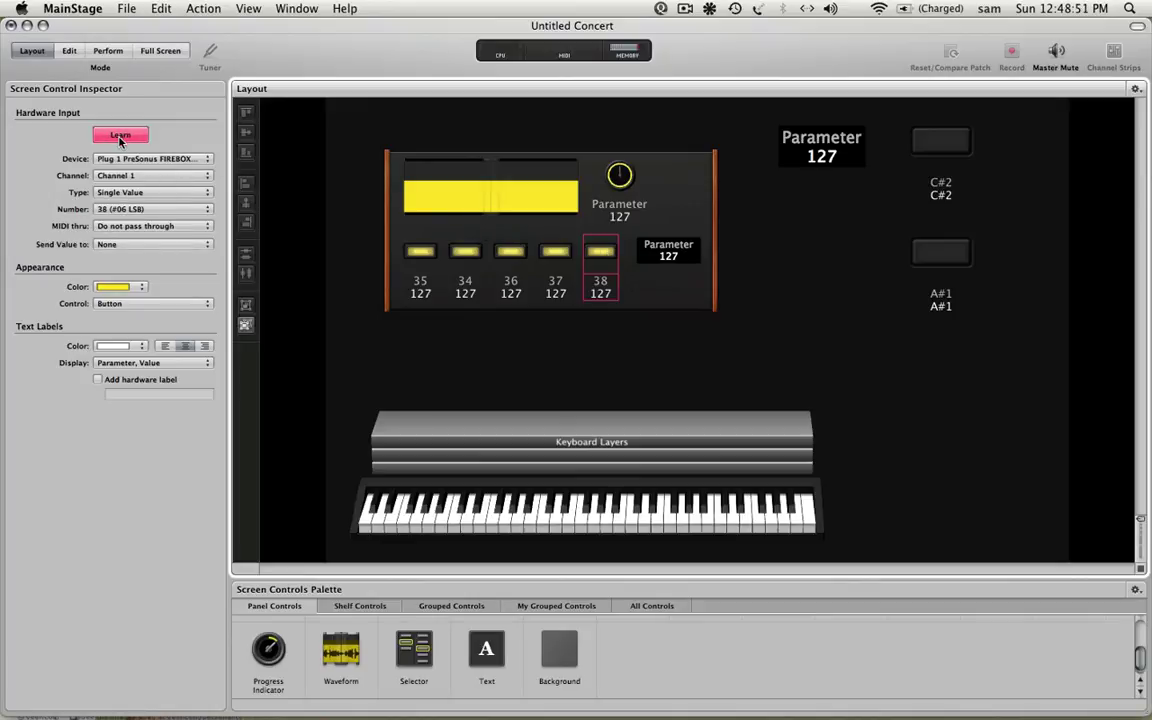
pyautogui.click(356, 228)
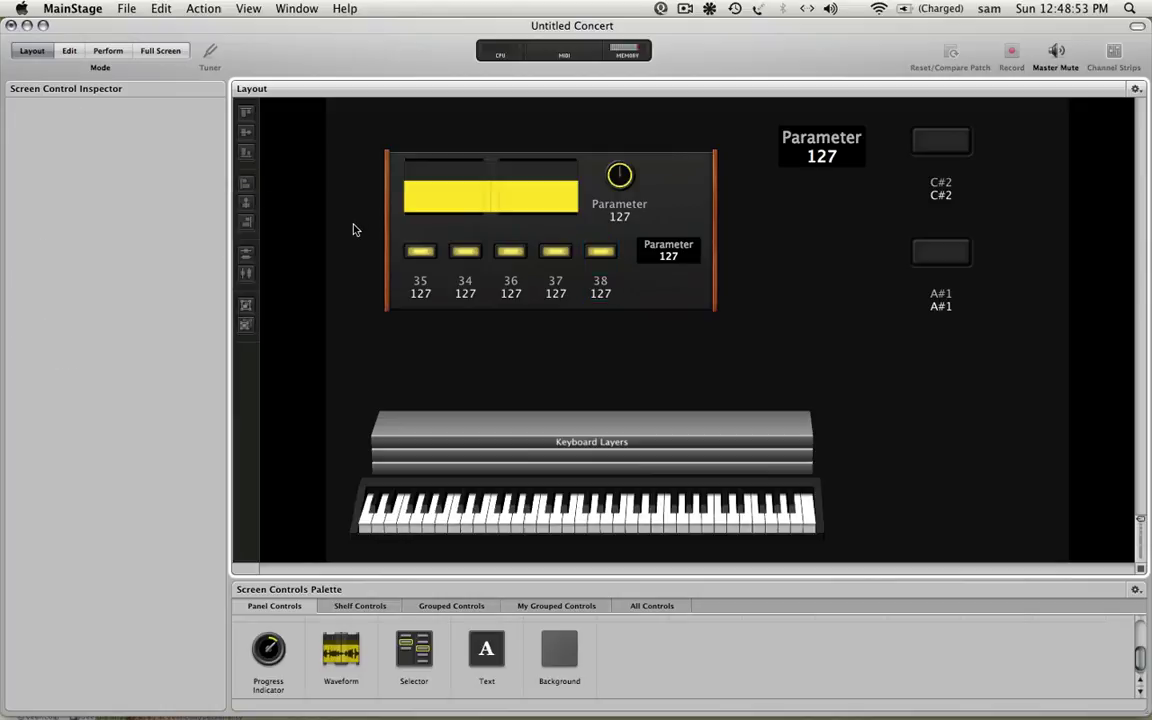
pyautogui.moveTo(363, 131); pyautogui.dragTo(735, 365)
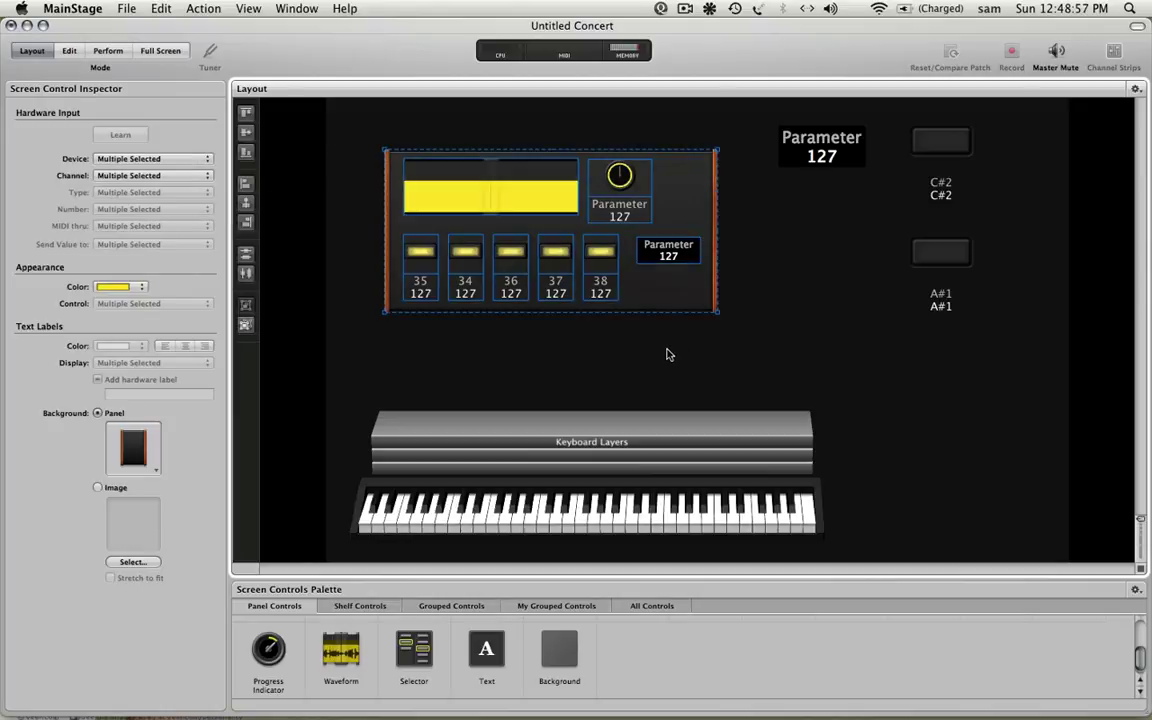
# - Add the wood panel to the palette as 'Wood Loopback' with the waveform icon, then test-place and delete a copy
pyautogui.rightClick(645, 297)
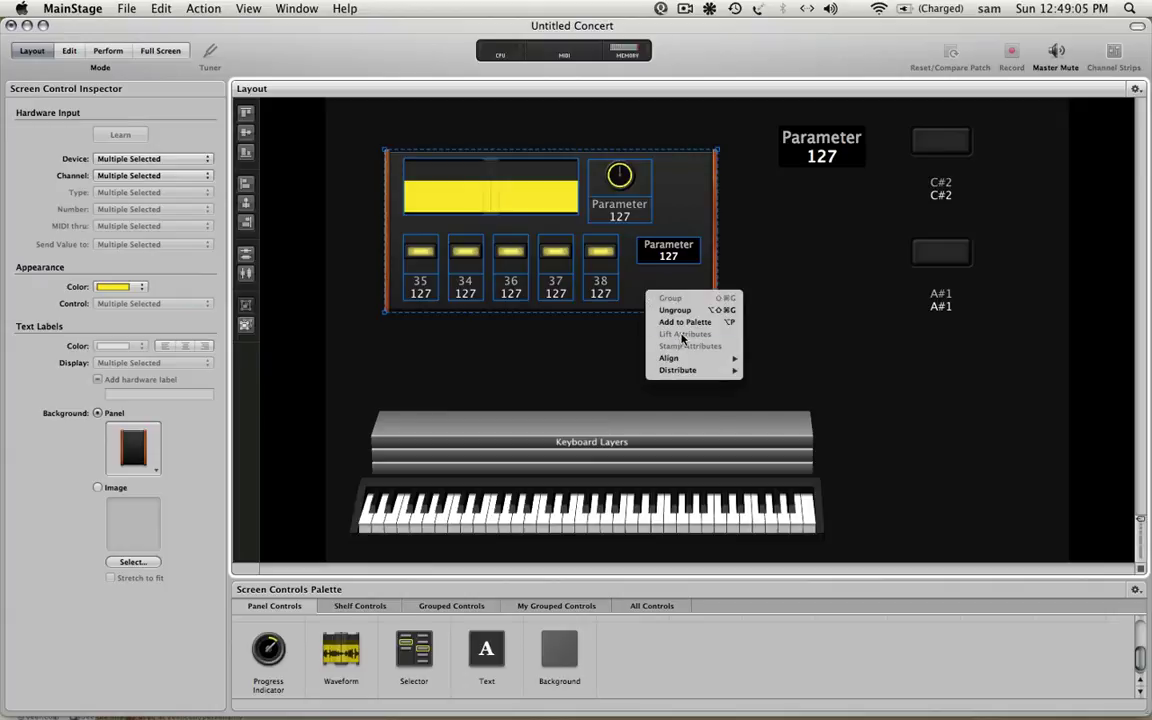
pyautogui.click(680, 322)
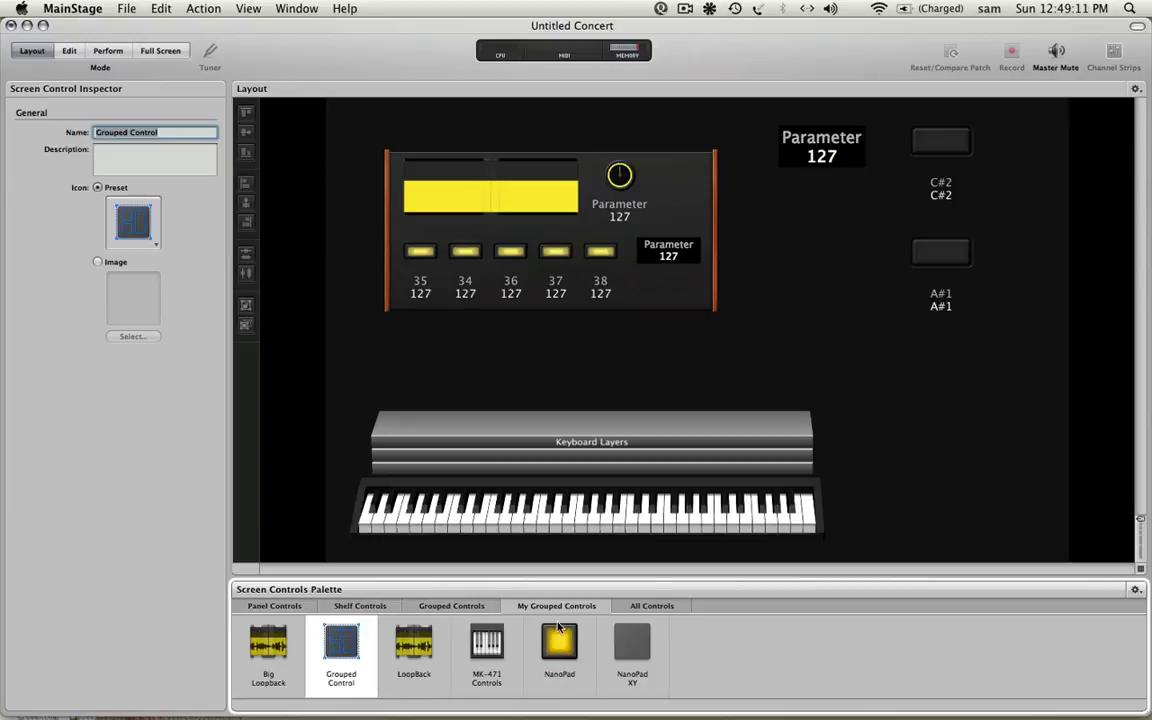
pyautogui.click(128, 205)
pyautogui.click(300, 390)
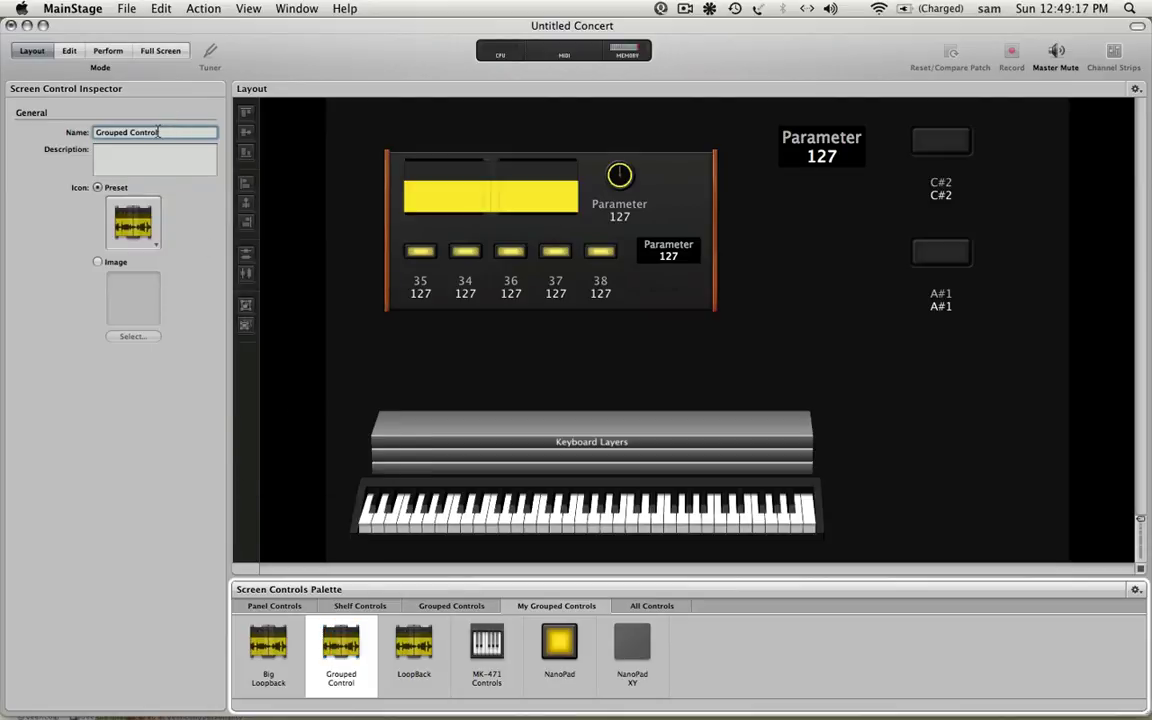
pyautogui.write('Wood Loopback')
pyautogui.press('Return')
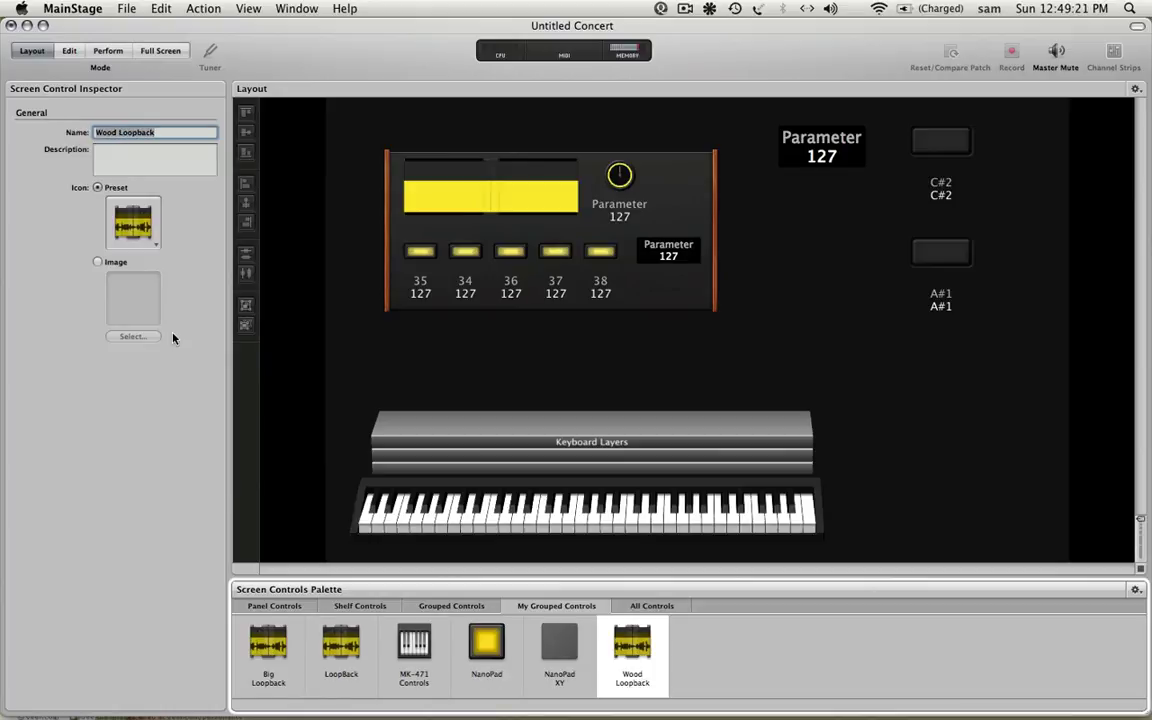
pyautogui.moveTo(632, 660); pyautogui.dragTo(955, 503)
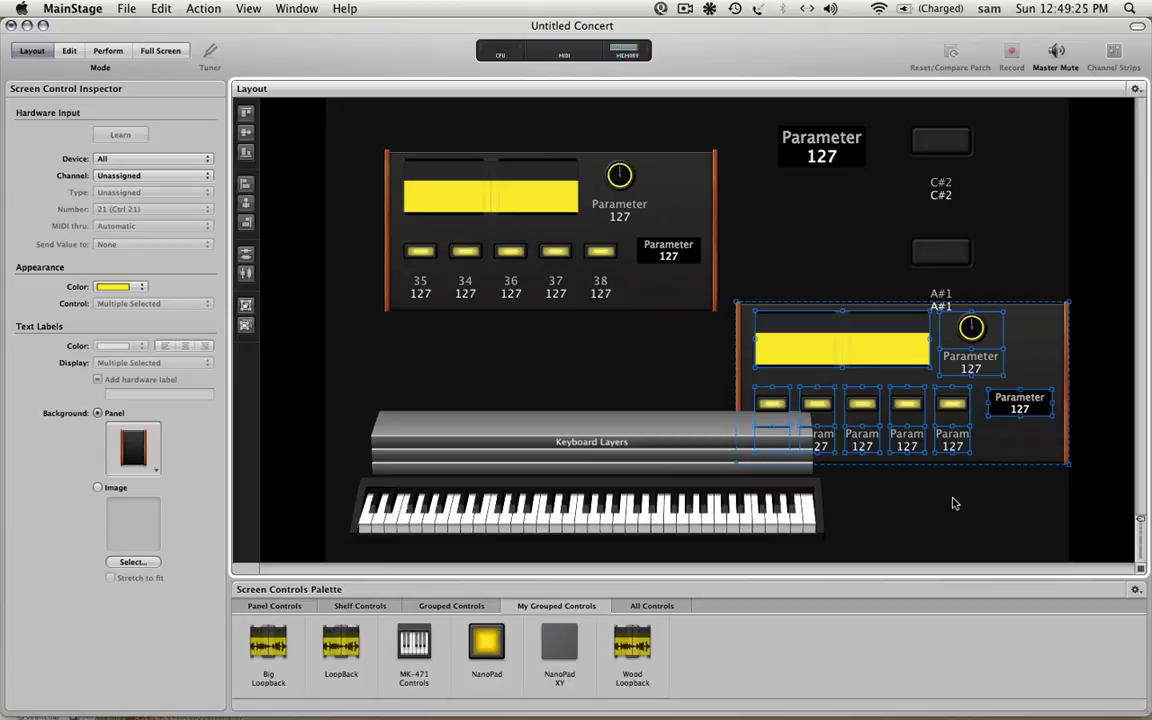
pyautogui.press('Delete')
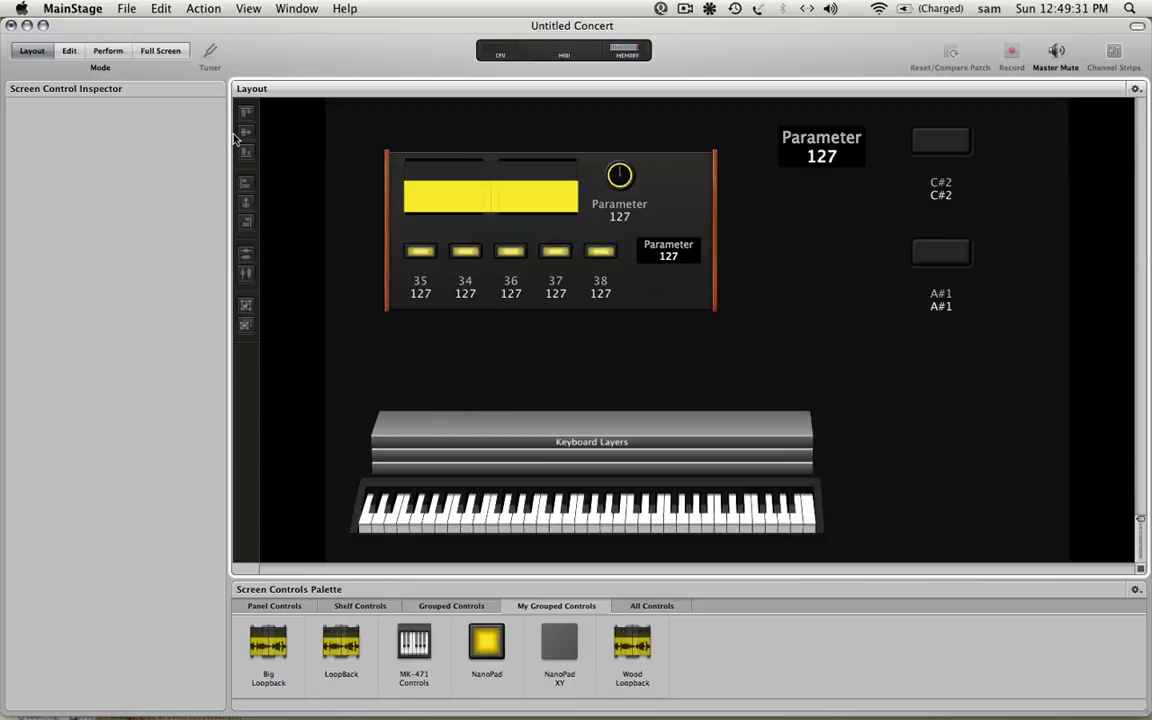
# - Enter Edit mode and inspect the first pad's and yellow display's mappings at concert level
pyautogui.click(74, 54)
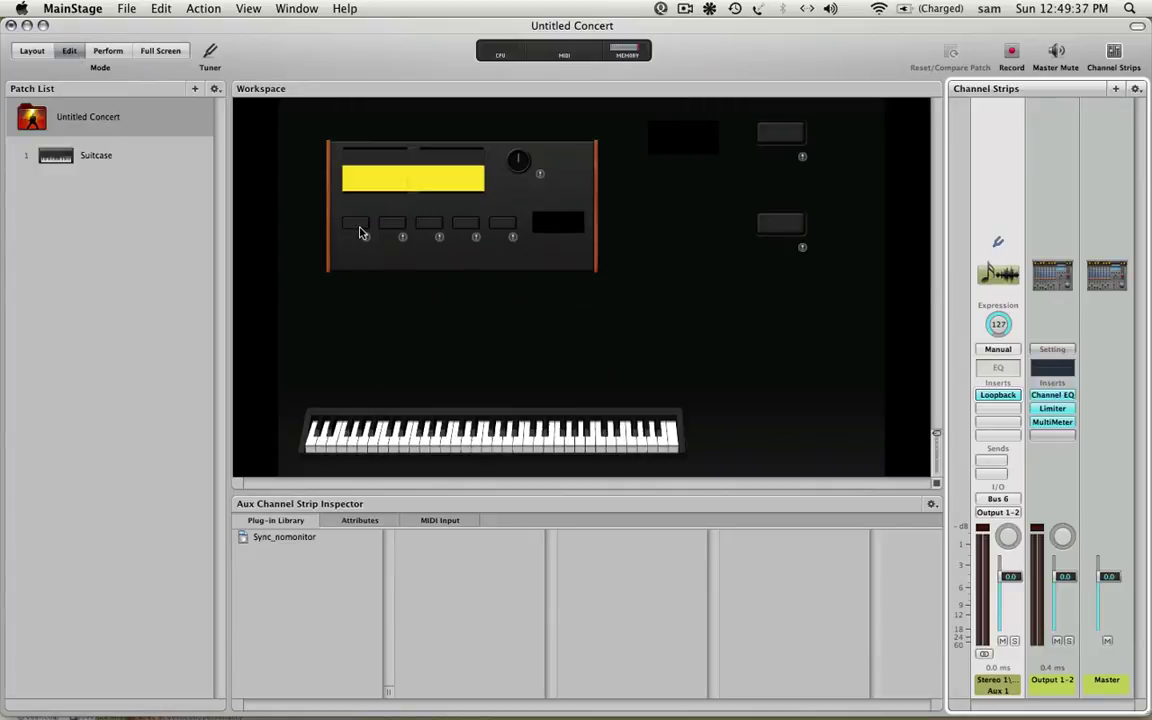
pyautogui.click(357, 227)
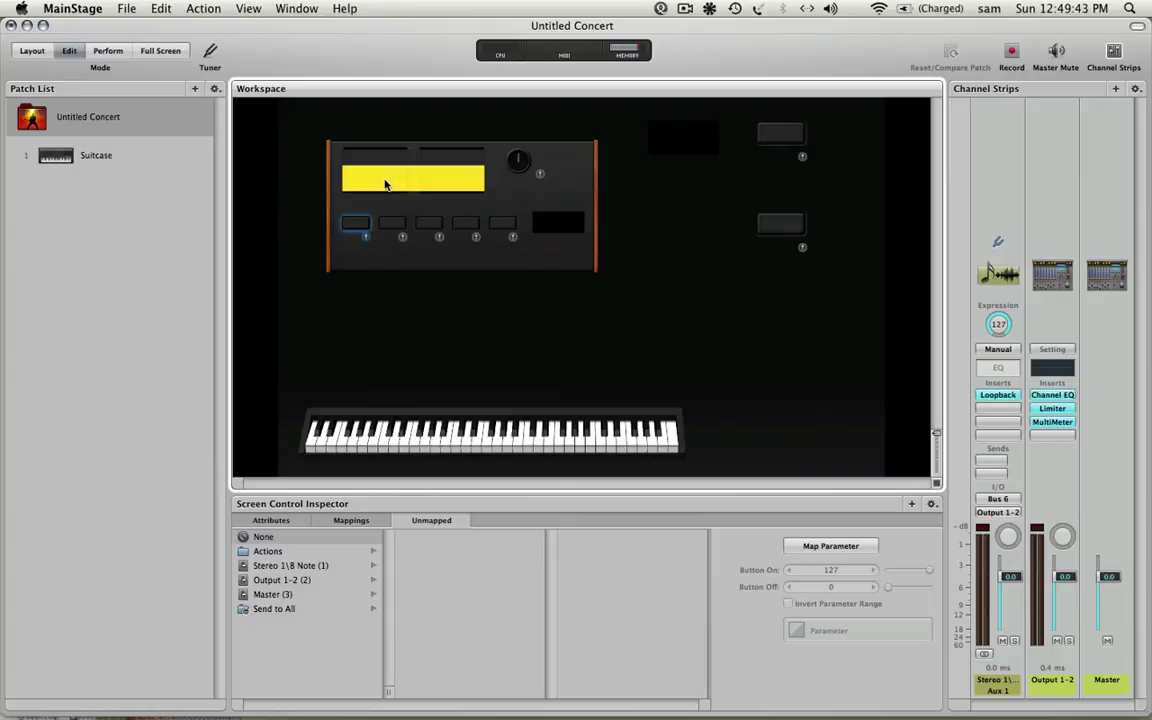
pyautogui.click(385, 184)
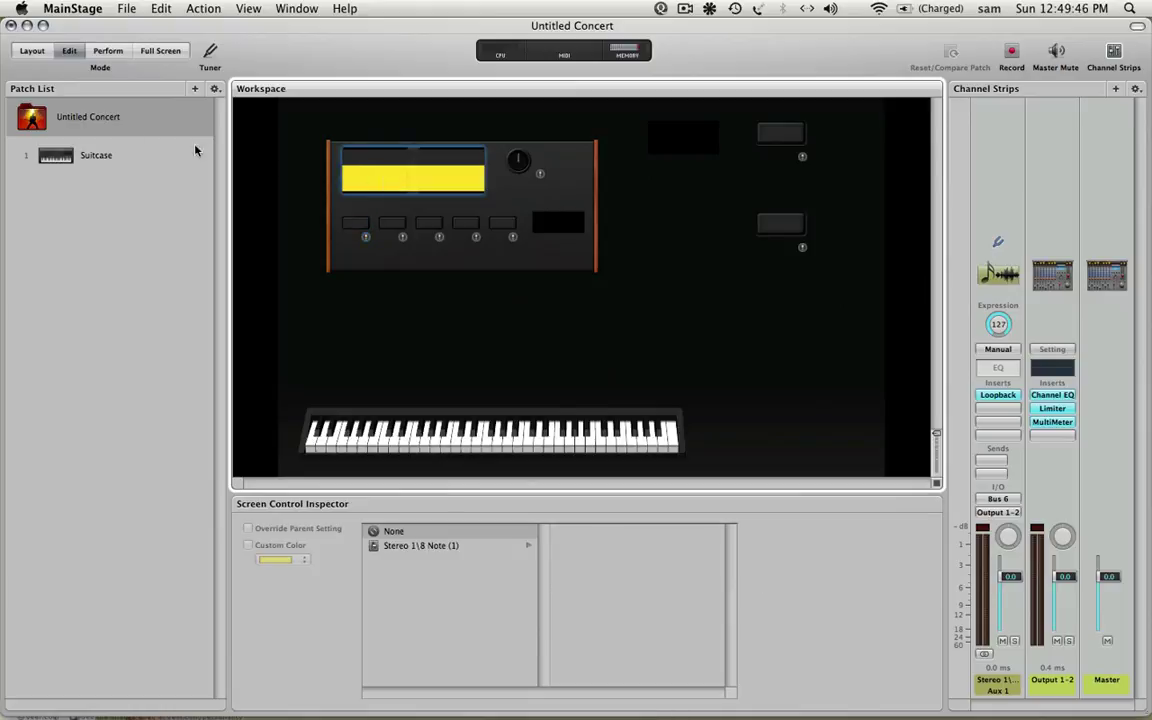
pyautogui.click(97, 153)
pyautogui.click(102, 131)
pyautogui.click(388, 186)
# - Rename the Stereo 1 aux channel strip to 'Loop1'
pyautogui.click(996, 686)
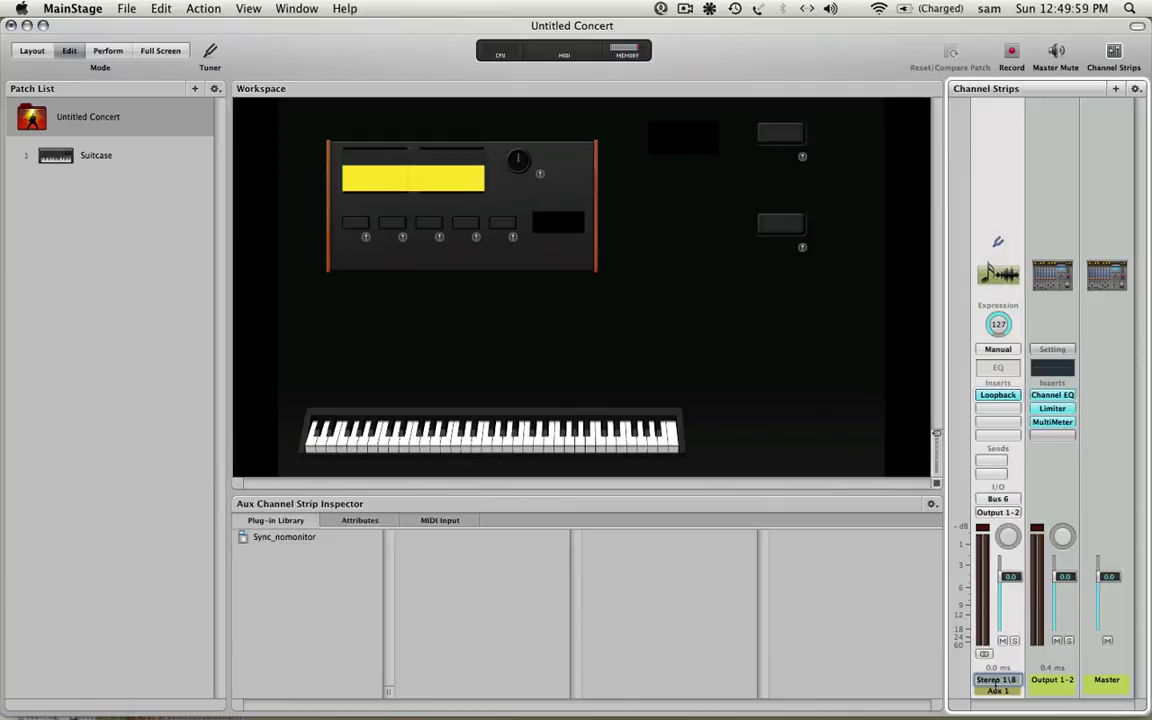
pyautogui.doubleClick(996, 681)
pyautogui.write('Loop1')
pyautogui.press('Return')
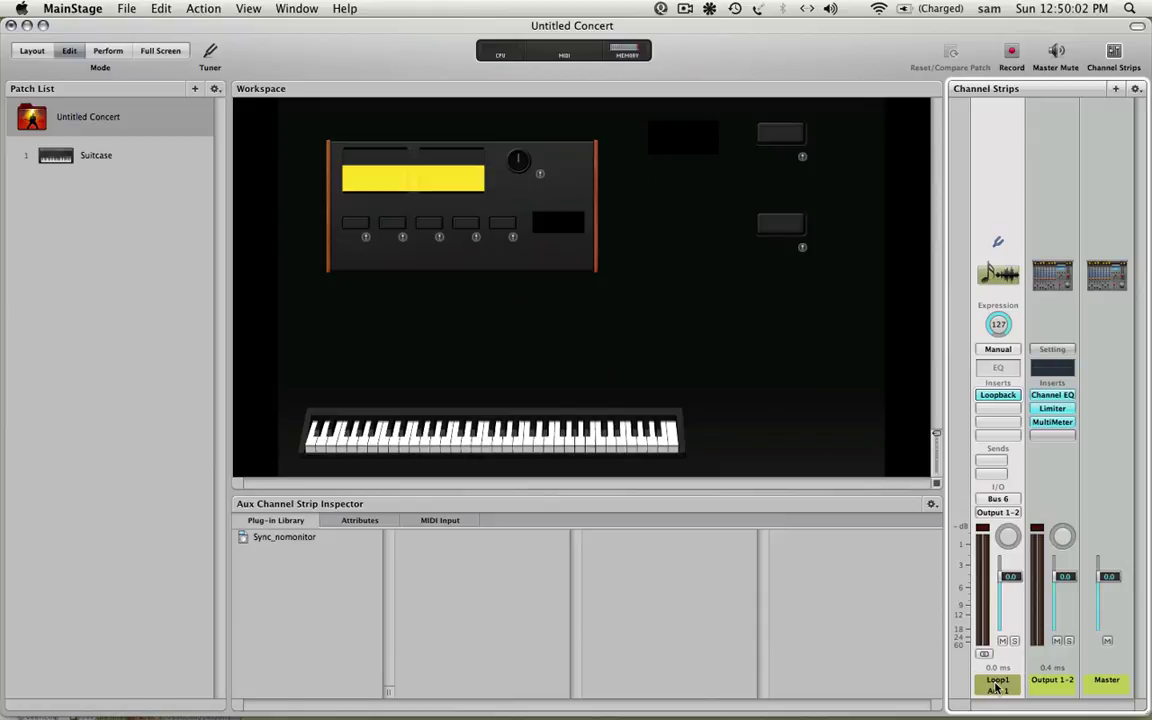
# - Check that the yellow display's mapping list offers Loop1's Loopback plug-in, then return to concert level
pyautogui.click(453, 176)
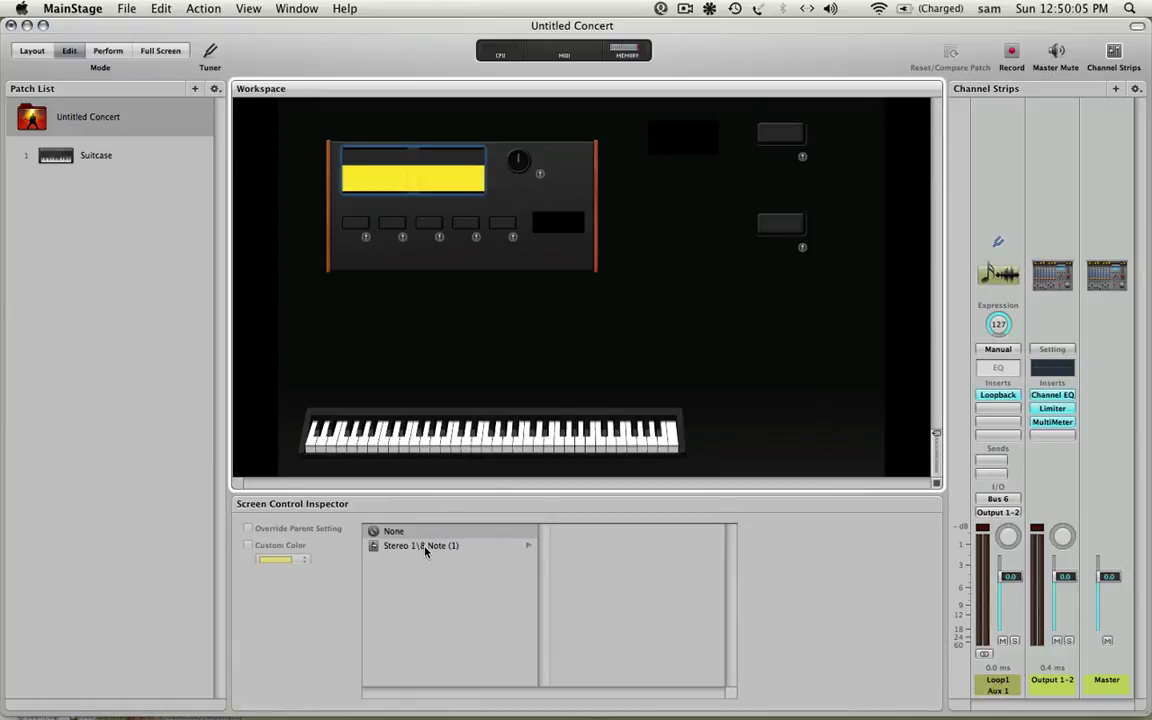
pyautogui.click(1022, 577)
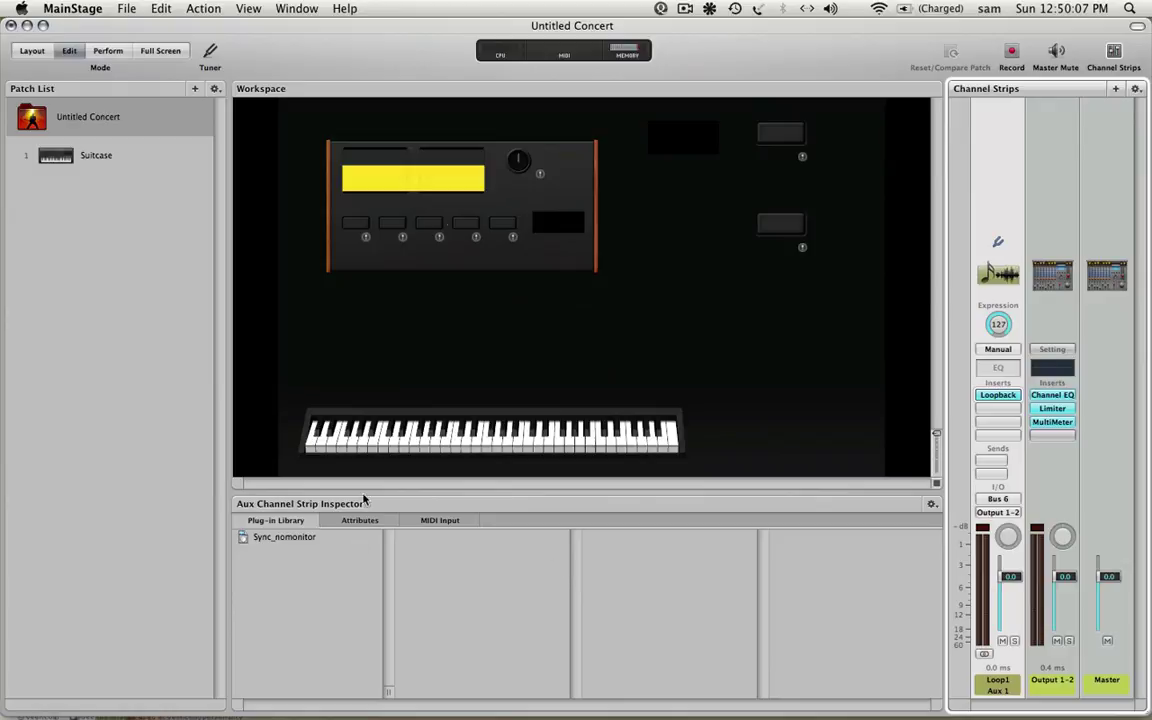
pyautogui.click(401, 168)
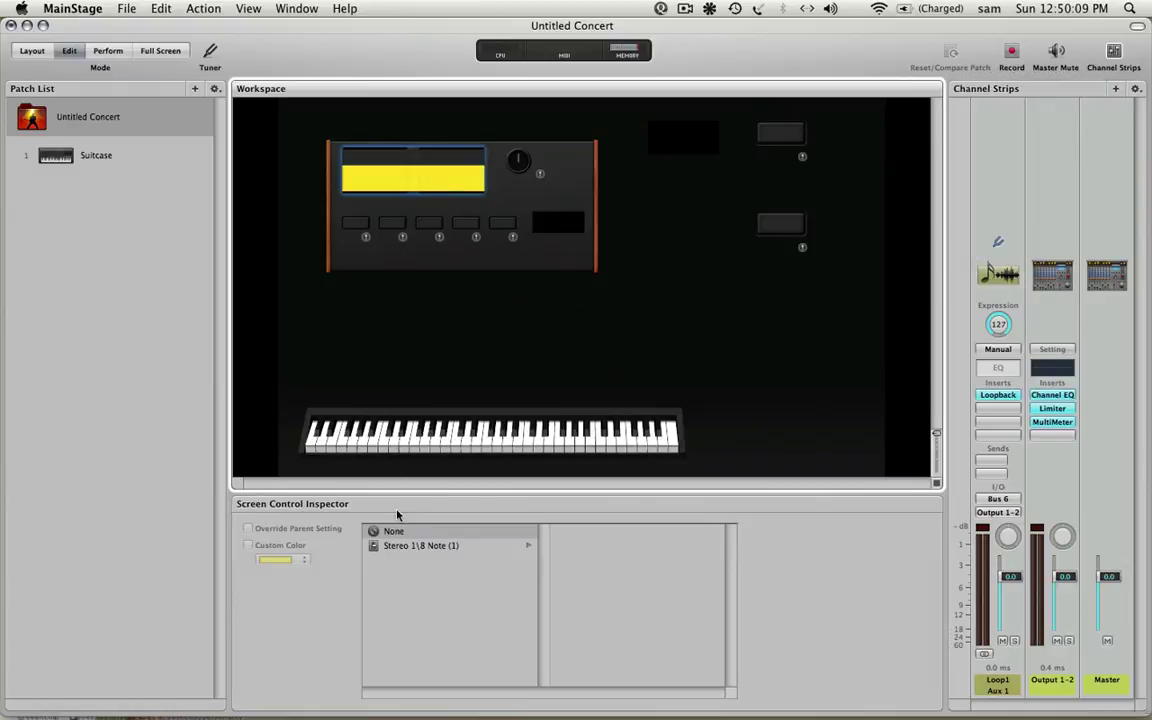
pyautogui.click(373, 545)
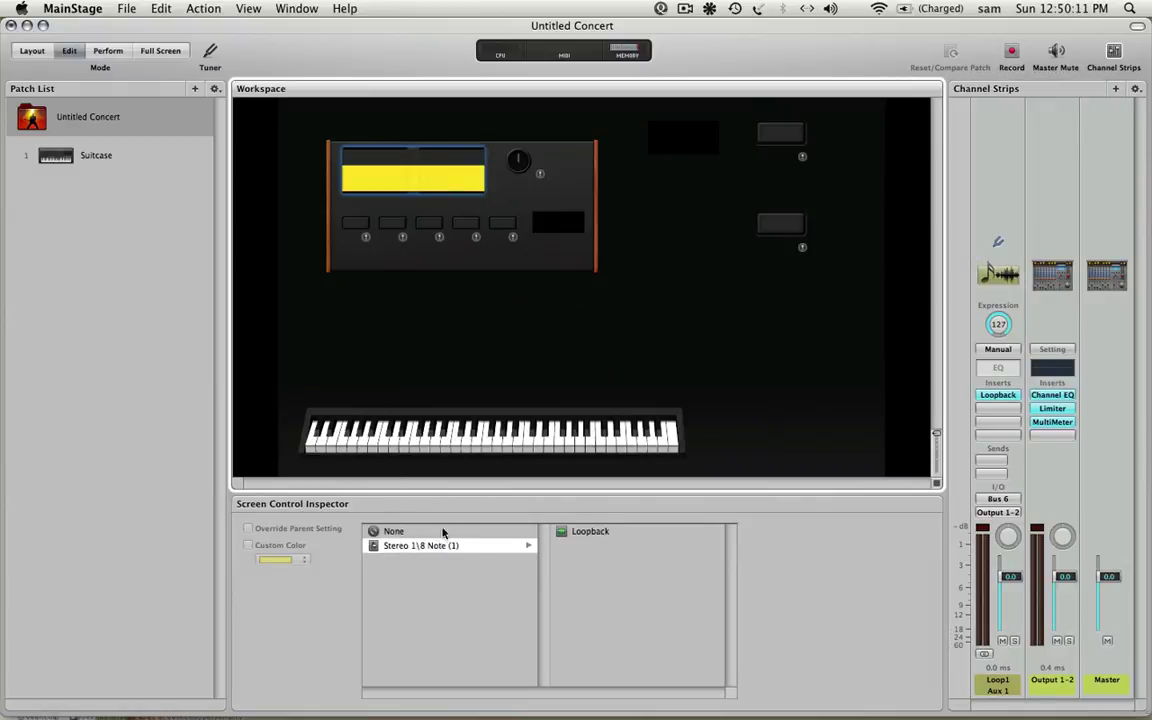
pyautogui.click(438, 479)
pyautogui.click(104, 154)
pyautogui.click(101, 123)
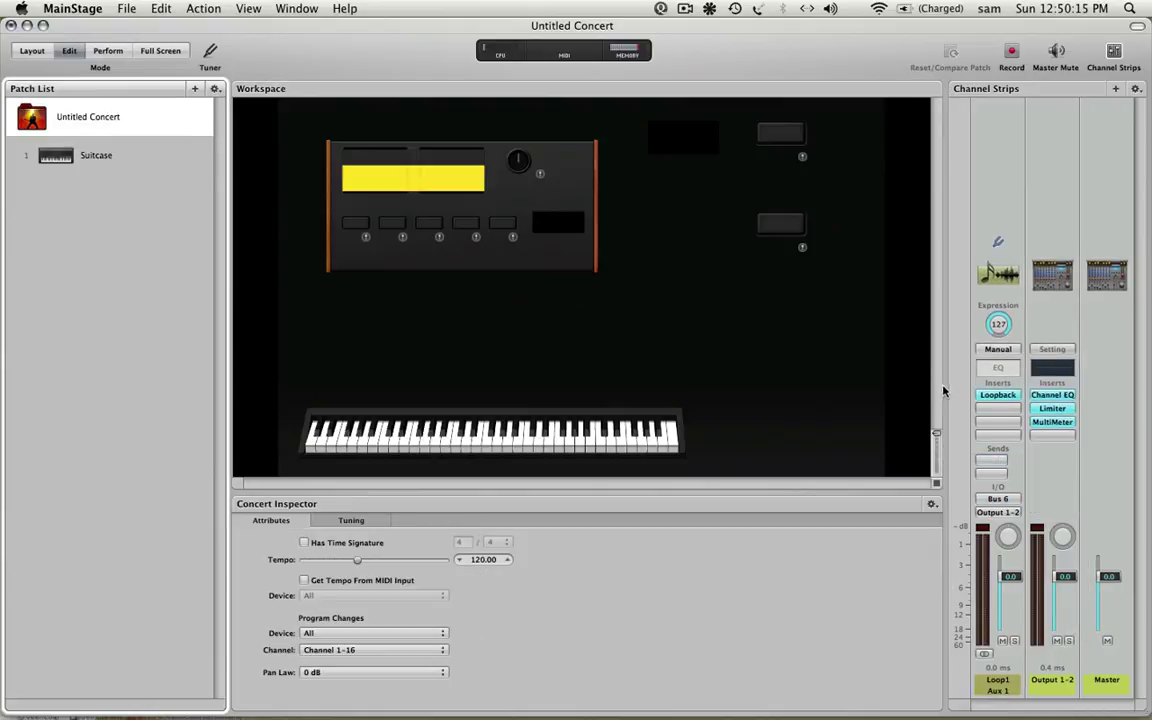
# - Widen the Channel Strips pane and list Loop1's mapping targets for the yellow display
pyautogui.moveTo(943, 388); pyautogui.dragTo(838, 392)
pyautogui.click(882, 686)
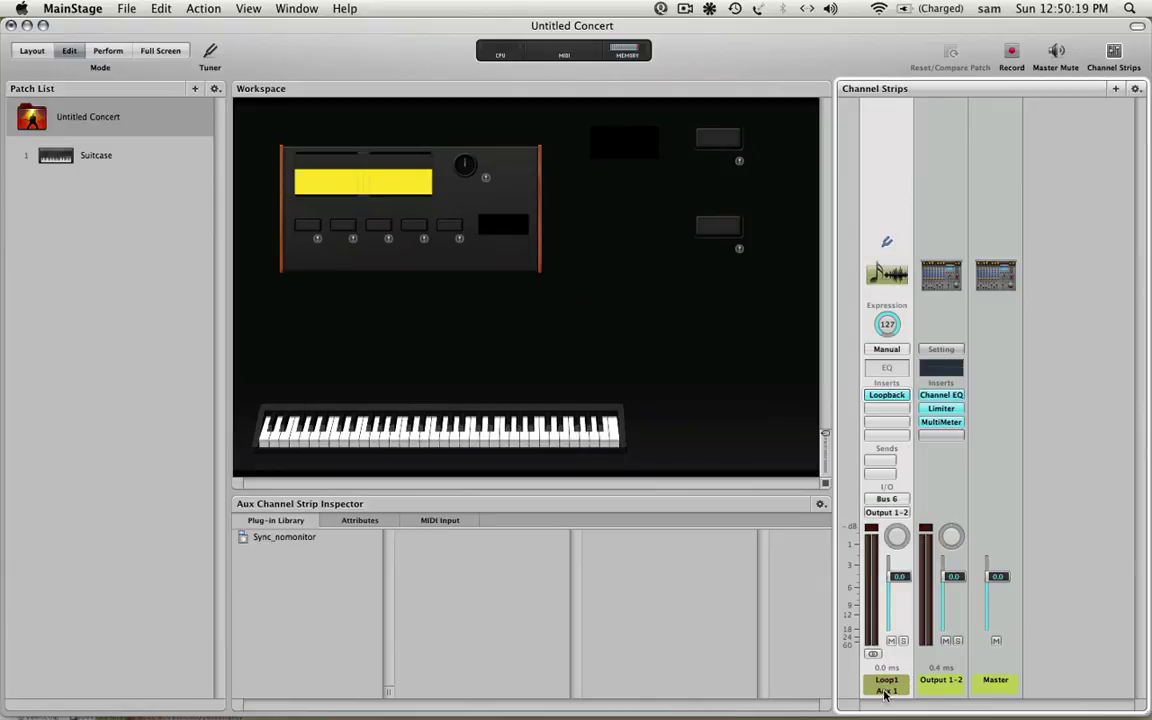
pyautogui.doubleClick(882, 686)
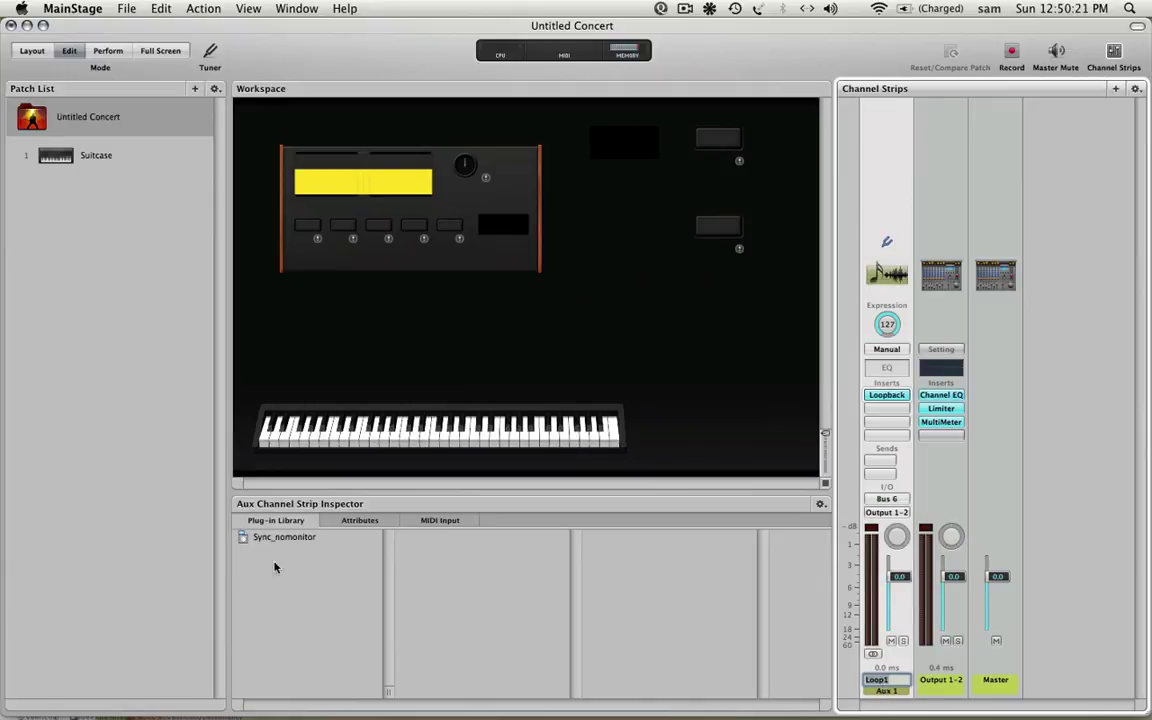
pyautogui.click(337, 180)
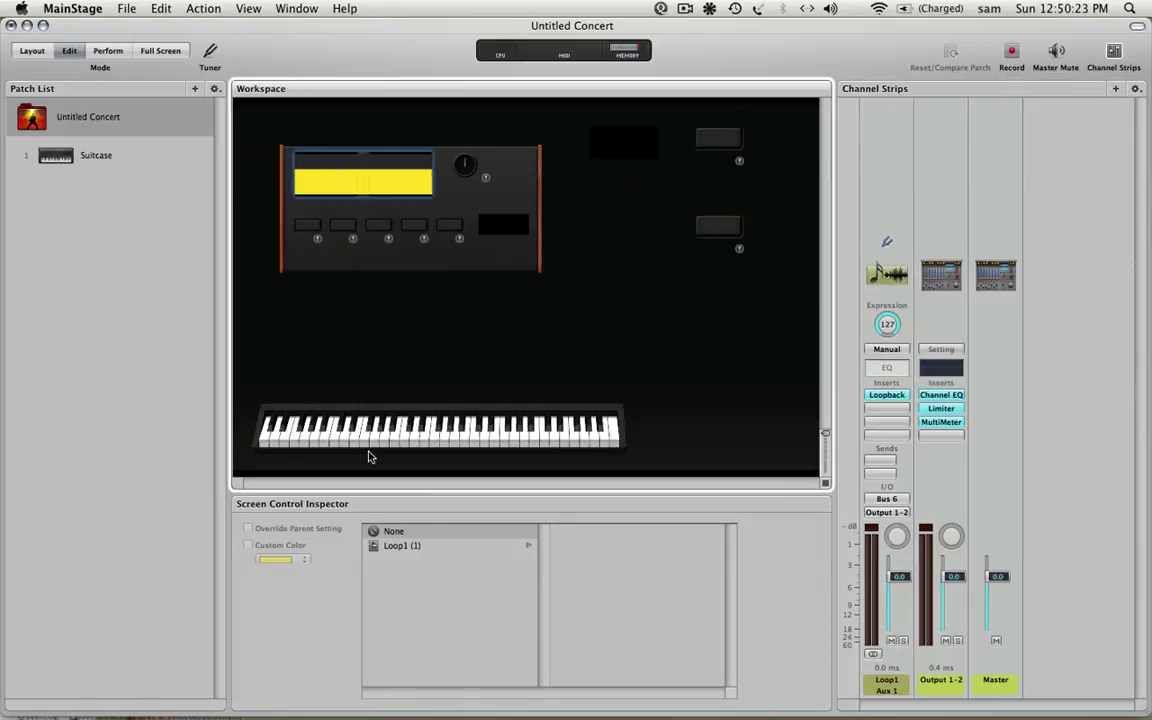
pyautogui.click(391, 551)
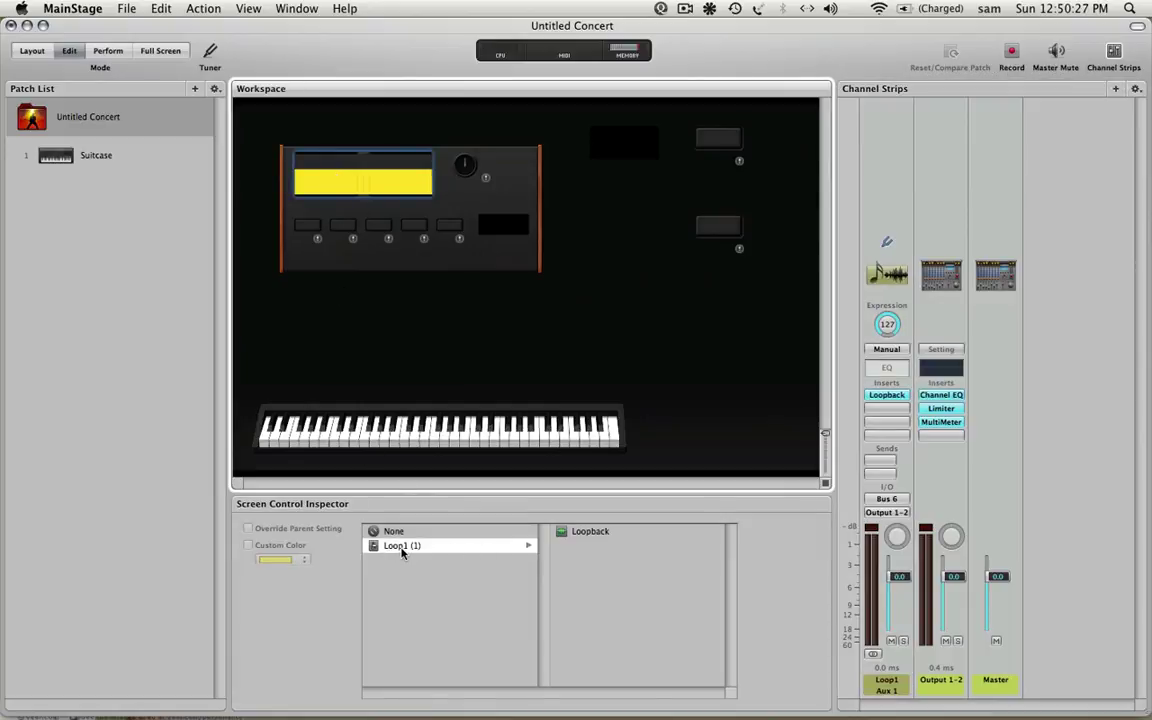
# - Map the yellow display to Loop1's Loopback plug-in
pyautogui.click(572, 536)
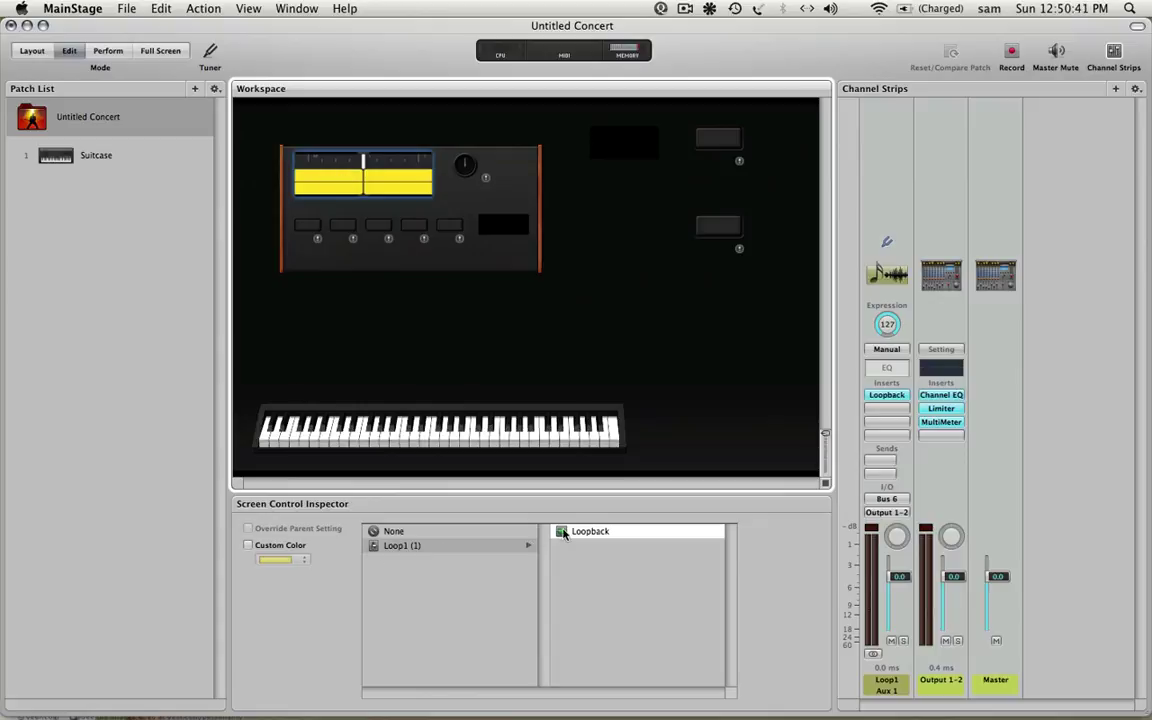
pyautogui.moveTo(828, 484); pyautogui.dragTo(960, 484)
pyautogui.click(398, 186)
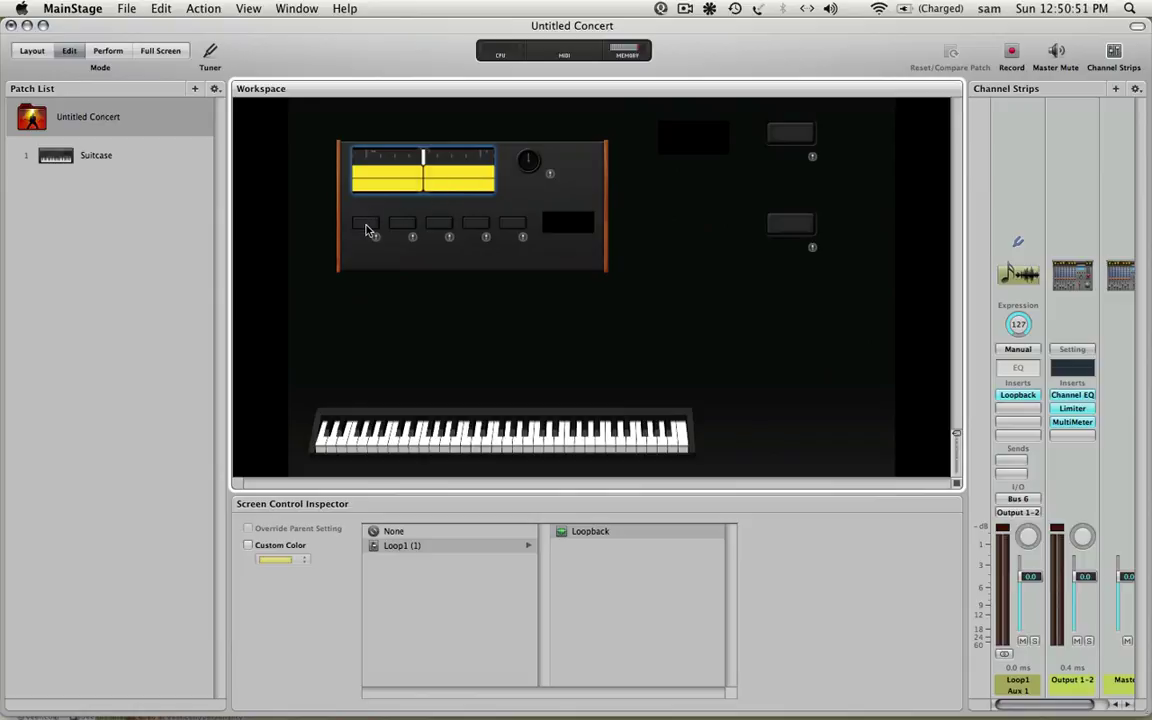
# - Map the panel knob to Loopback > Basic Information > Position
pyautogui.click(527, 163)
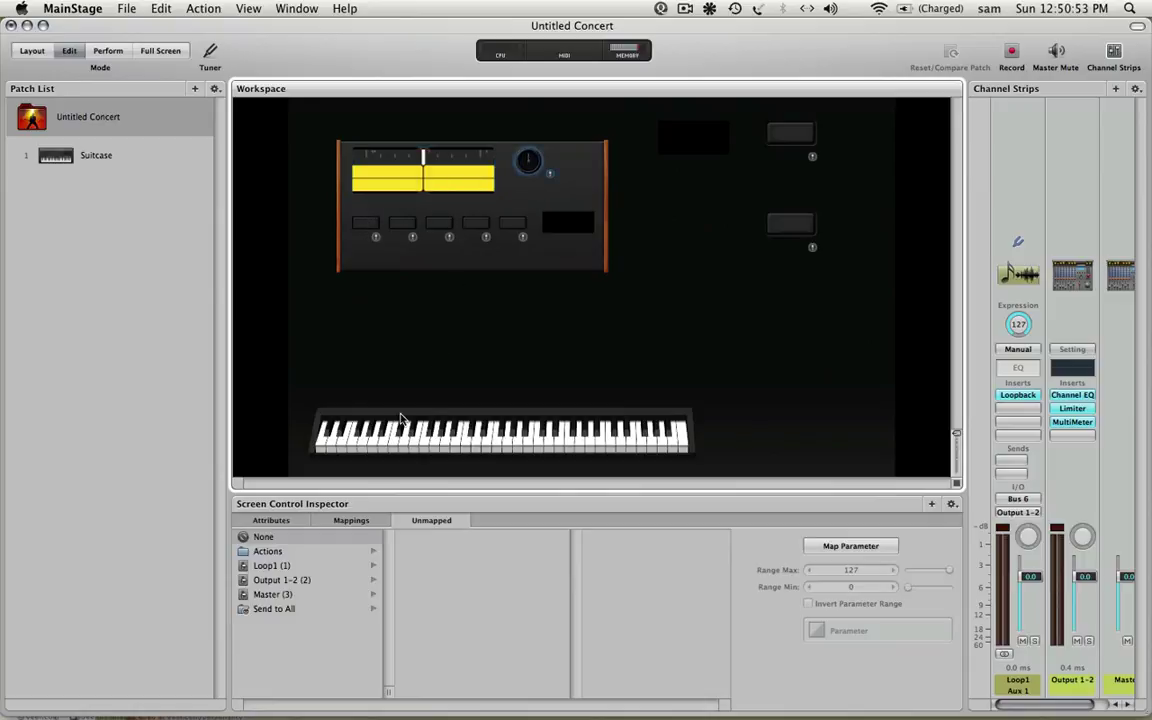
pyautogui.click(283, 565)
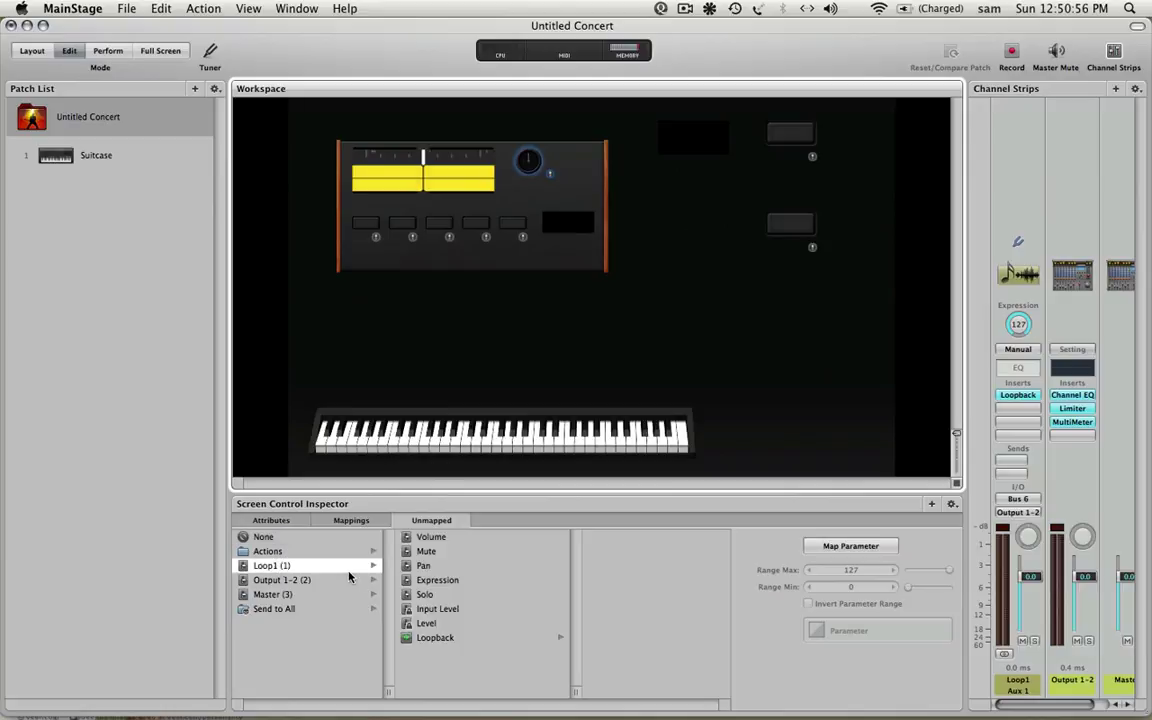
pyautogui.click(420, 640)
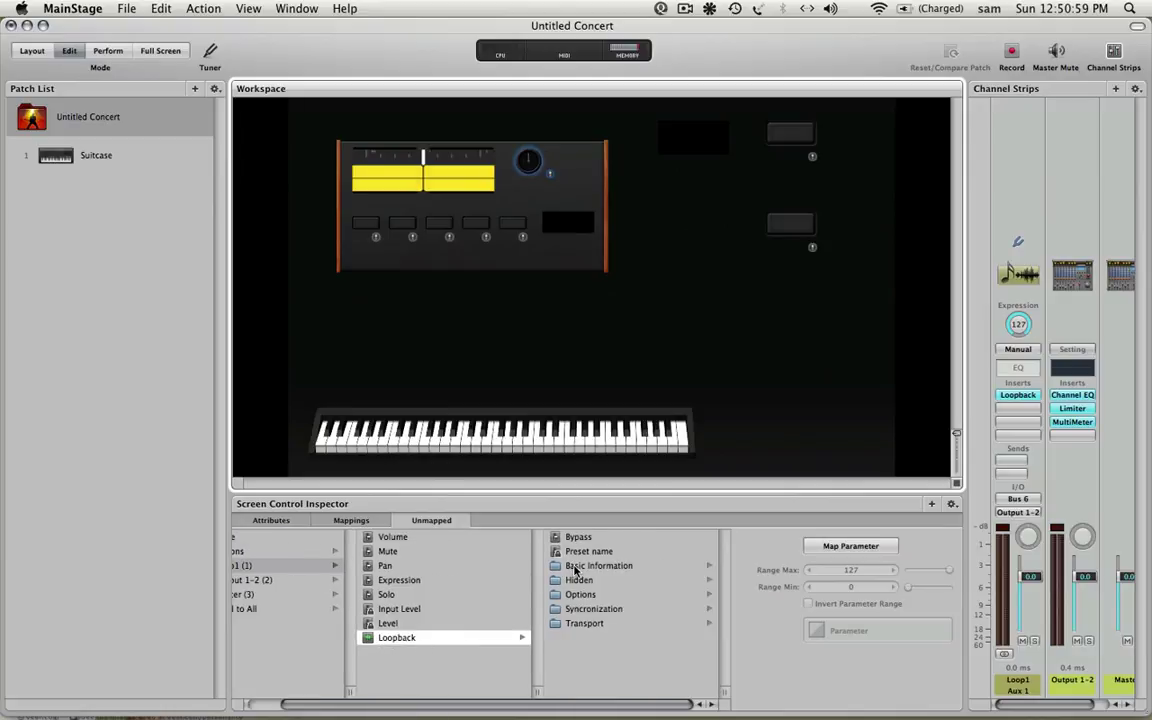
pyautogui.click(576, 567)
pyautogui.click(576, 585)
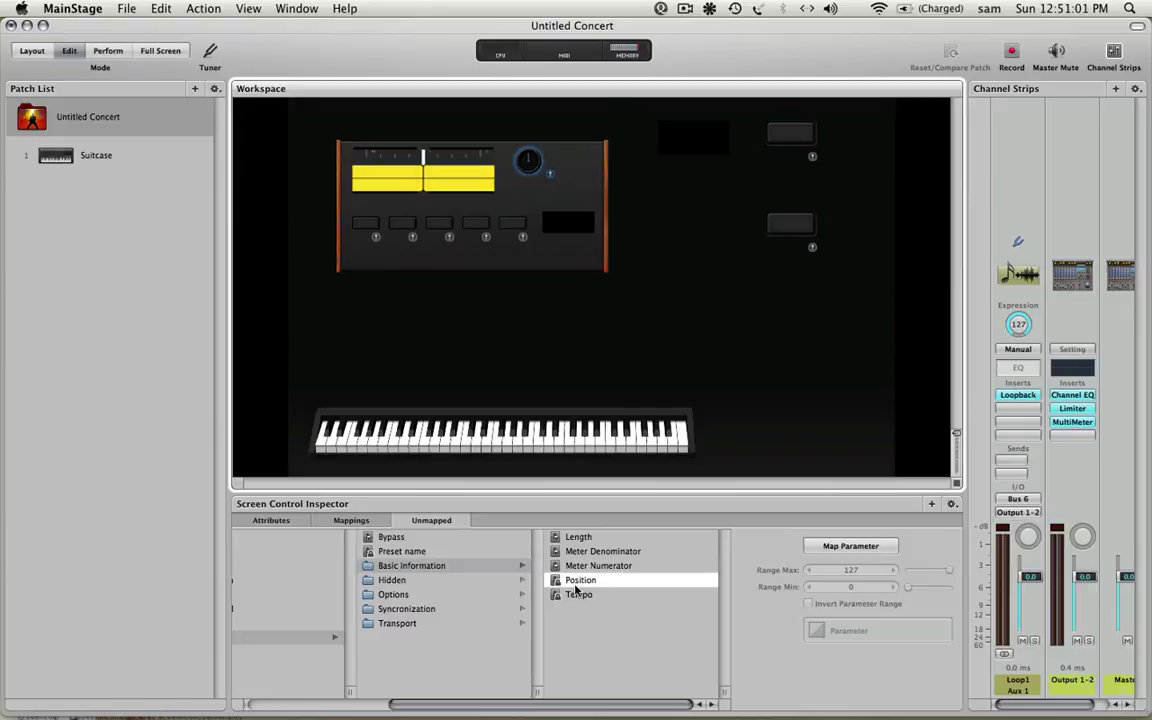
# - Map the black display to Loopback's Tempo, showing 40.000 BPM
pyautogui.click(565, 231)
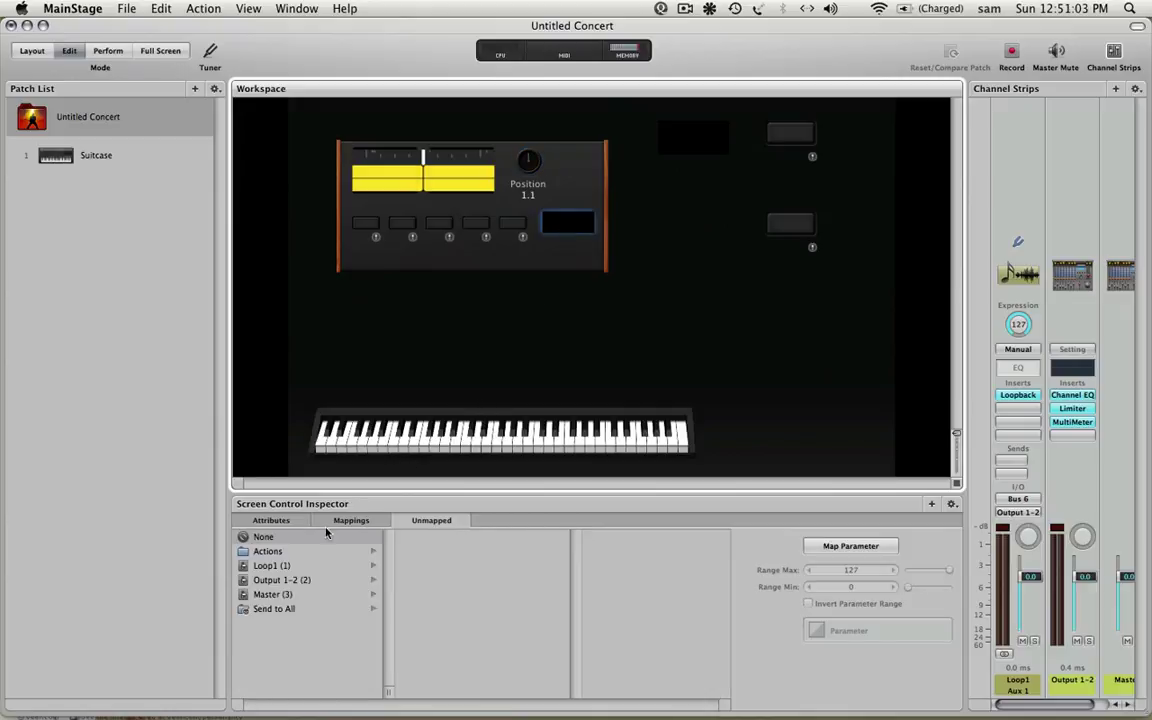
pyautogui.click(272, 565)
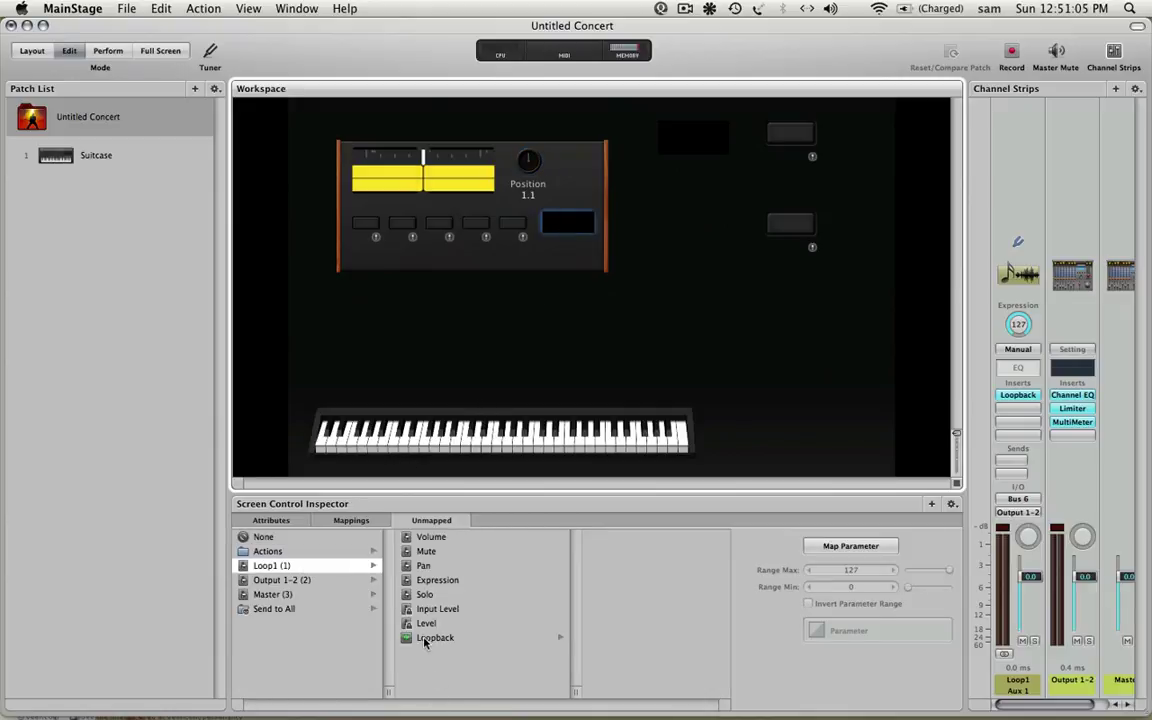
pyautogui.click(426, 637)
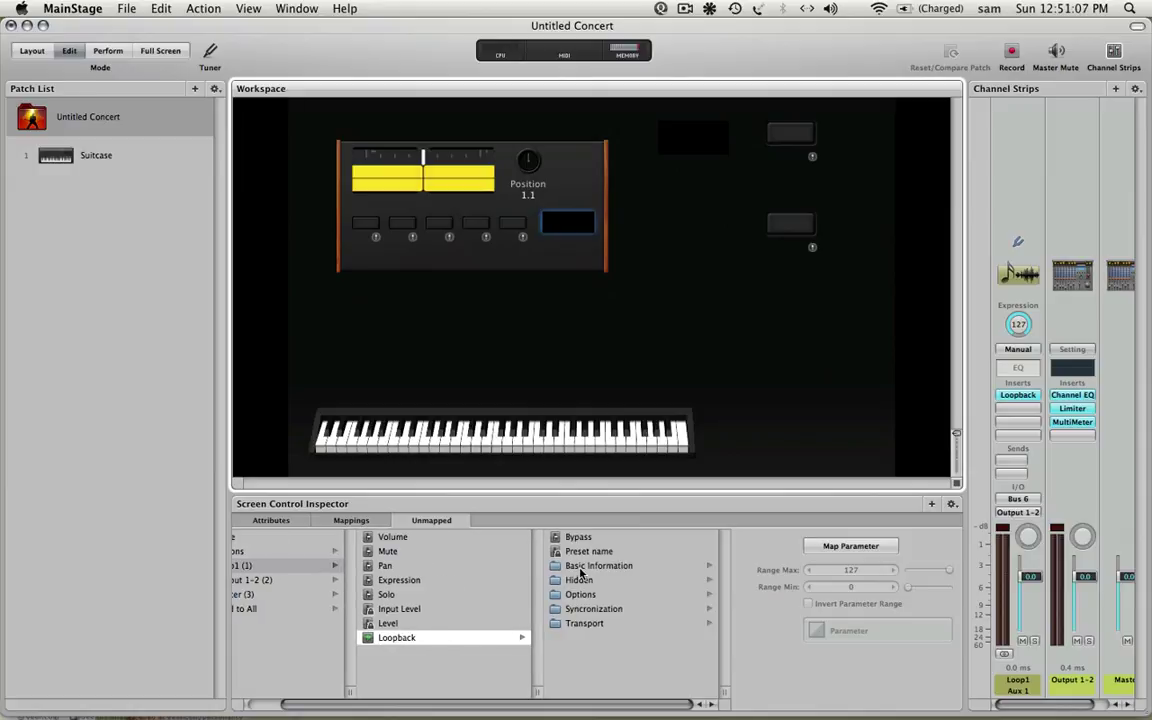
pyautogui.click(580, 568)
pyautogui.click(578, 594)
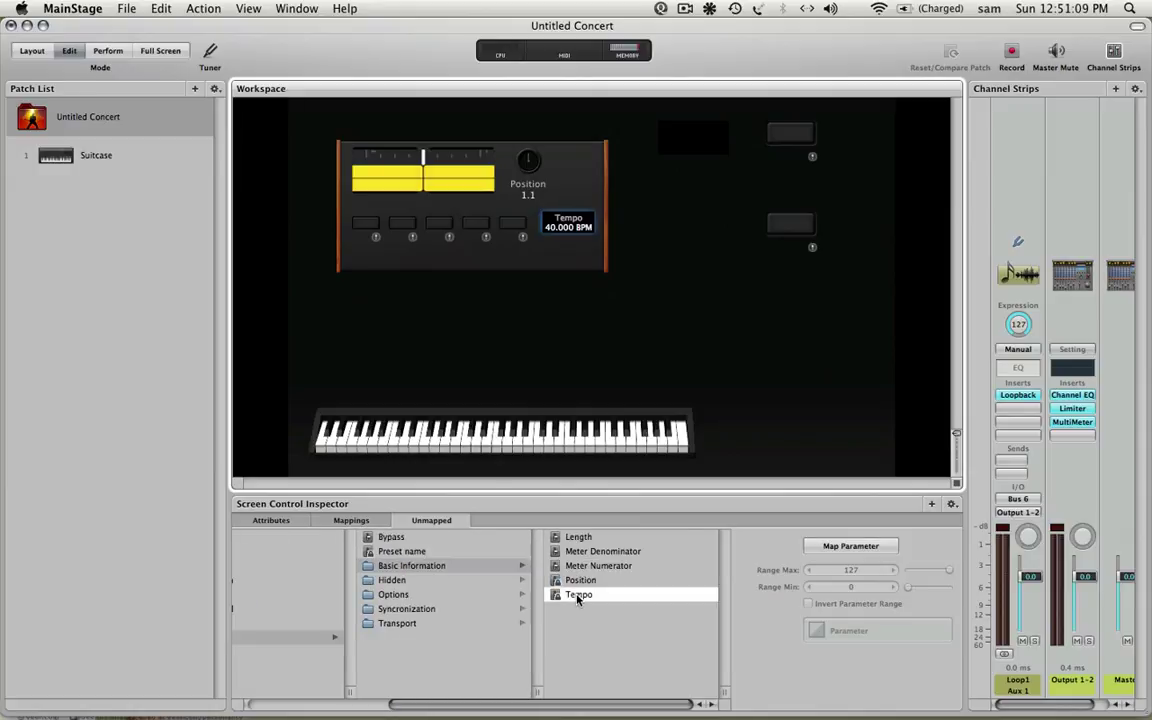
pyautogui.click(553, 230)
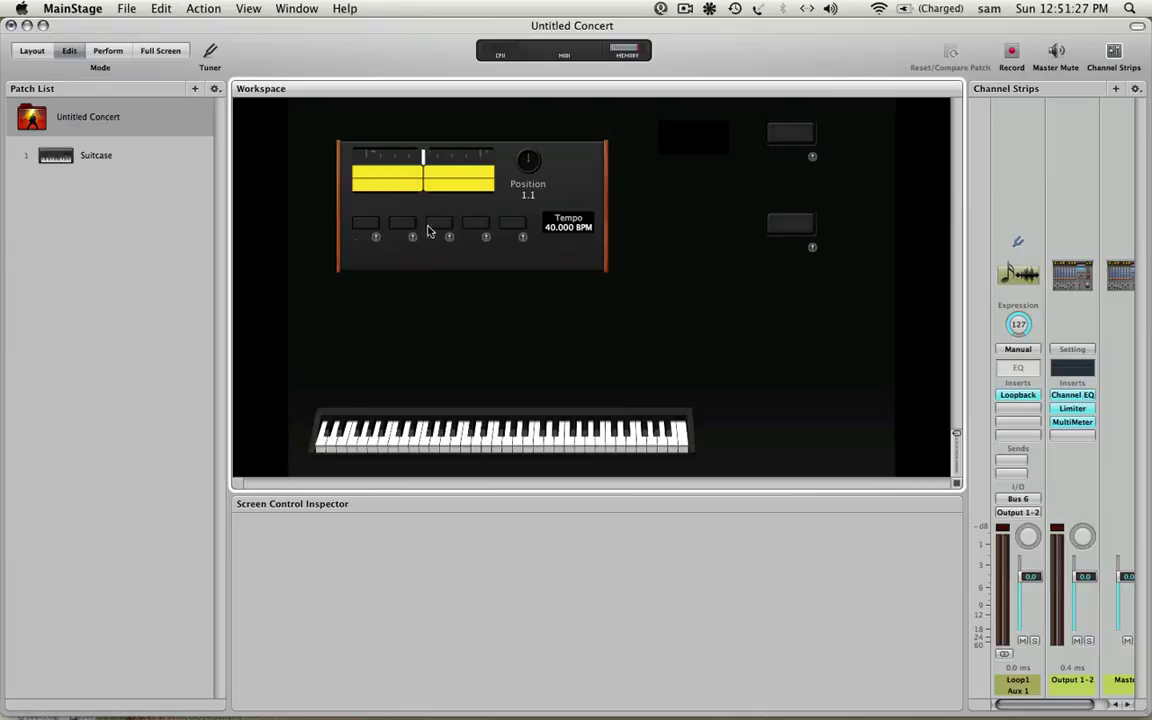
# - Map the first looper button to Loopback's Record transport function
pyautogui.click(366, 230)
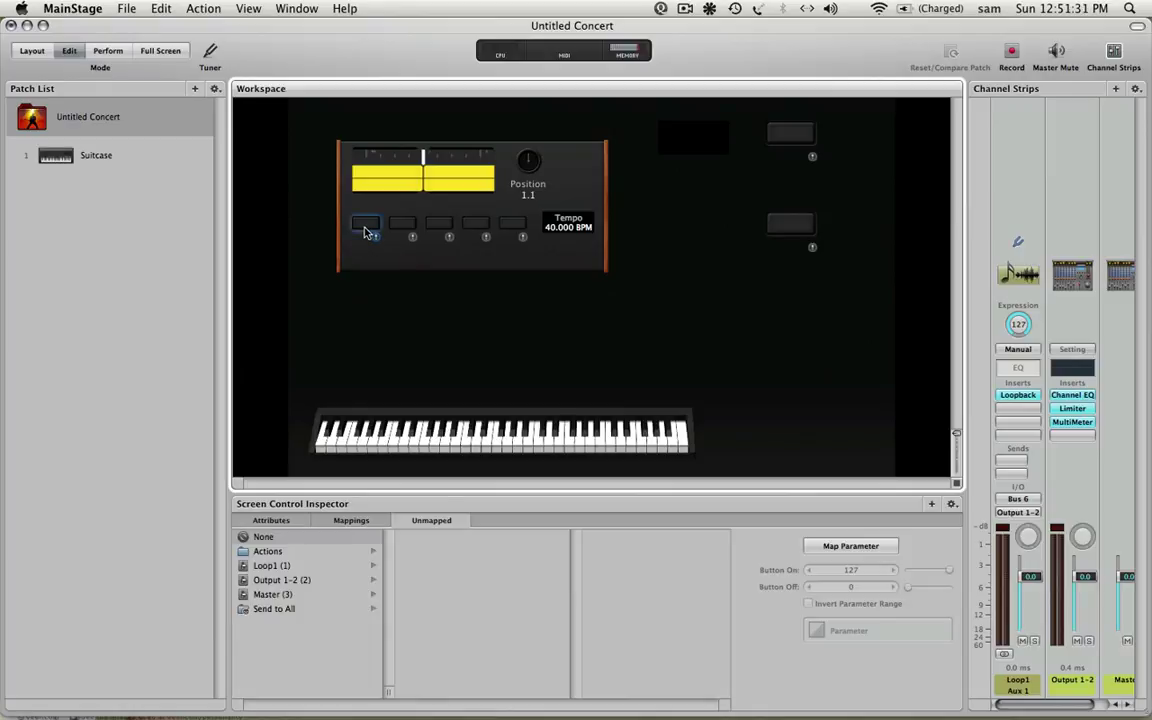
pyautogui.click(270, 566)
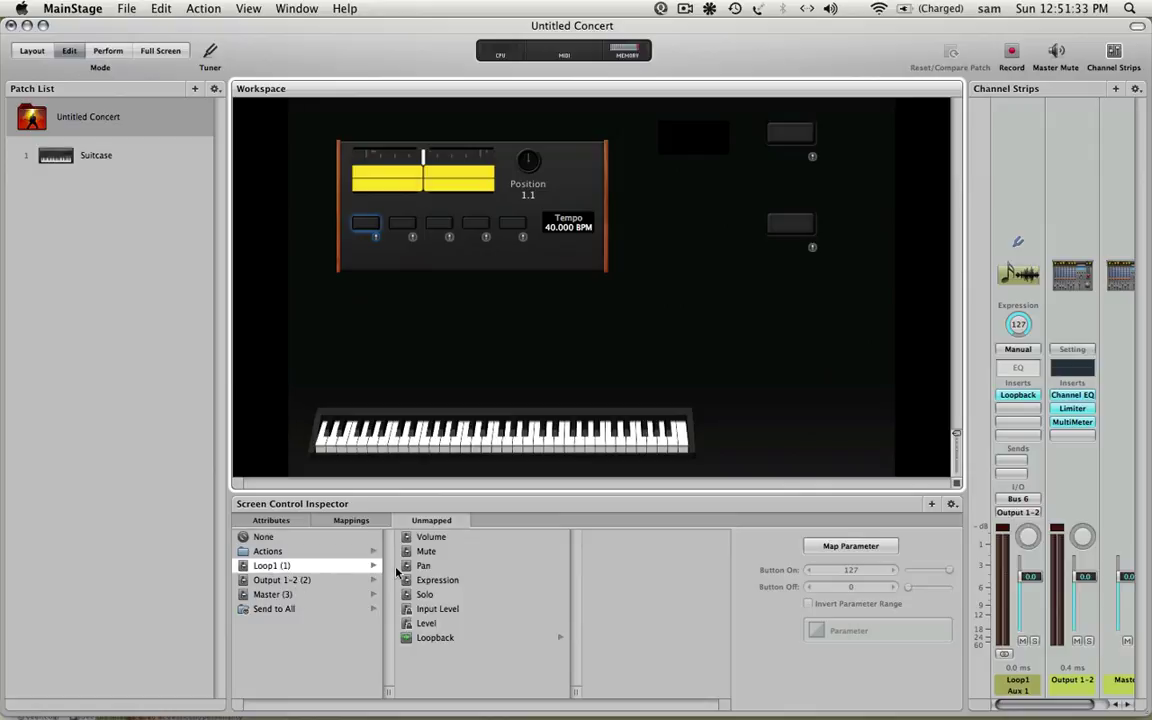
pyautogui.click(435, 637)
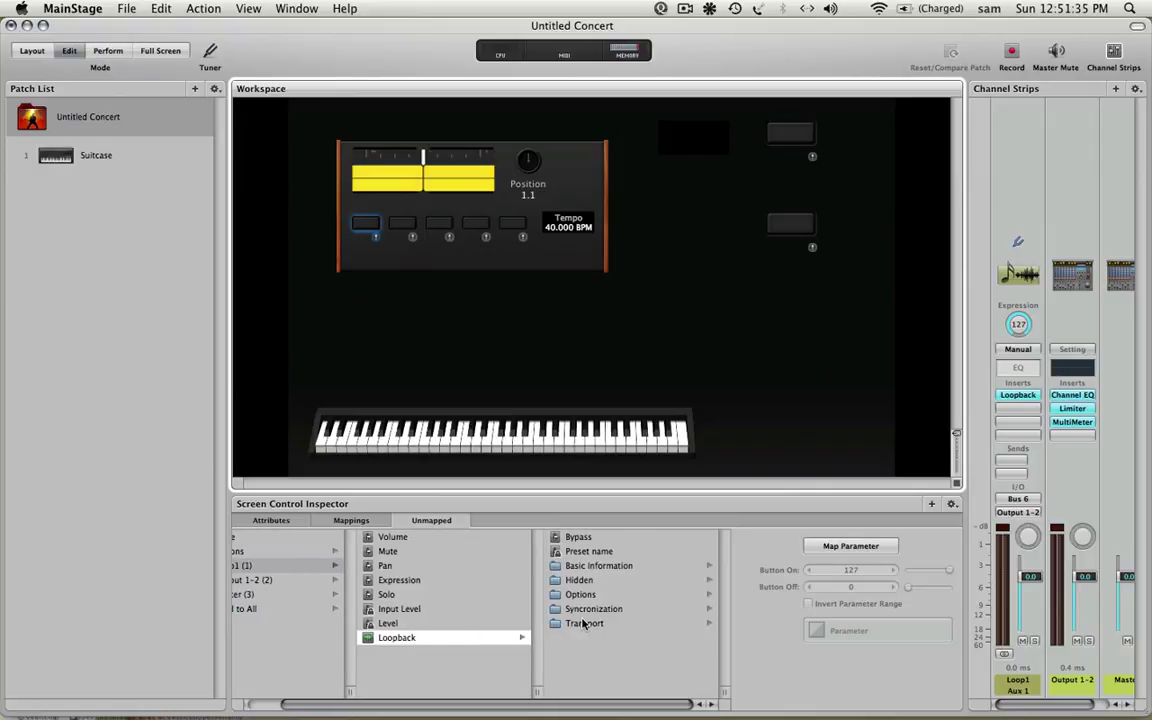
pyautogui.click(588, 609)
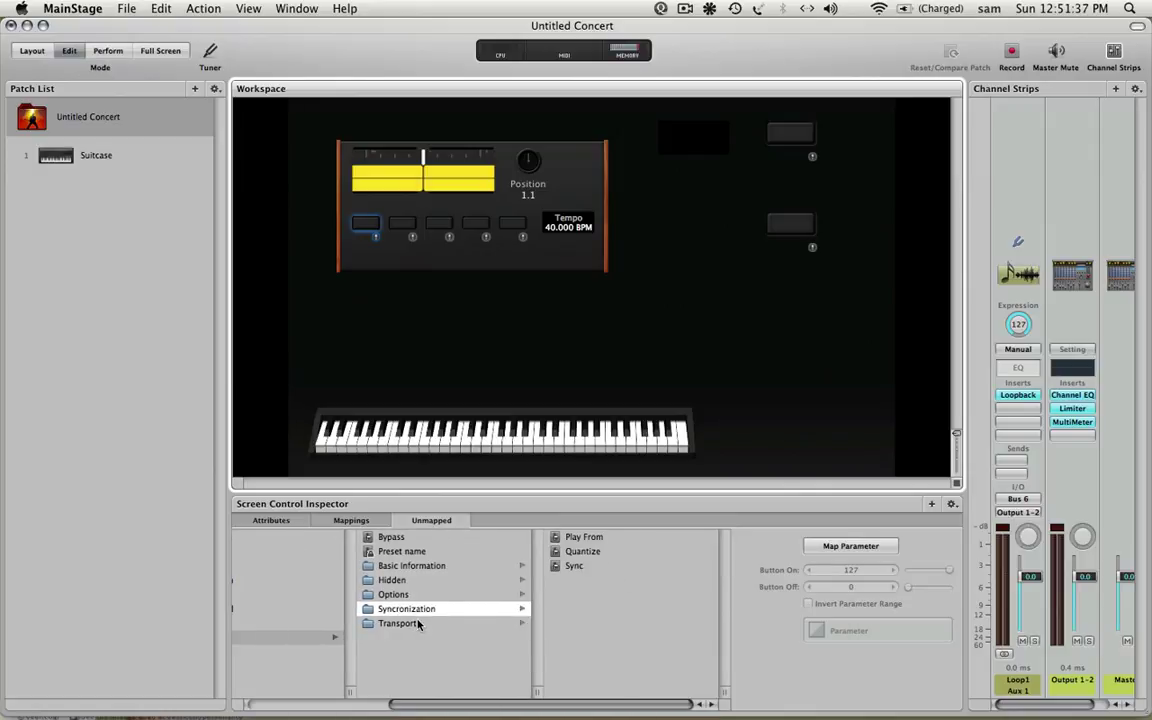
pyautogui.click(419, 624)
pyautogui.click(578, 609)
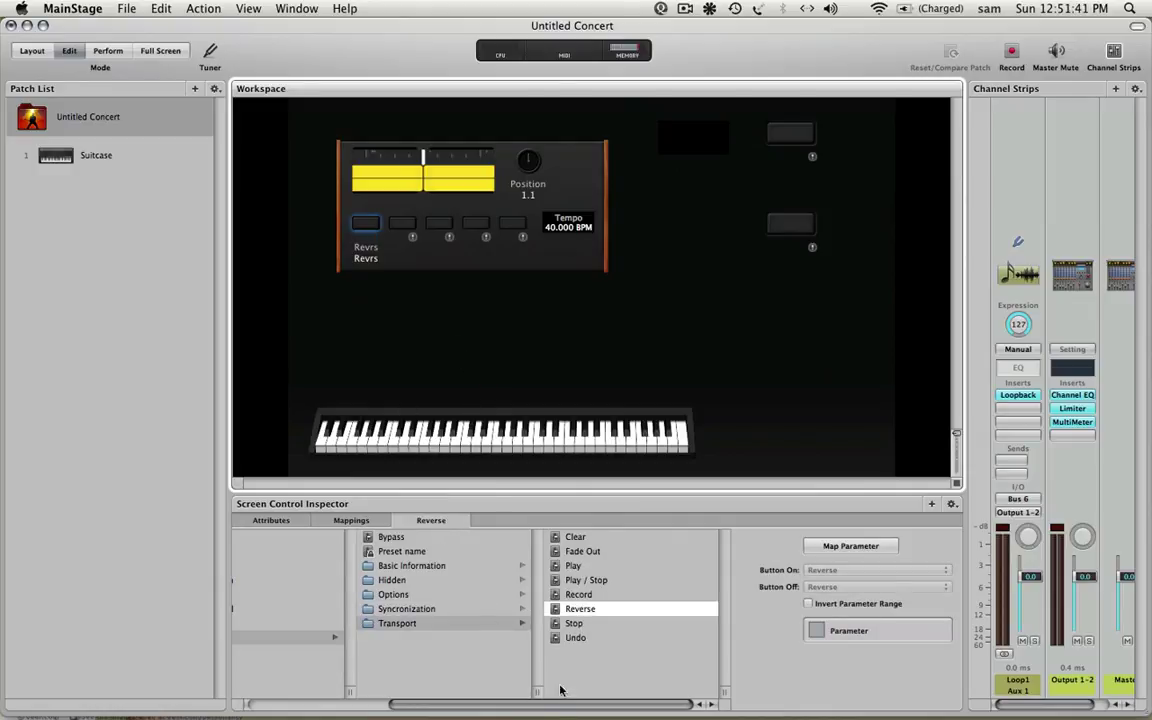
pyautogui.click(577, 594)
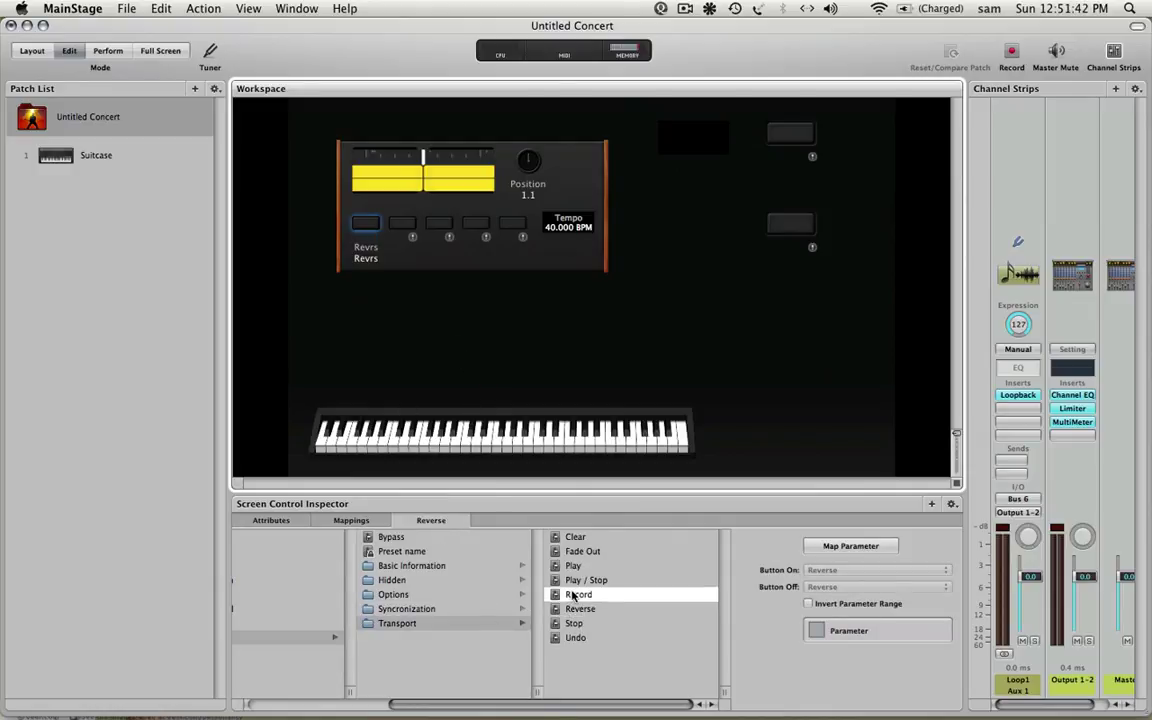
# - Map the second and third looper buttons to Loopback's Undo and Clear
pyautogui.click(402, 222)
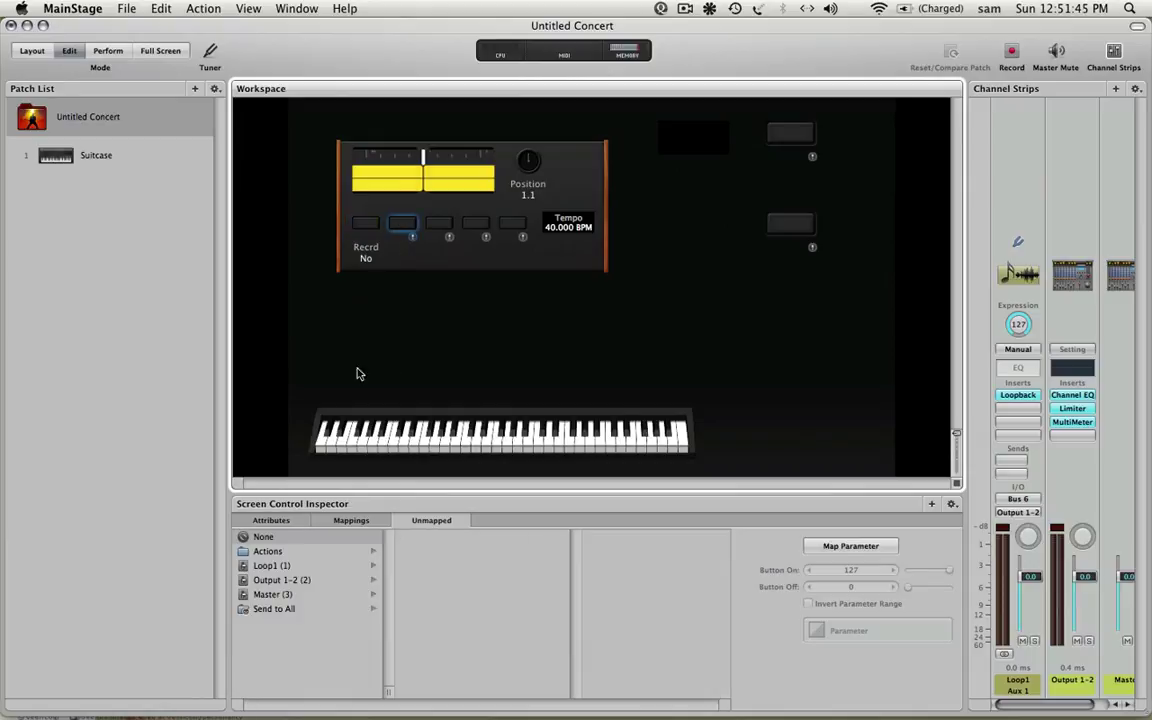
pyautogui.click(268, 565)
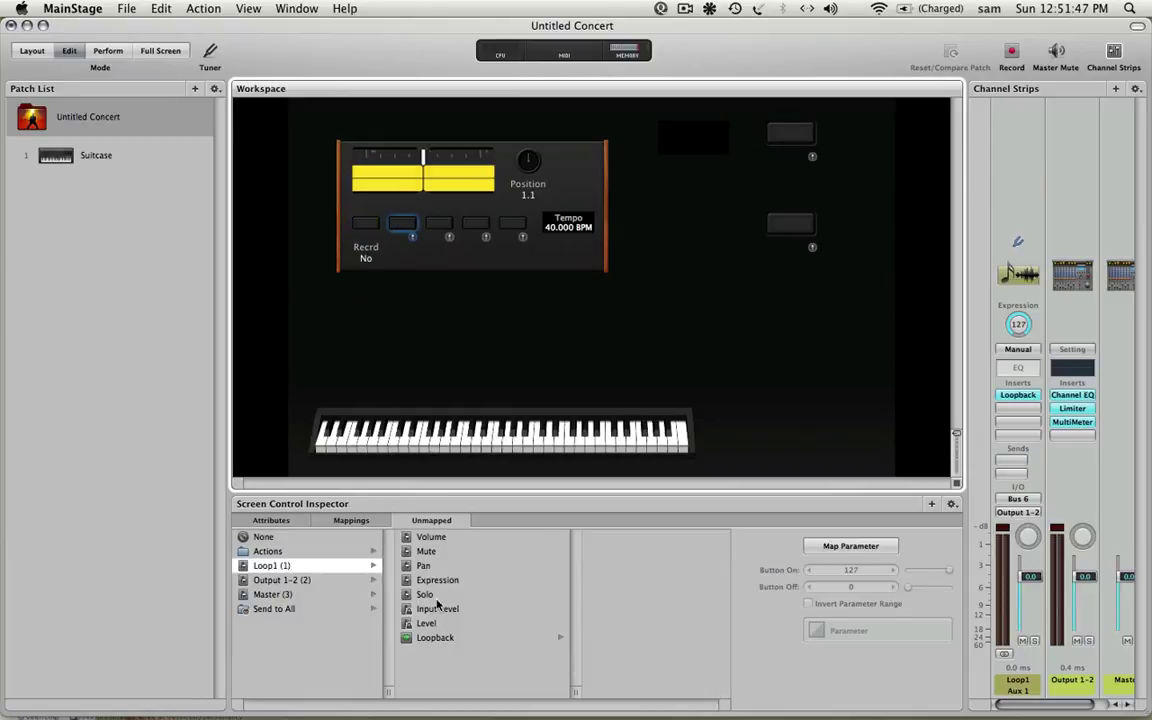
pyautogui.click(436, 637)
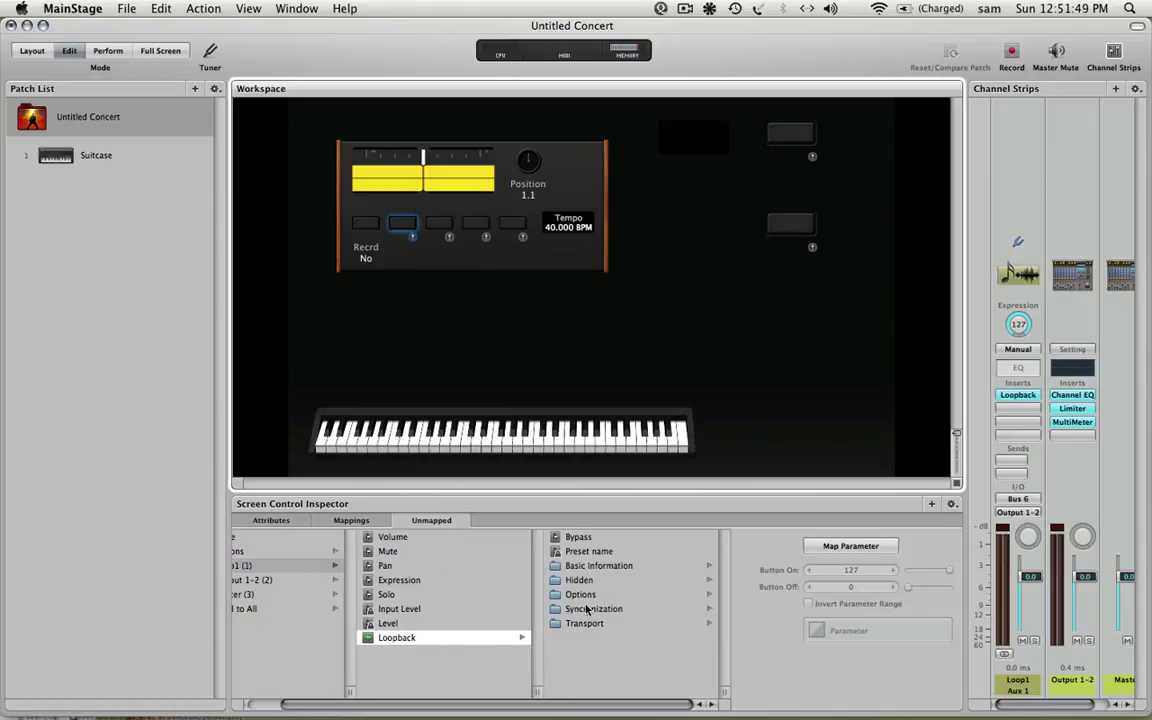
pyautogui.click(584, 623)
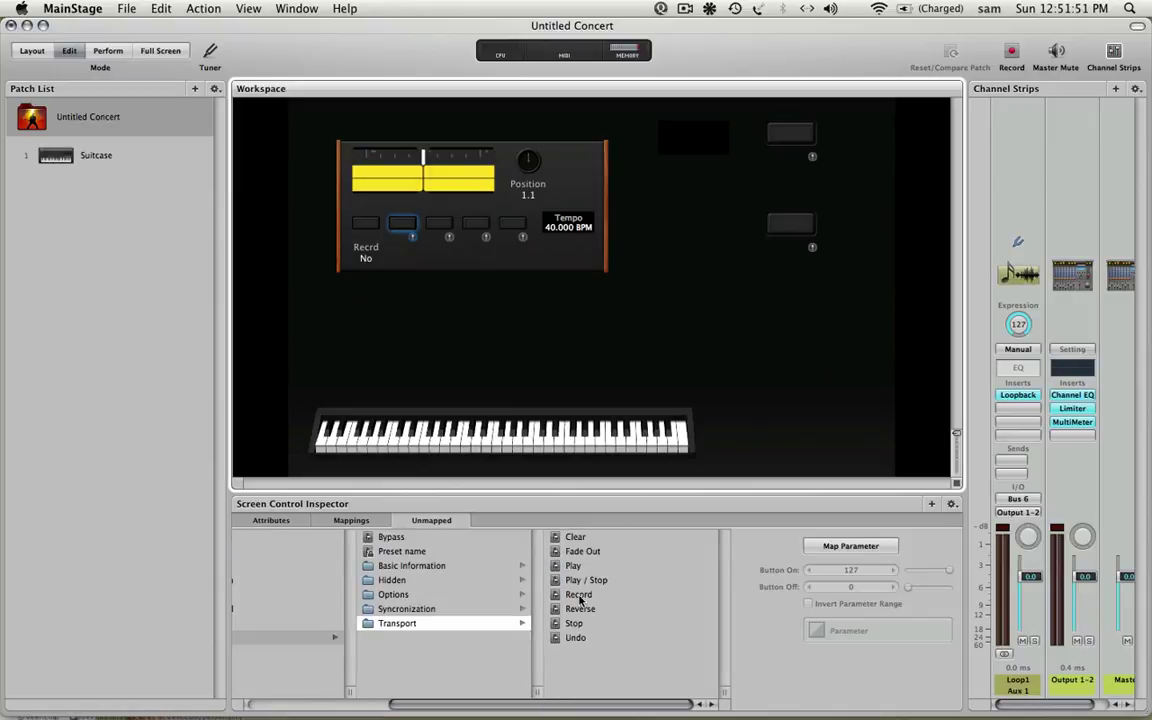
pyautogui.click(577, 637)
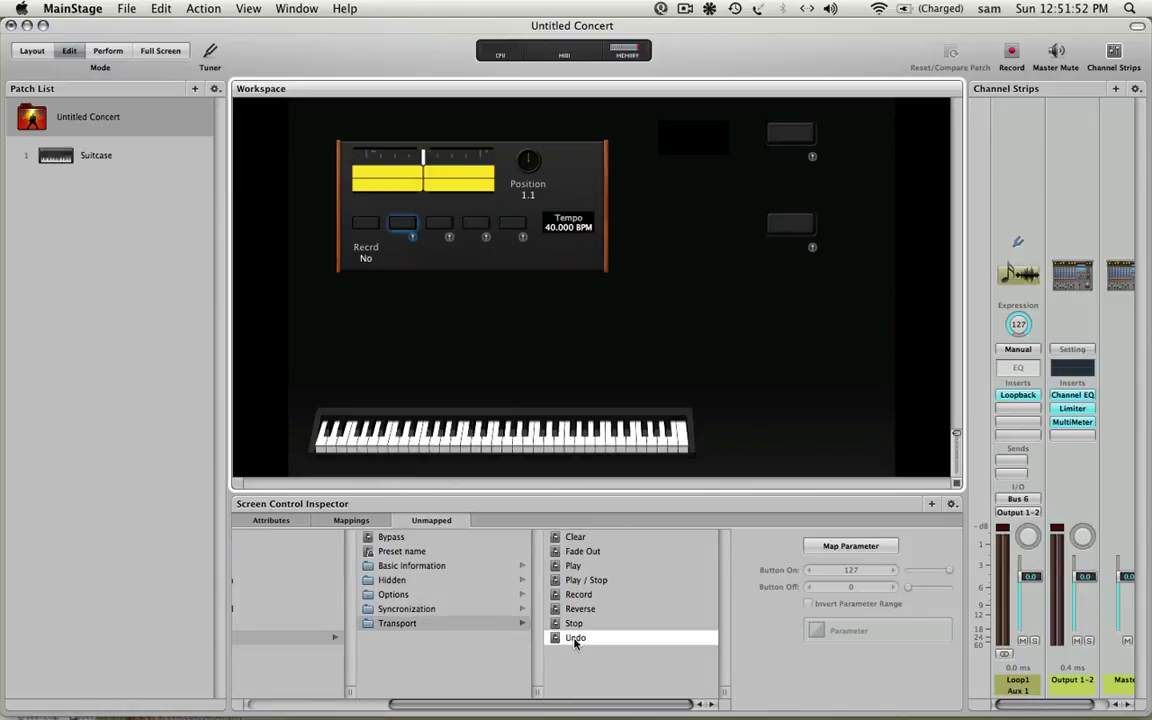
pyautogui.click(441, 226)
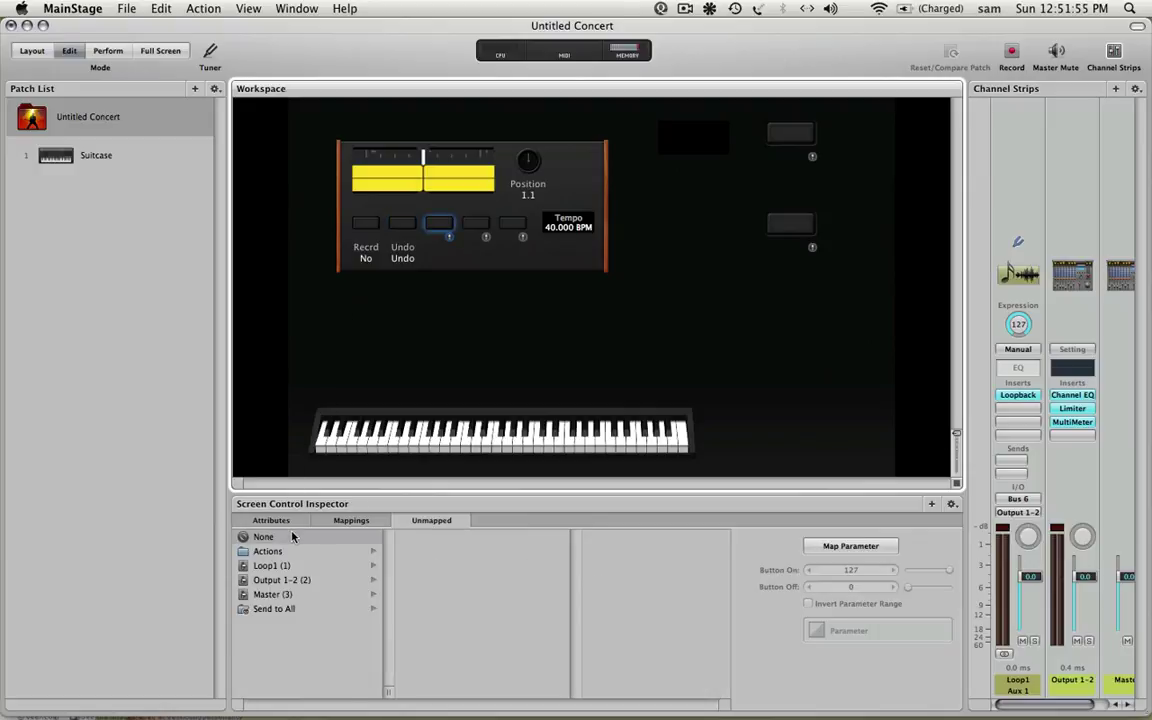
pyautogui.click(298, 566)
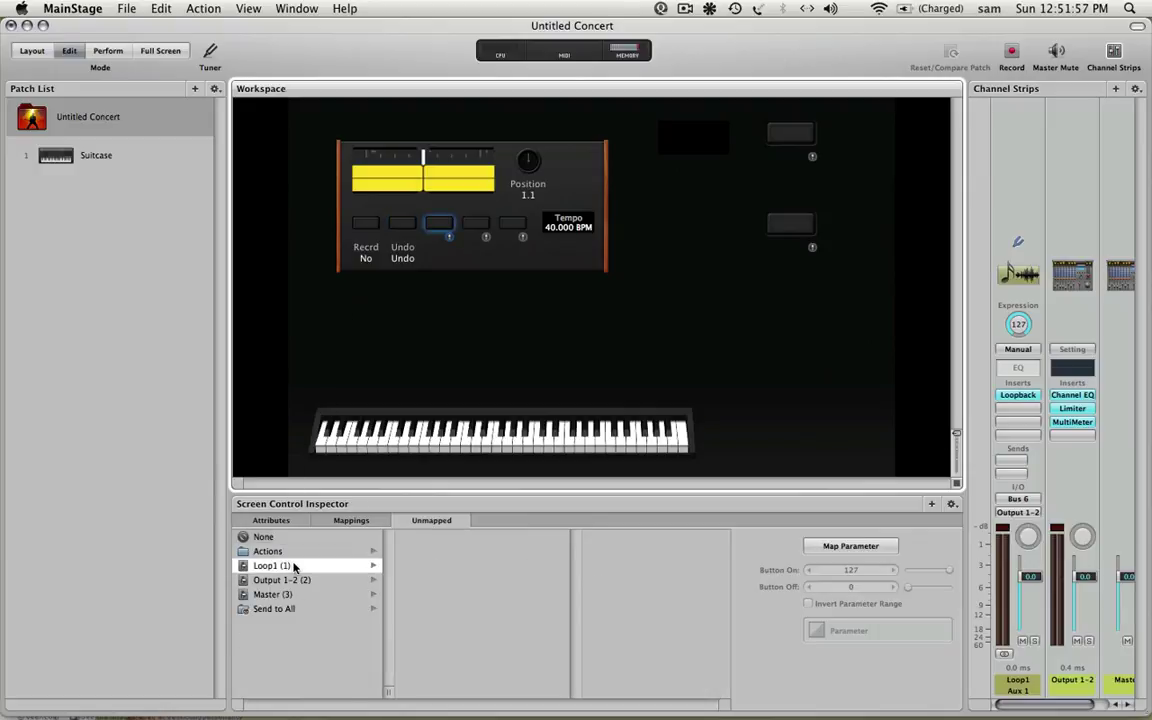
pyautogui.click(425, 637)
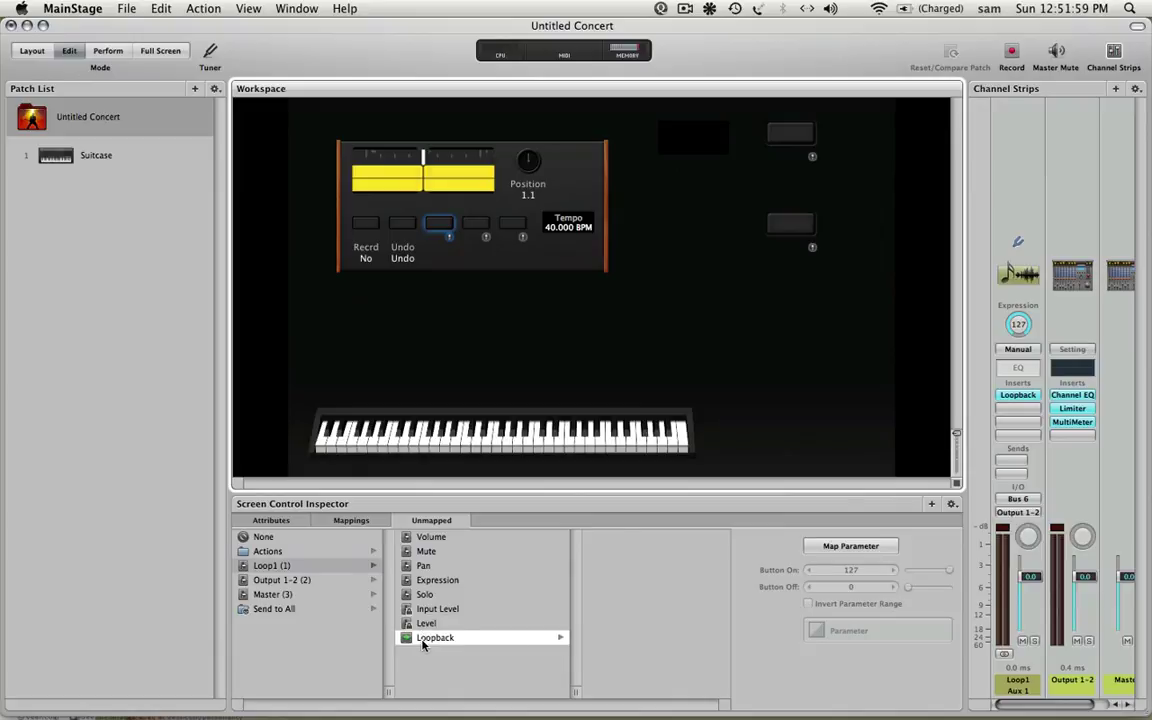
pyautogui.click(568, 623)
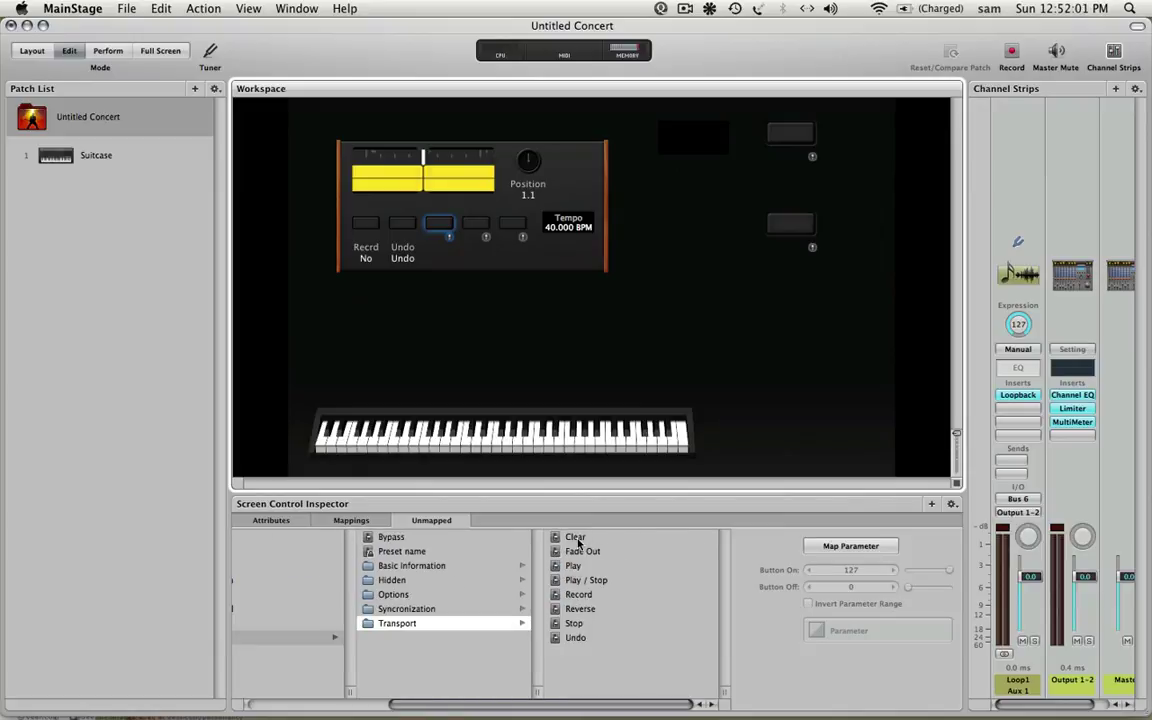
pyautogui.click(575, 537)
# - Map the fourth and fifth looper buttons to Play / Stop and Reverse
pyautogui.click(476, 222)
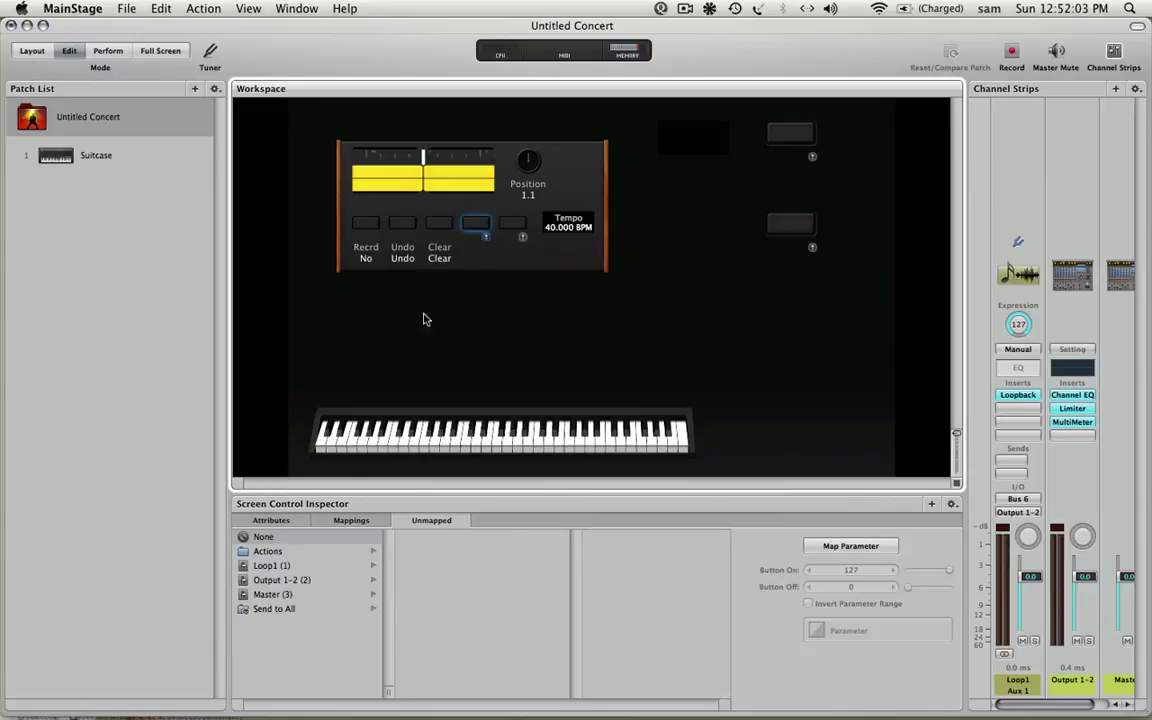
pyautogui.click(280, 567)
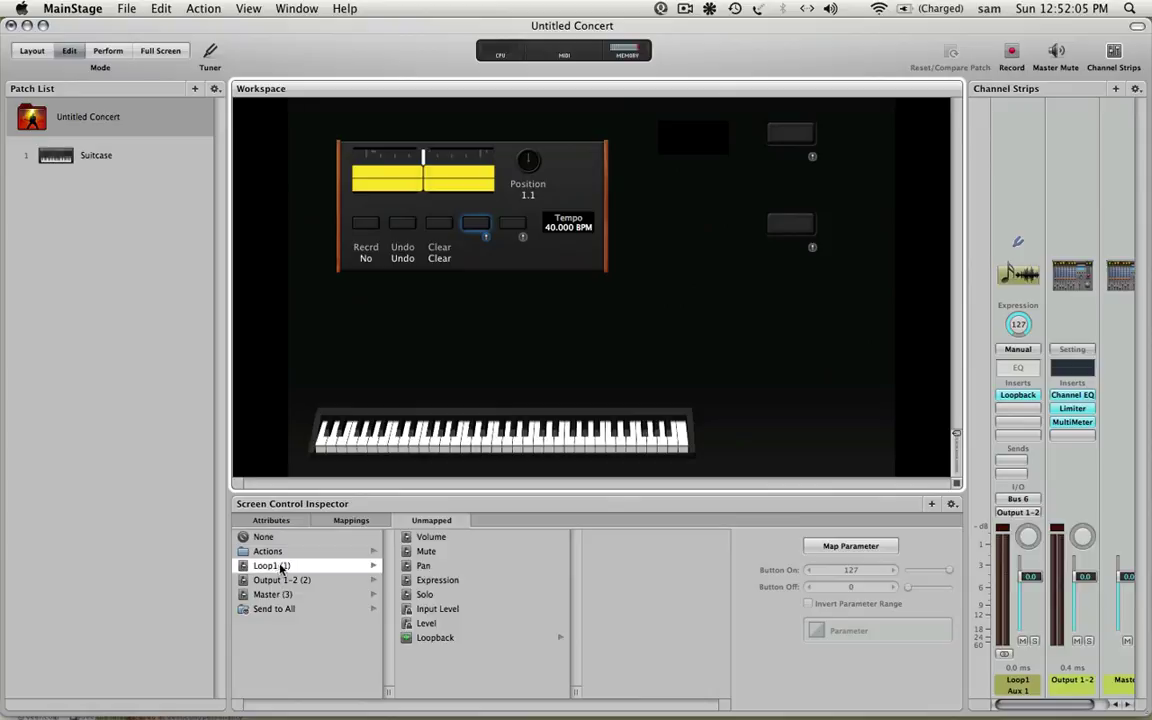
pyautogui.click(424, 635)
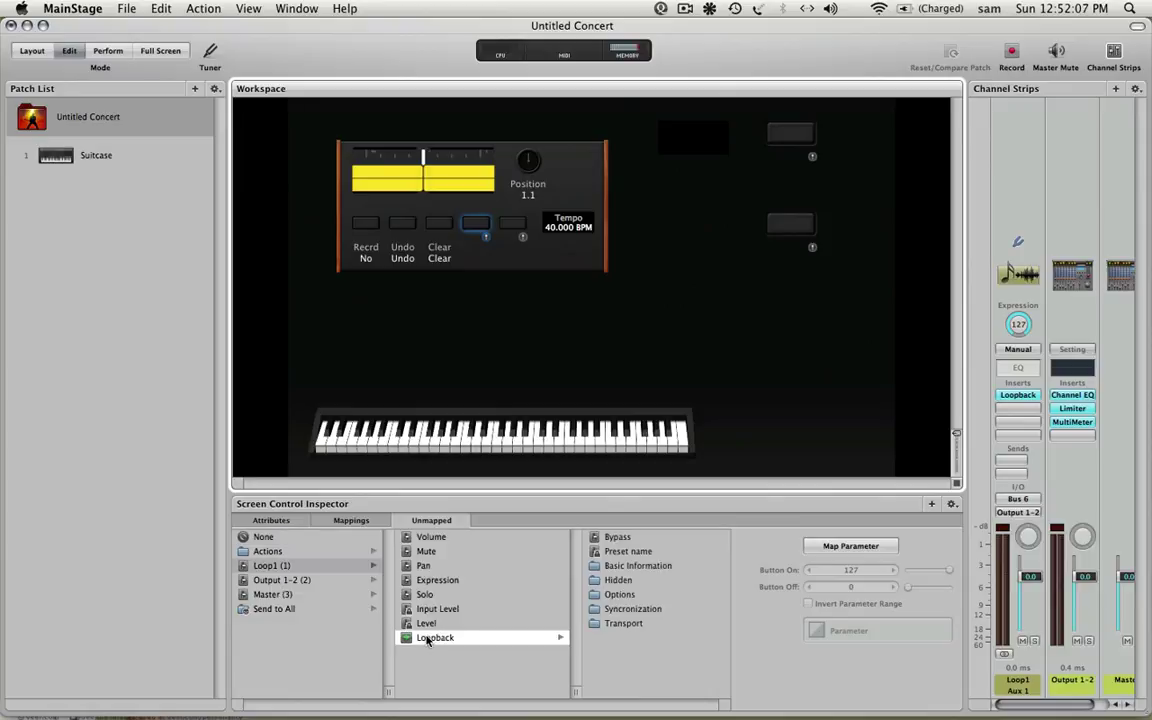
pyautogui.click(585, 622)
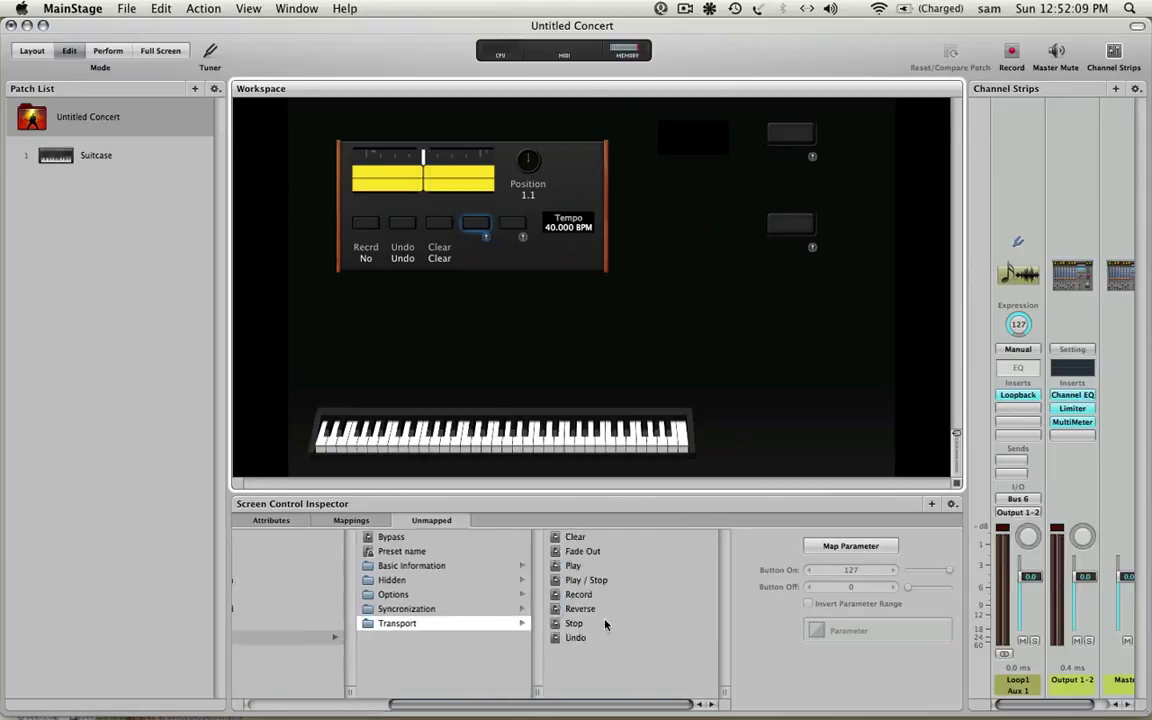
pyautogui.click(585, 583)
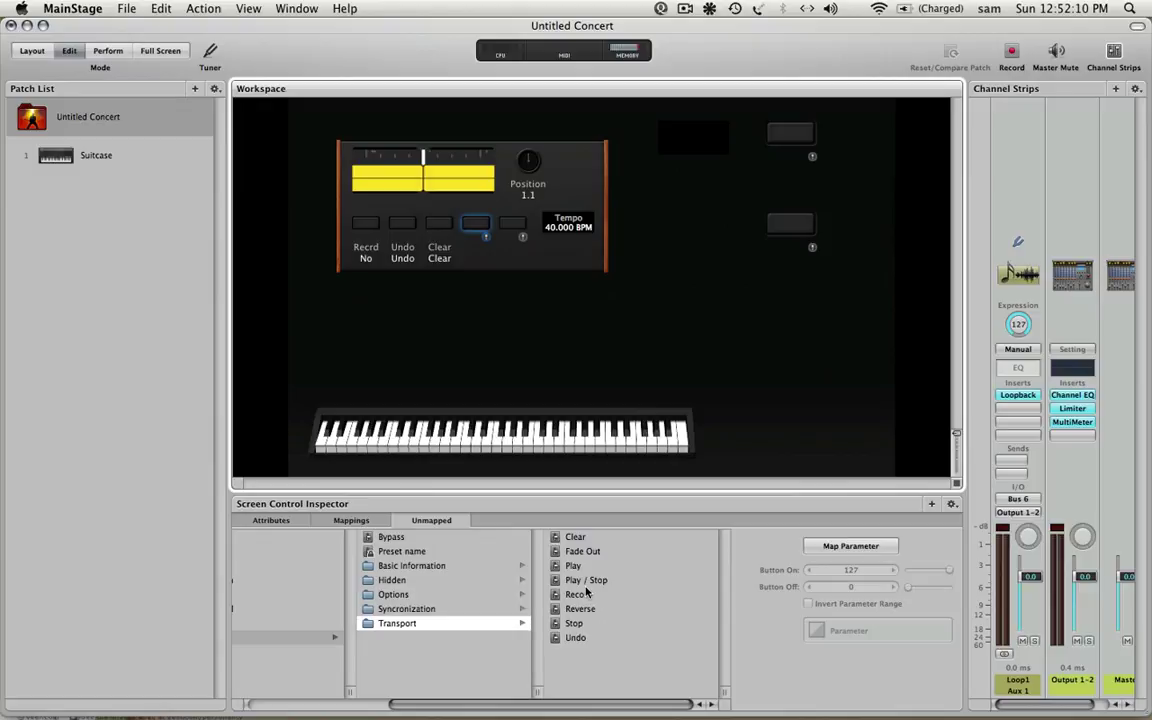
pyautogui.click(512, 224)
pyautogui.click(268, 565)
pyautogui.click(436, 637)
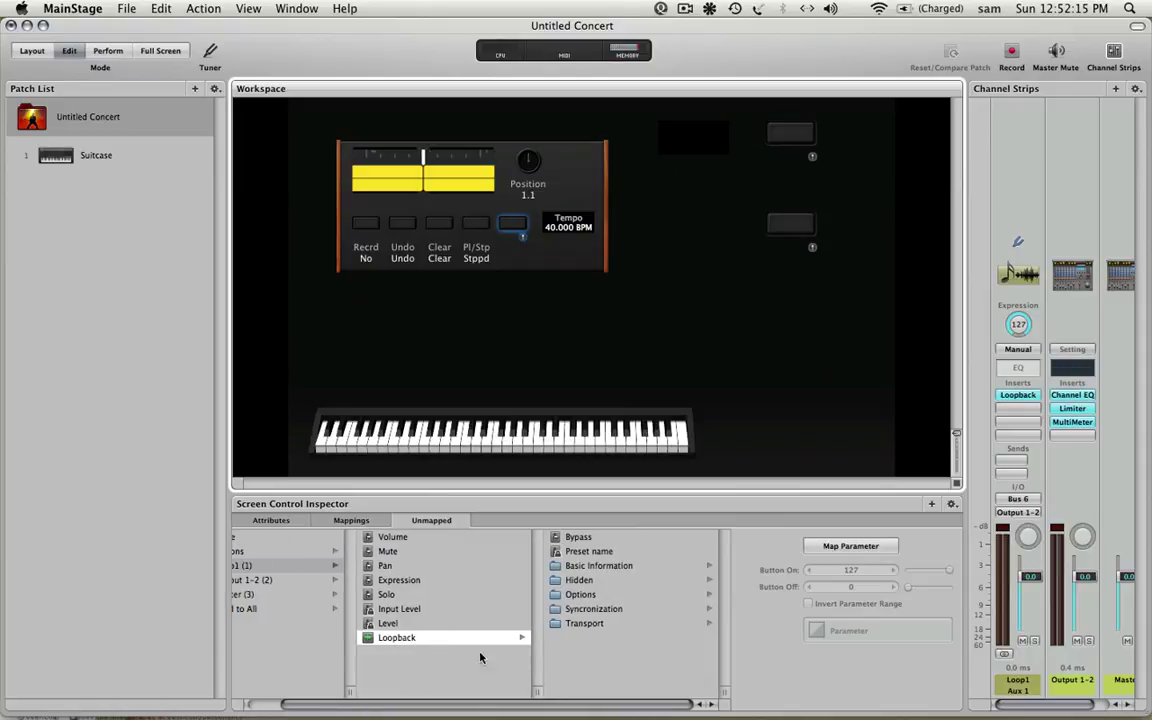
pyautogui.click(584, 623)
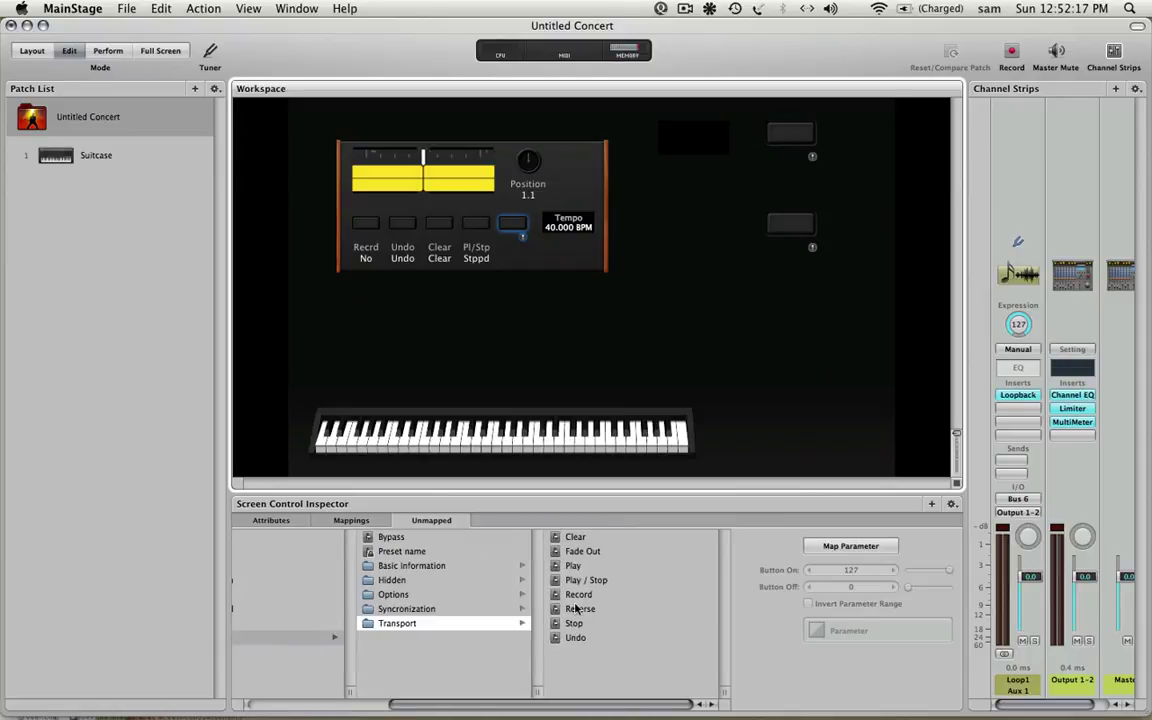
pyautogui.click(579, 609)
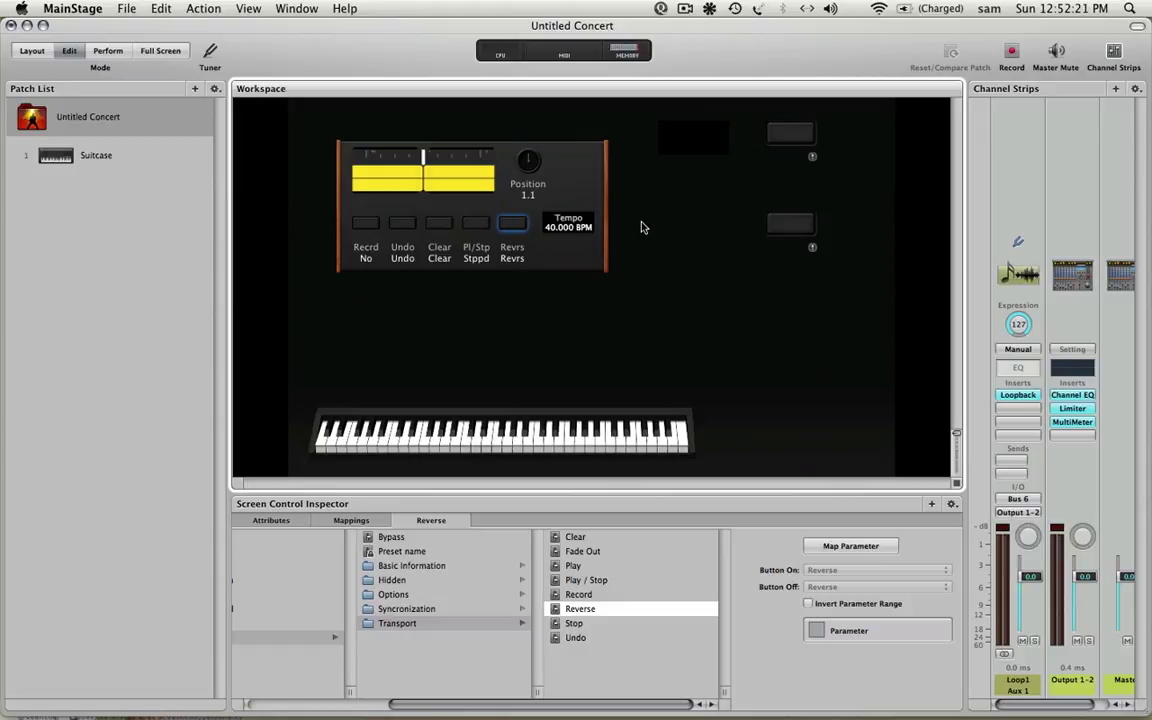
pyautogui.click(783, 142)
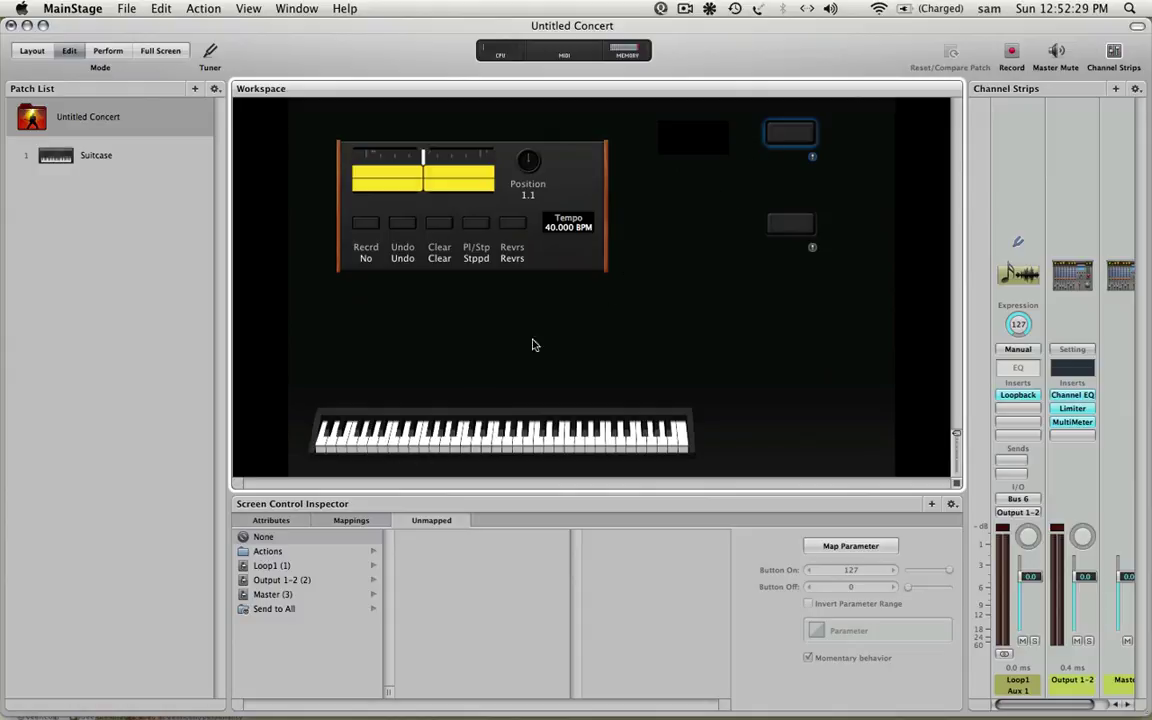
# - Map the upper right button to the Tap Tempo action
pyautogui.click(268, 551)
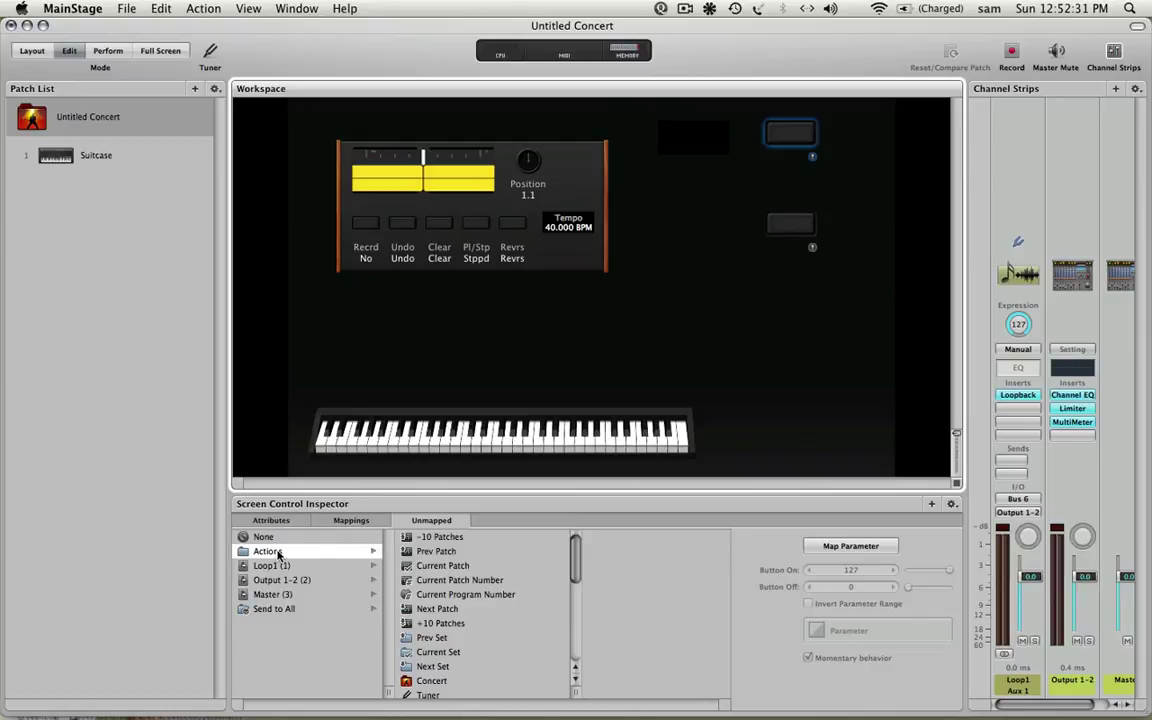
pyautogui.moveTo(576, 567); pyautogui.dragTo(560, 617)
pyautogui.click(428, 584)
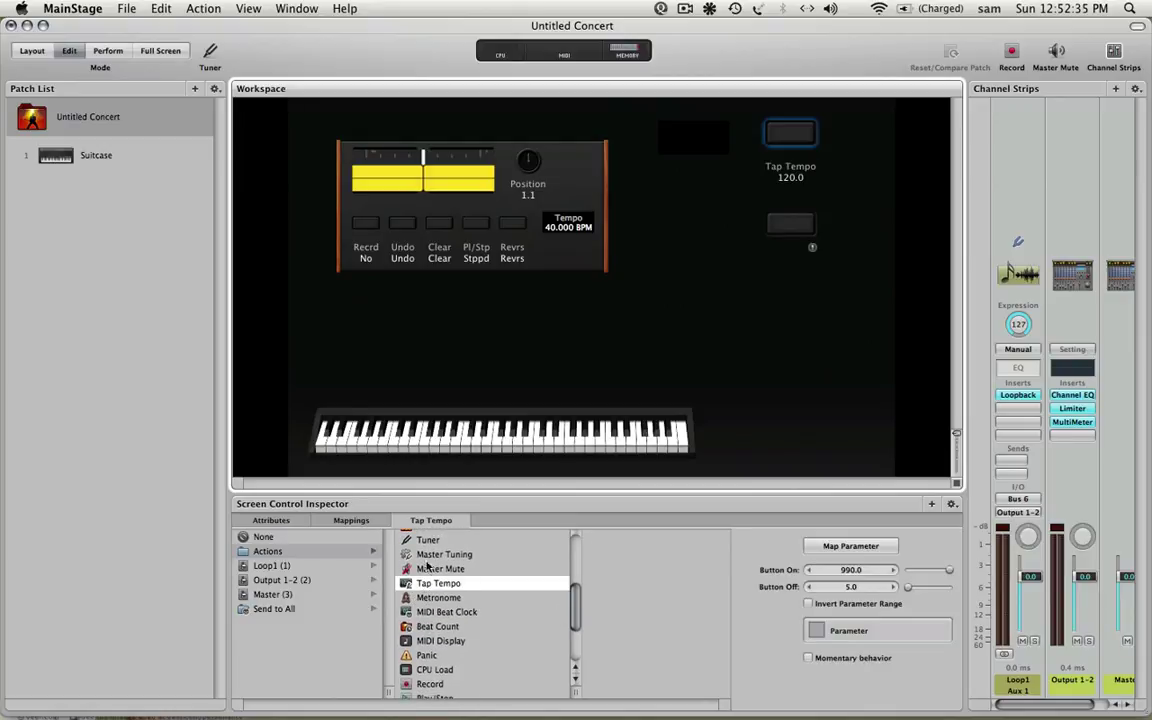
# - Map the lower right button to the Metronome action
pyautogui.click(775, 223)
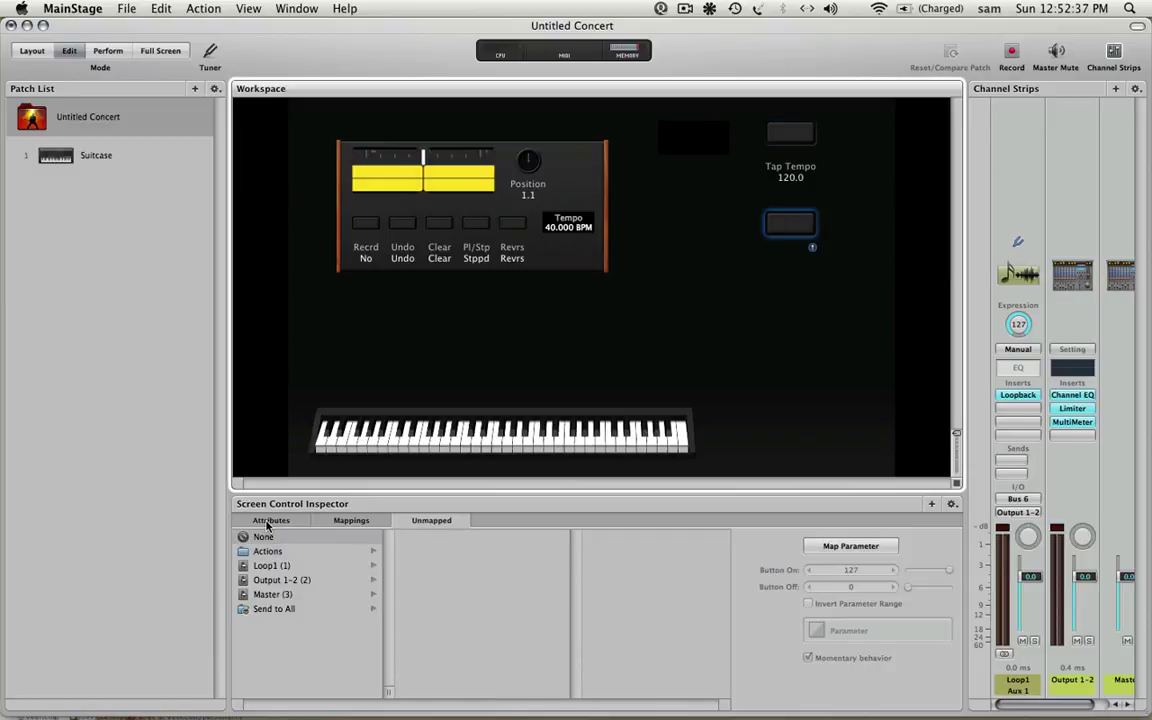
pyautogui.click(296, 552)
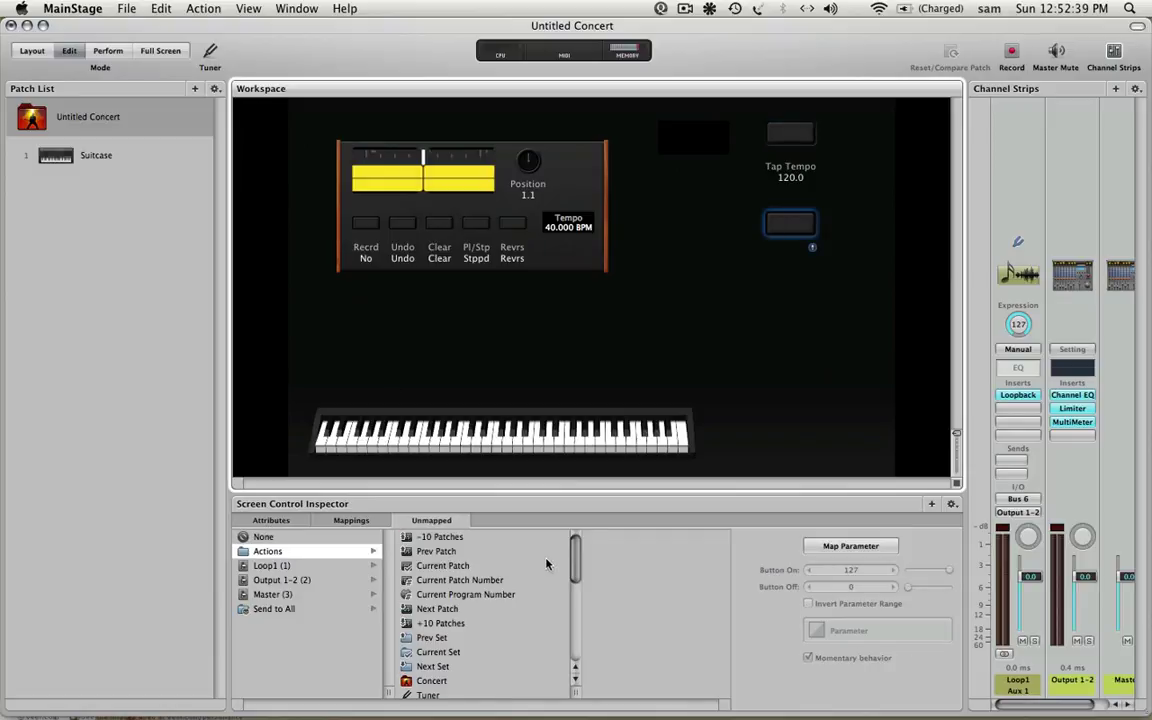
pyautogui.scroll(-5, 575, 584)
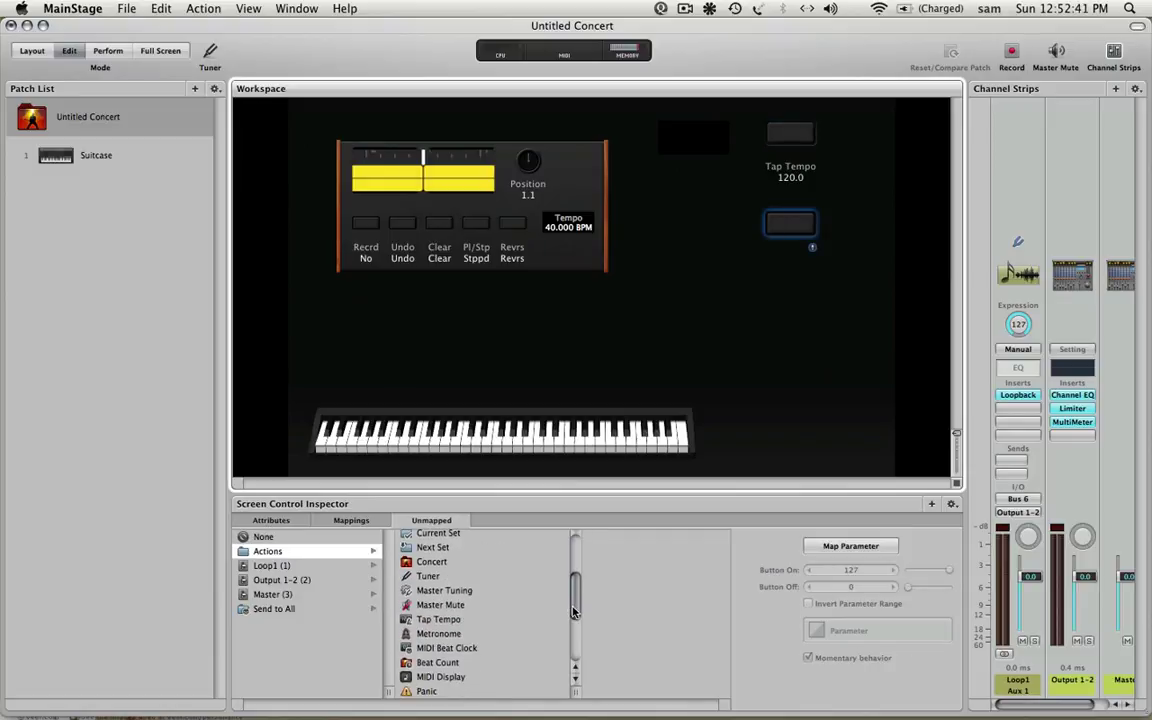
pyautogui.click(438, 628)
pyautogui.click(730, 352)
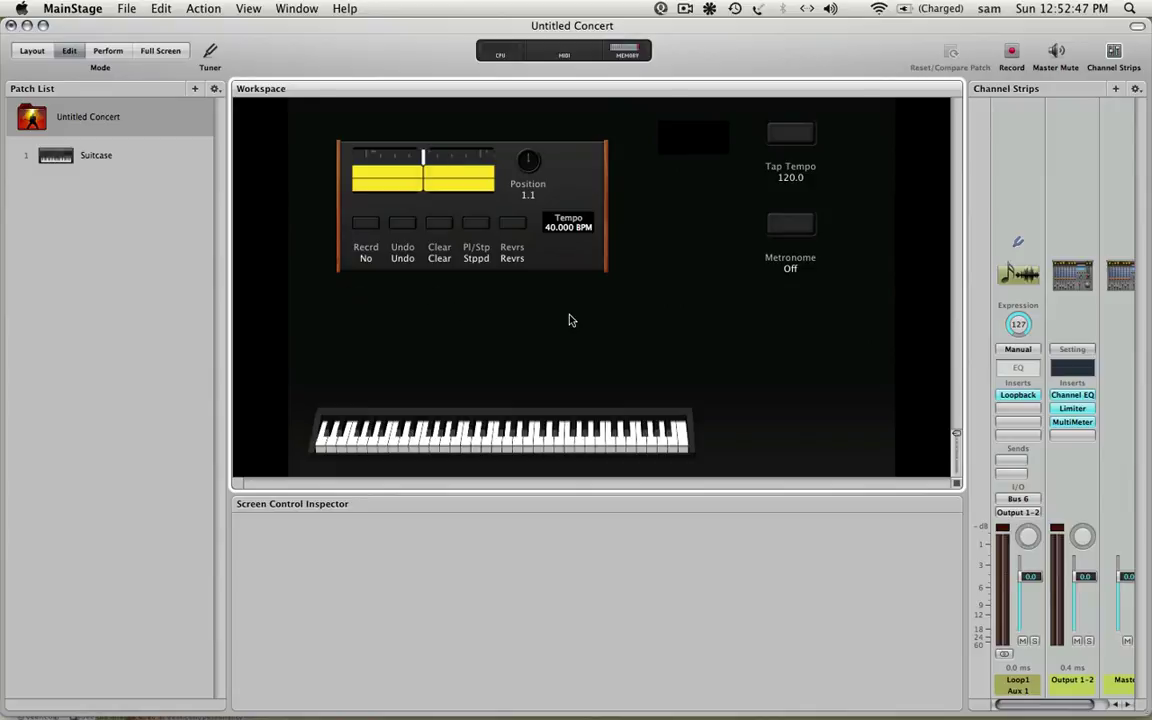
# - In the Suitcase patch, set the piano's Bus 1 and Bus 2 sends to No Send
pyautogui.click(72, 153)
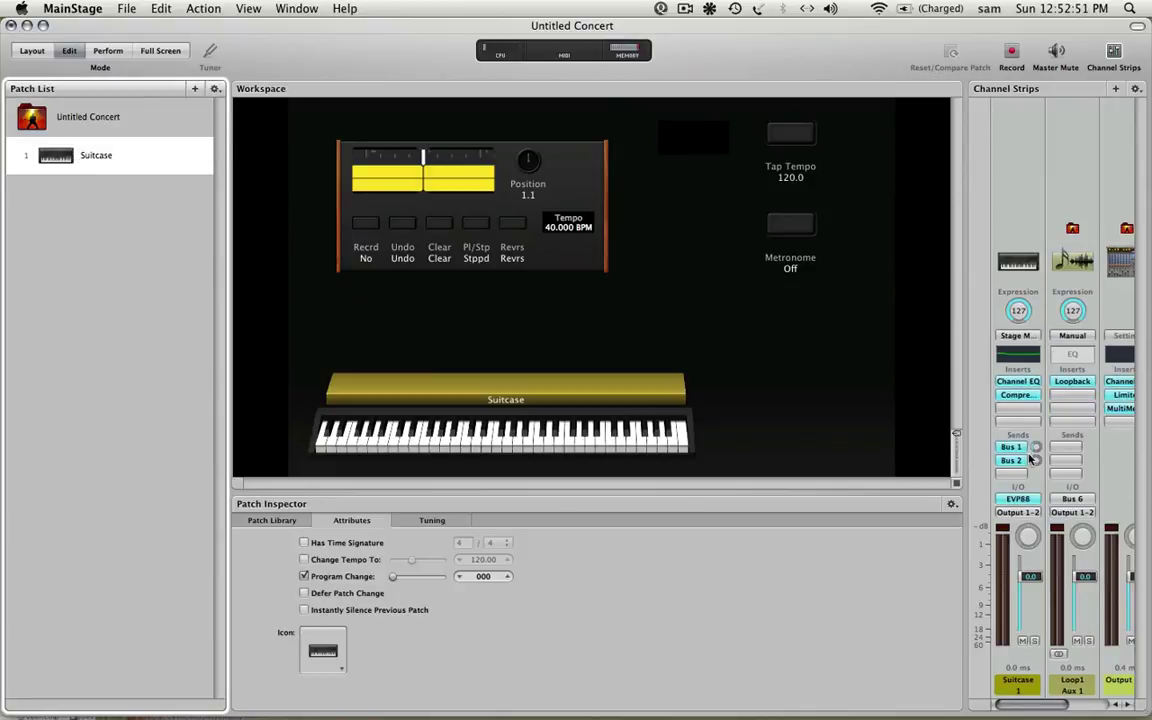
pyautogui.click(1009, 455)
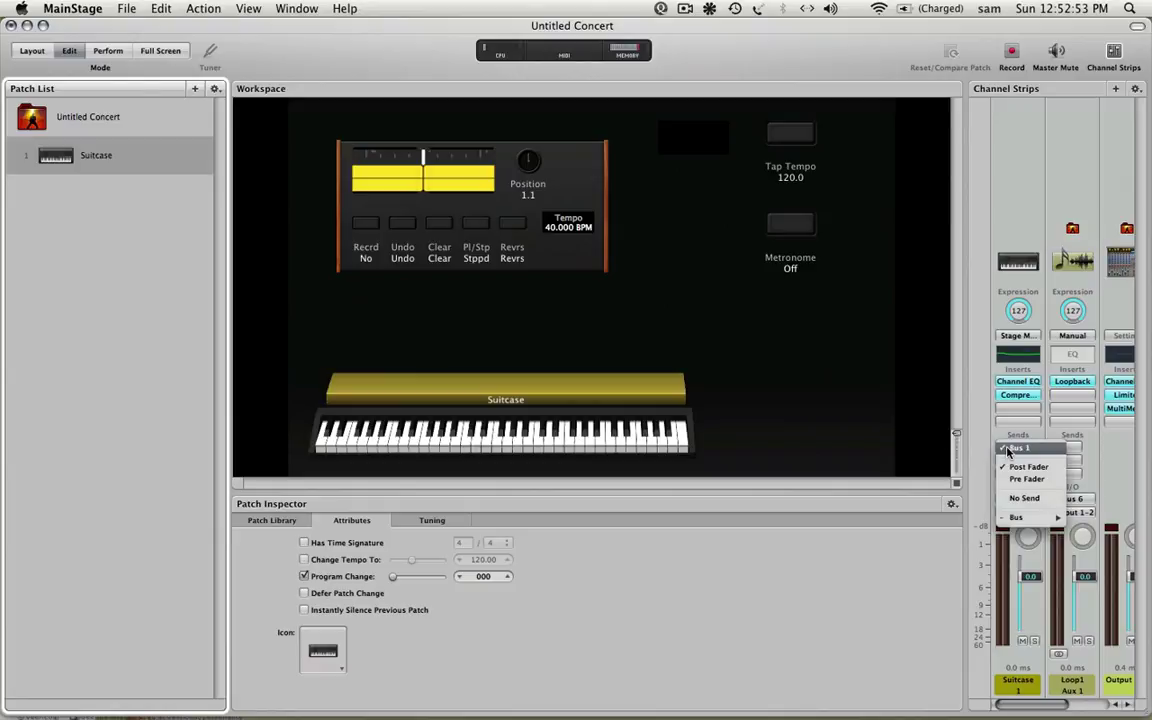
pyautogui.click(1015, 452)
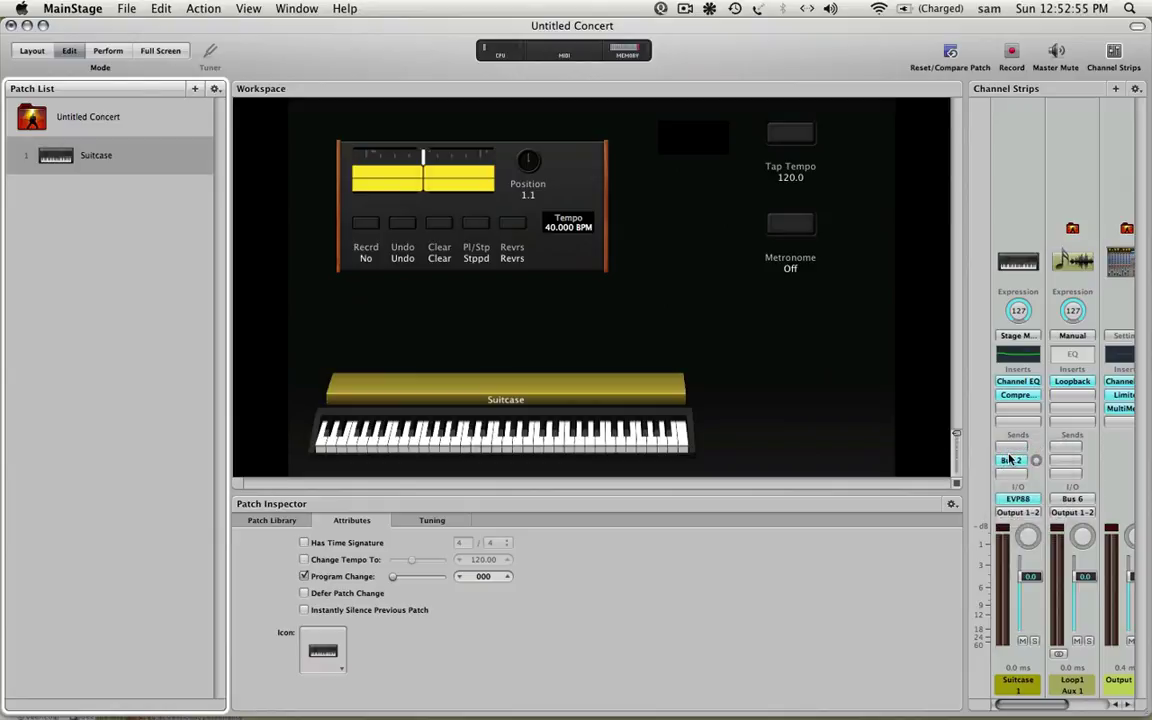
pyautogui.click(1013, 459)
pyautogui.click(1010, 512)
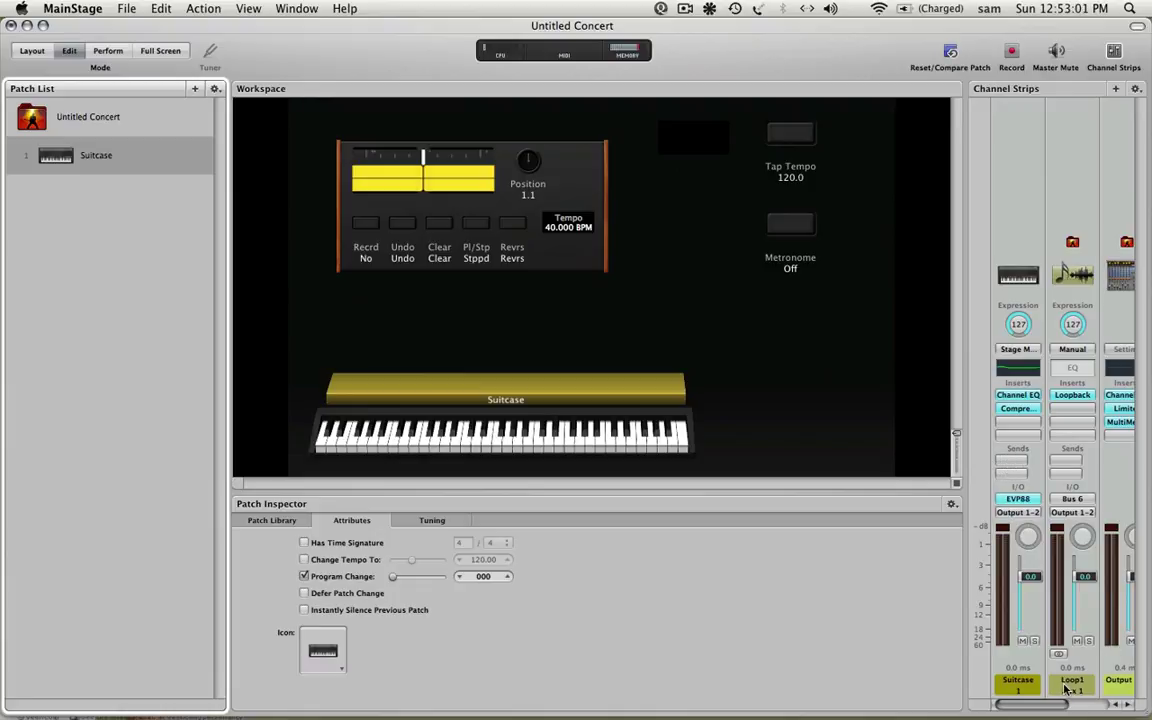
# - Send the piano to Bus 6 (Loop1) and widen the Channel Strips pane
pyautogui.click(1012, 463)
pyautogui.moveTo(1024, 514)
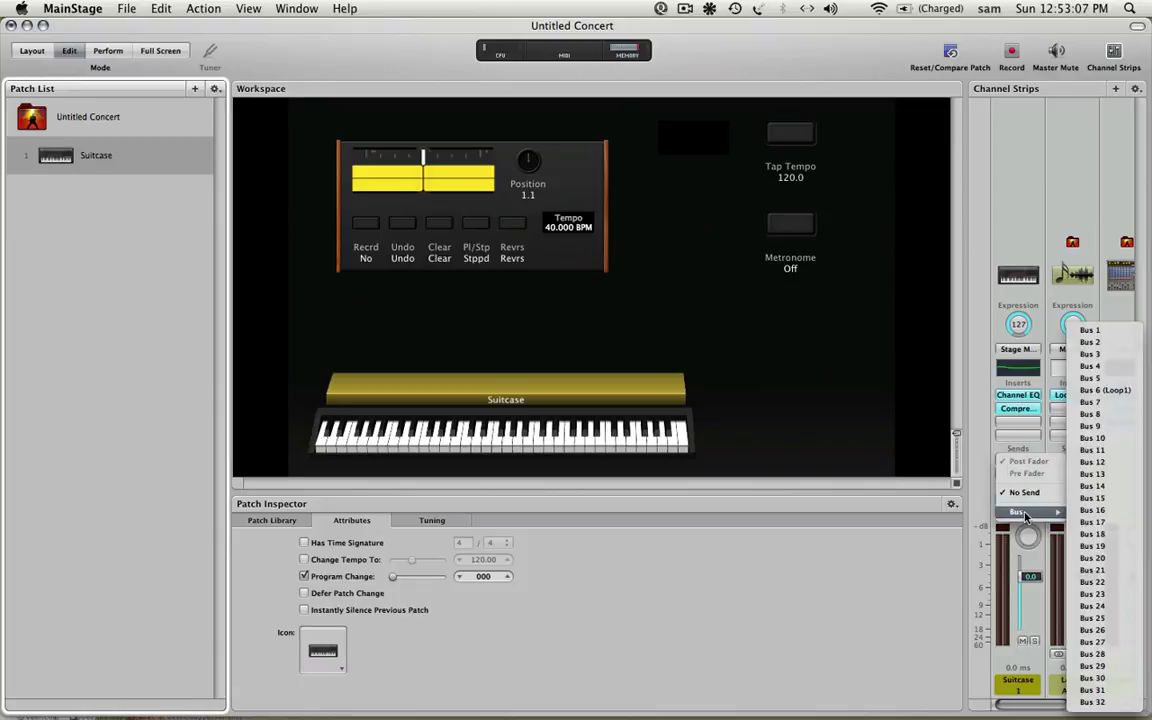
pyautogui.click(1082, 391)
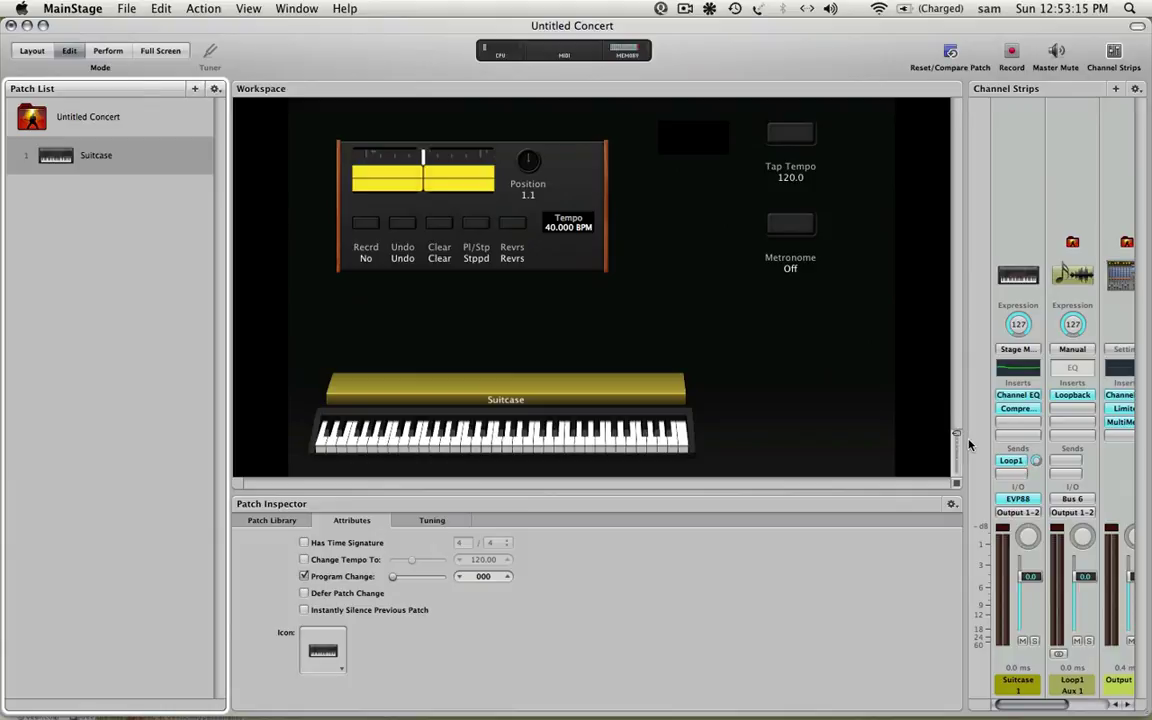
pyautogui.moveTo(968, 444); pyautogui.dragTo(867, 432)
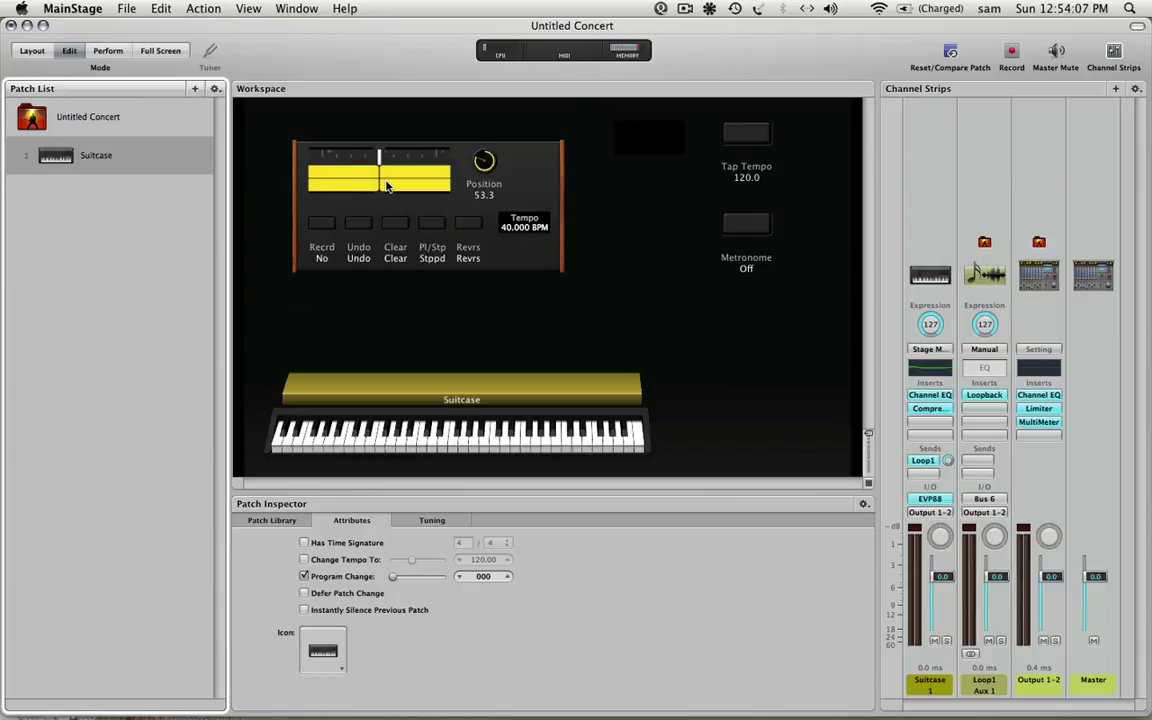
# - Select the looper's Position knob on the panel
pyautogui.click(483, 162)
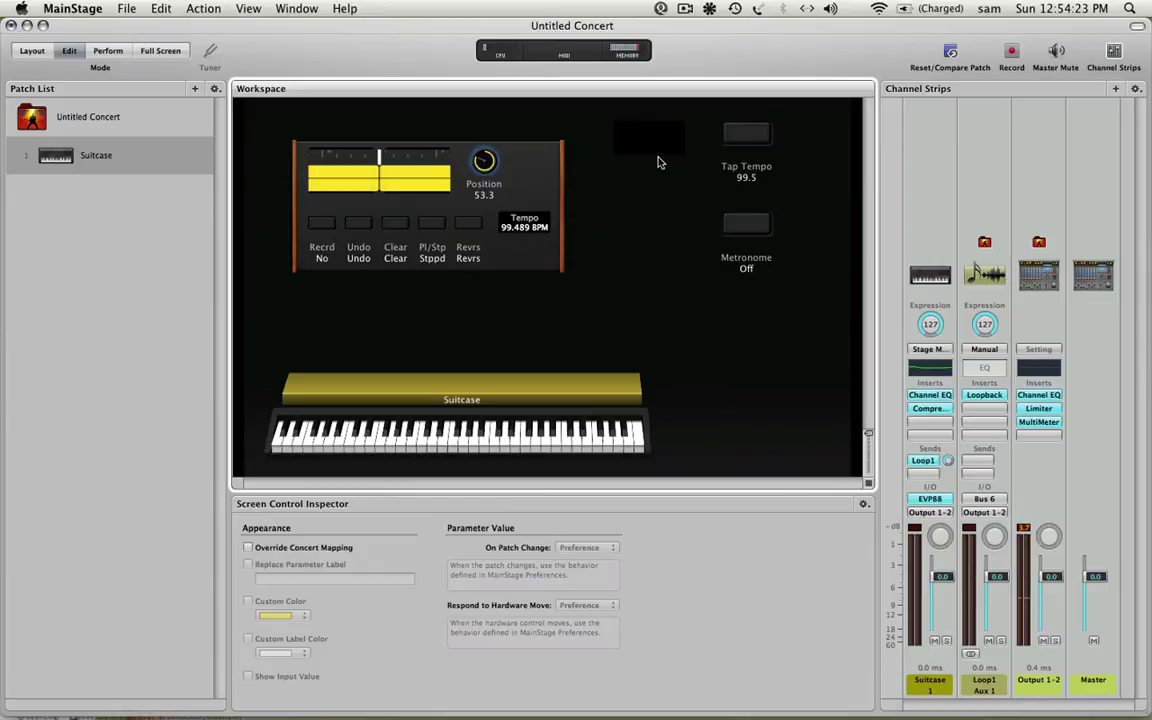
# - Map the empty dark display to the Beat Count action, then stop playback with the space bar
pyautogui.click(621, 179)
pyautogui.click(637, 138)
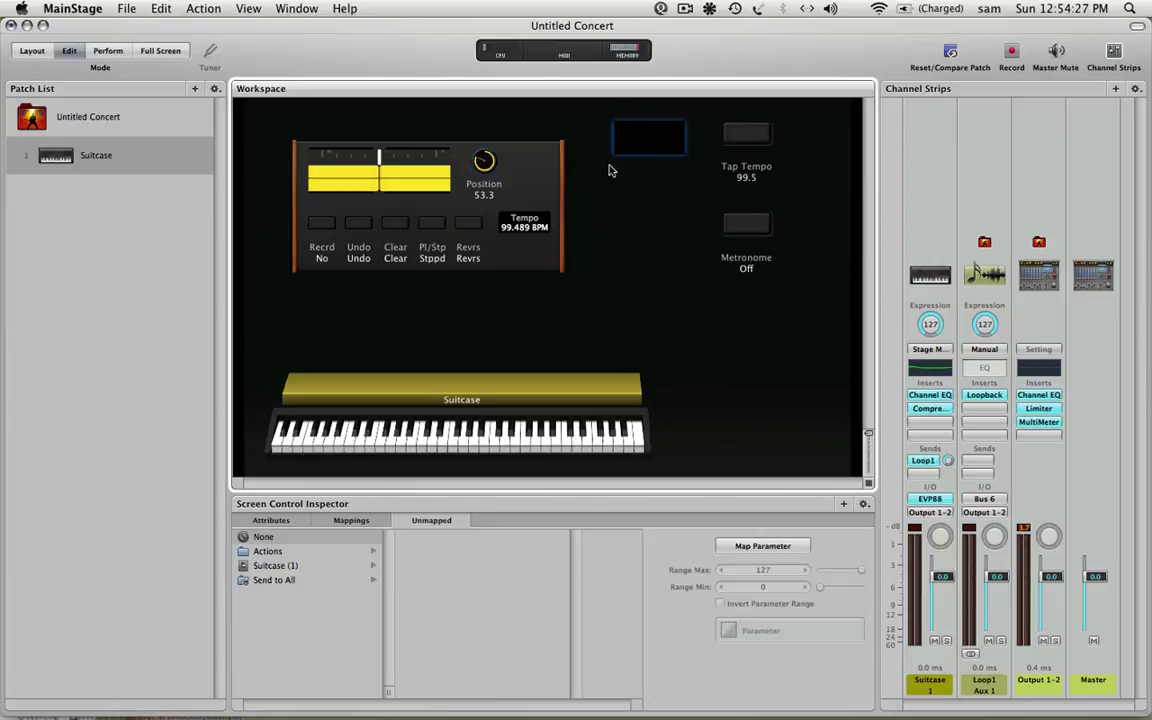
pyautogui.click(296, 553)
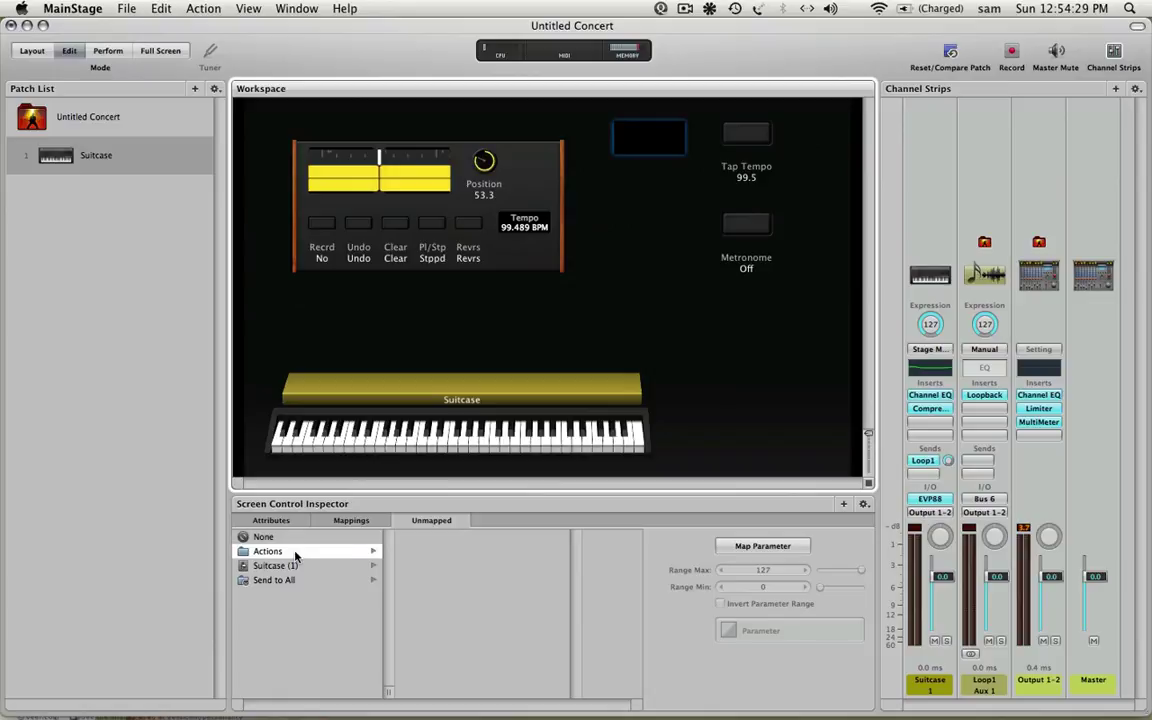
pyautogui.moveTo(580, 548); pyautogui.dragTo(575, 601)
pyautogui.click(440, 607)
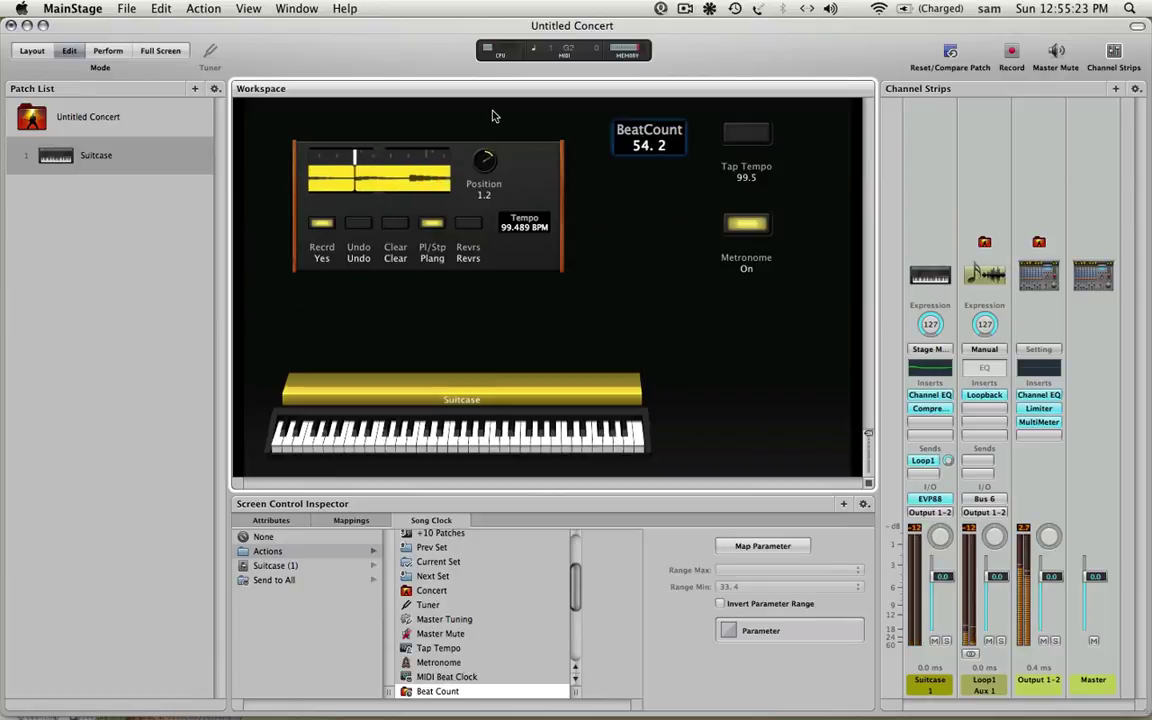
pyautogui.press('space')
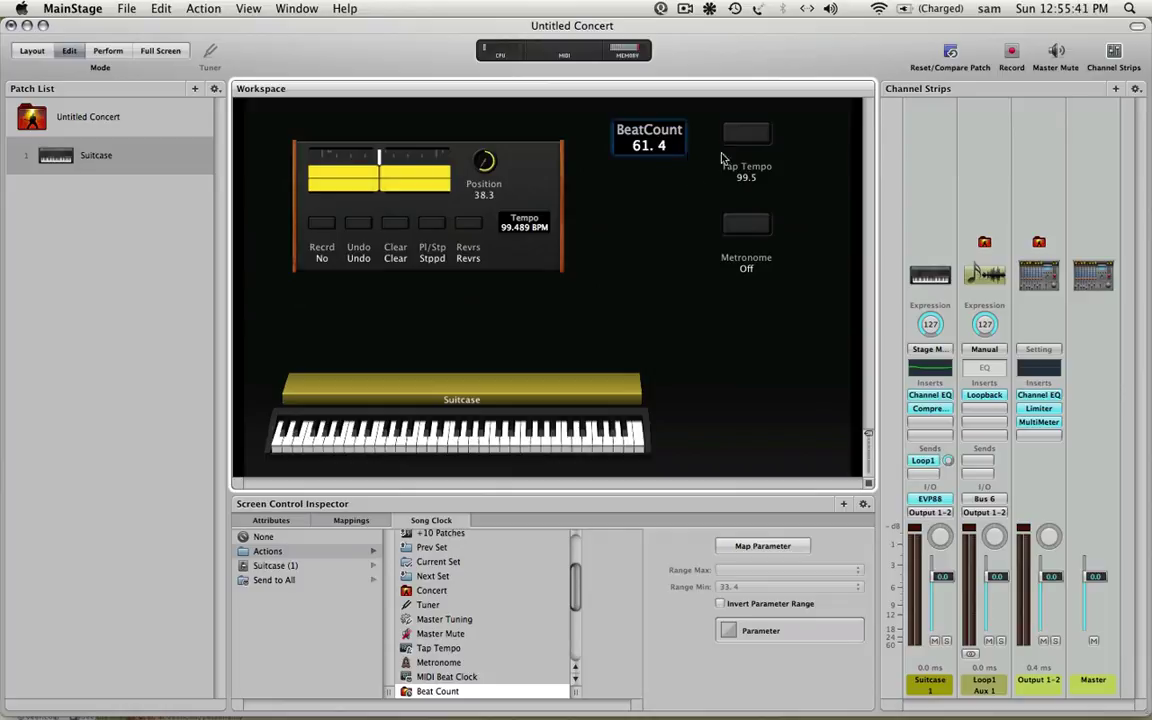
# - Add a concert-level Software Instrument channel strip with MIDI Input set to None
pyautogui.click(127, 116)
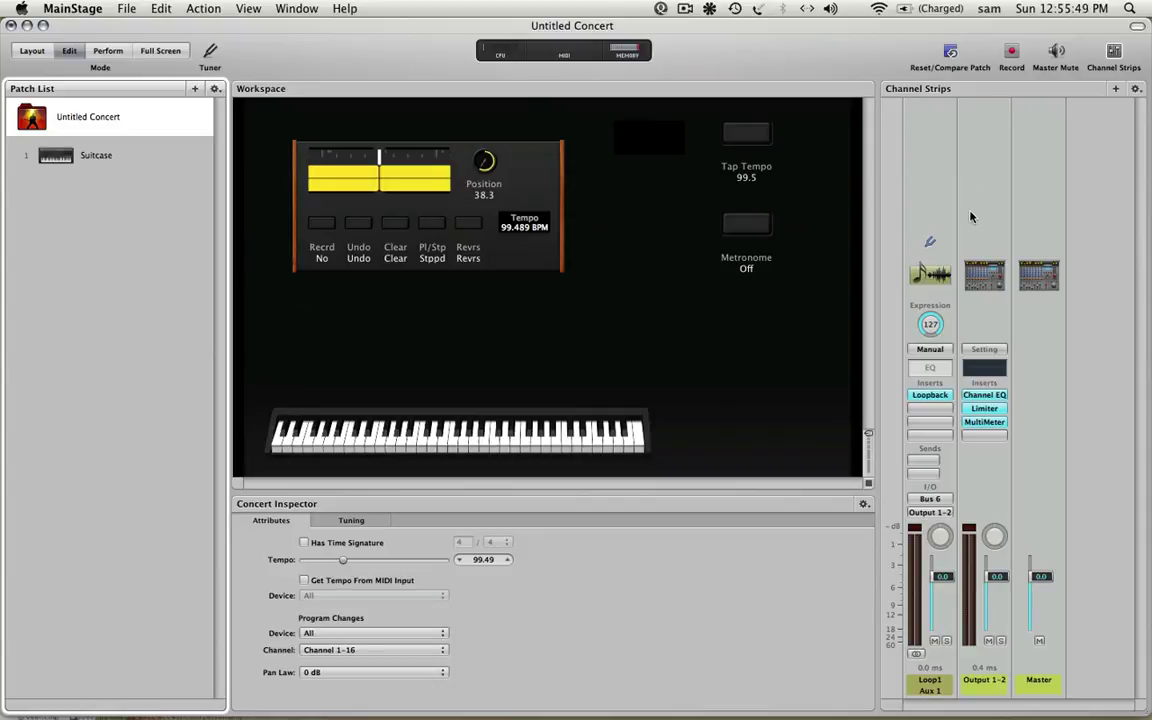
pyautogui.click(1116, 92)
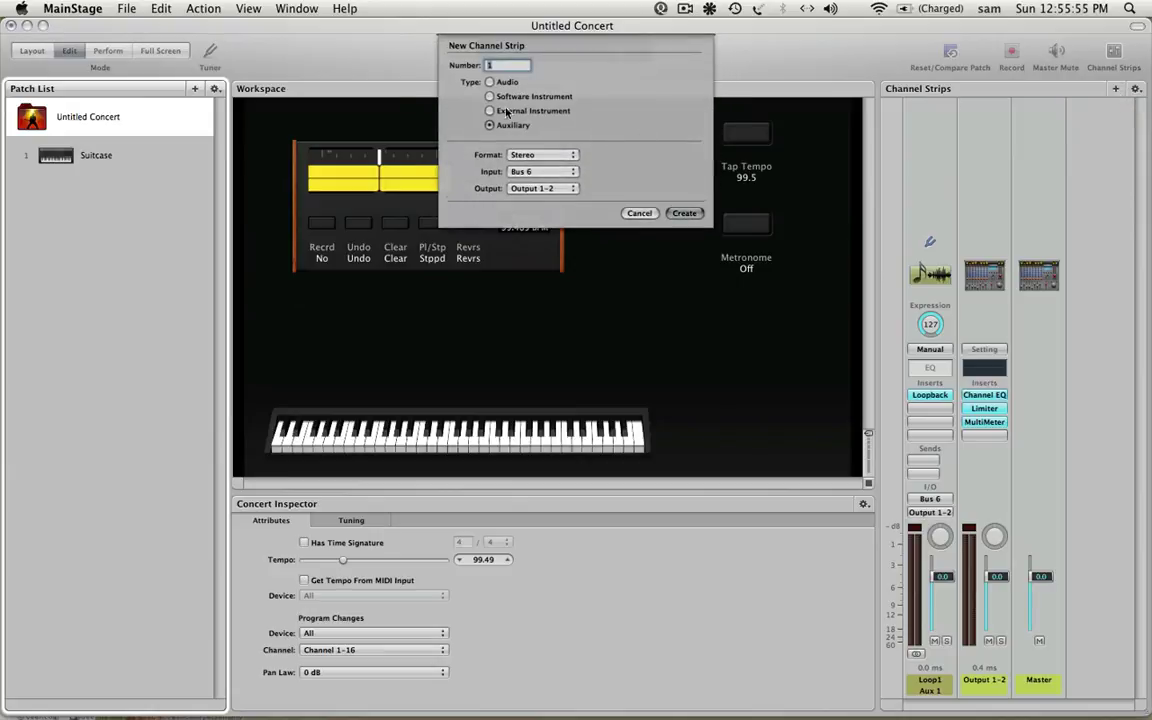
pyautogui.click(510, 97)
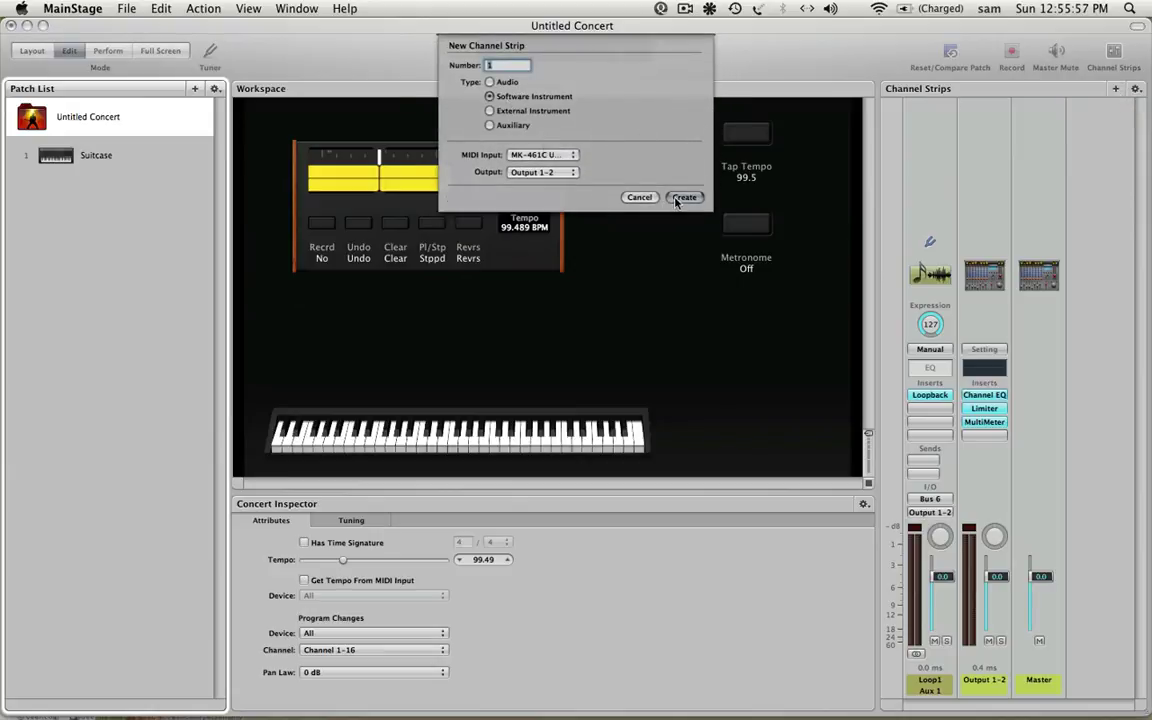
pyautogui.click(515, 155)
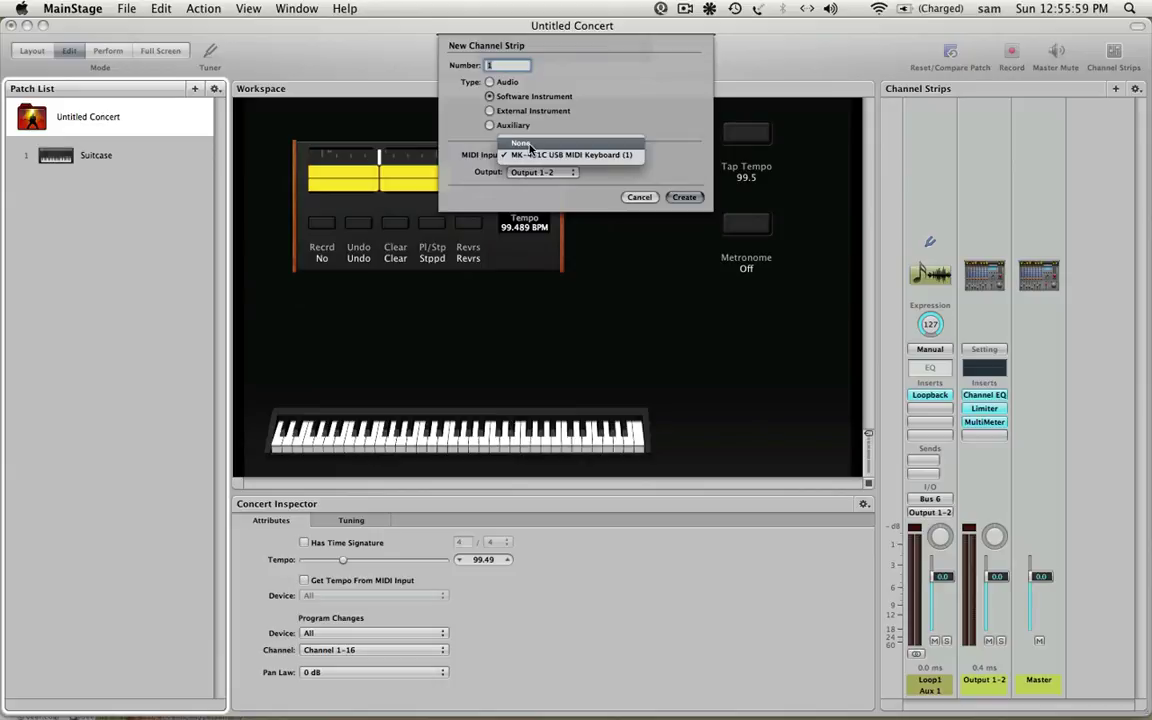
pyautogui.click(495, 138)
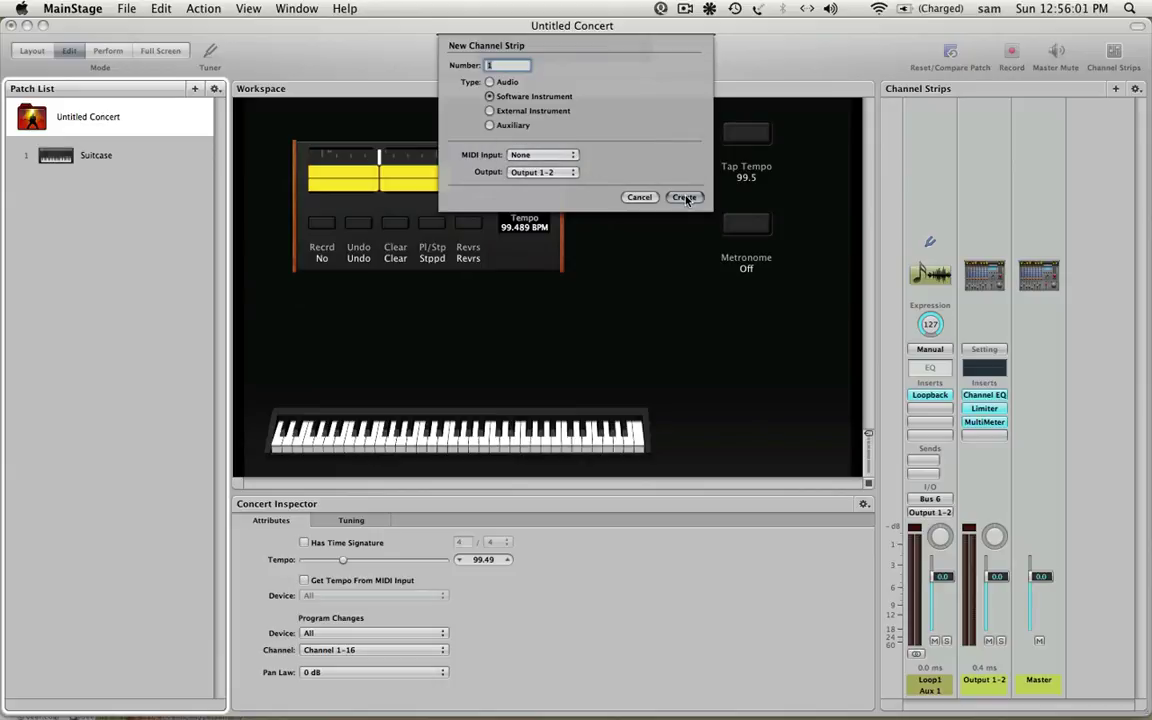
pyautogui.click(685, 198)
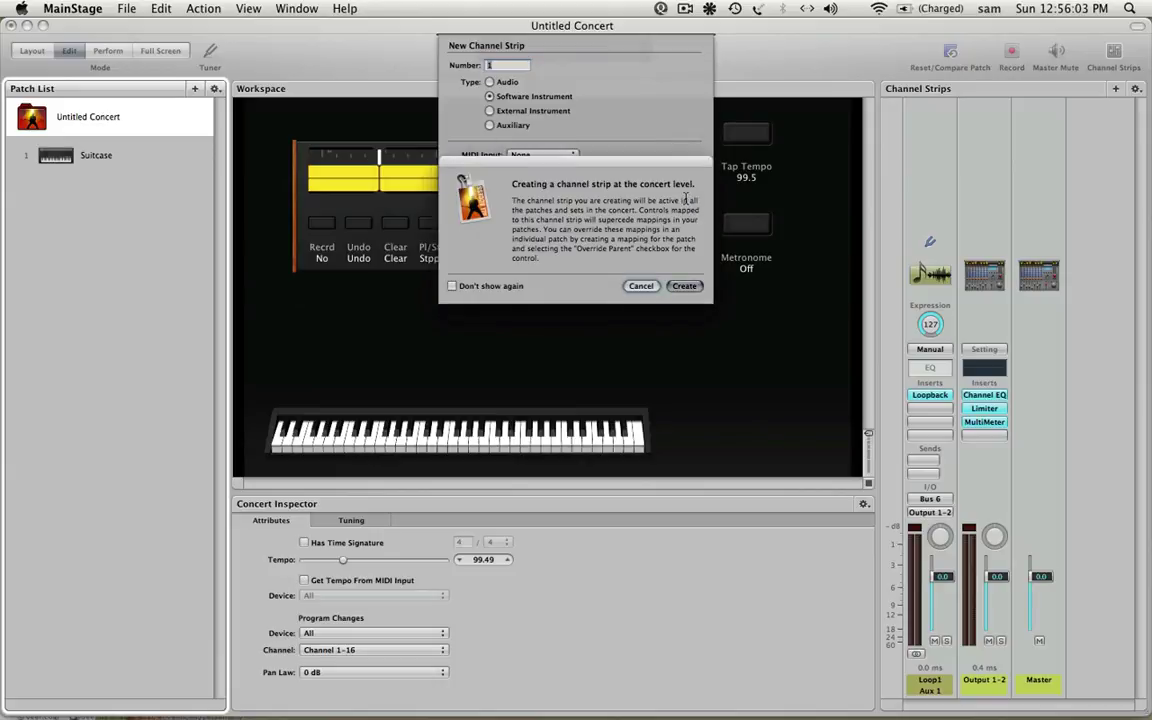
pyautogui.click(685, 286)
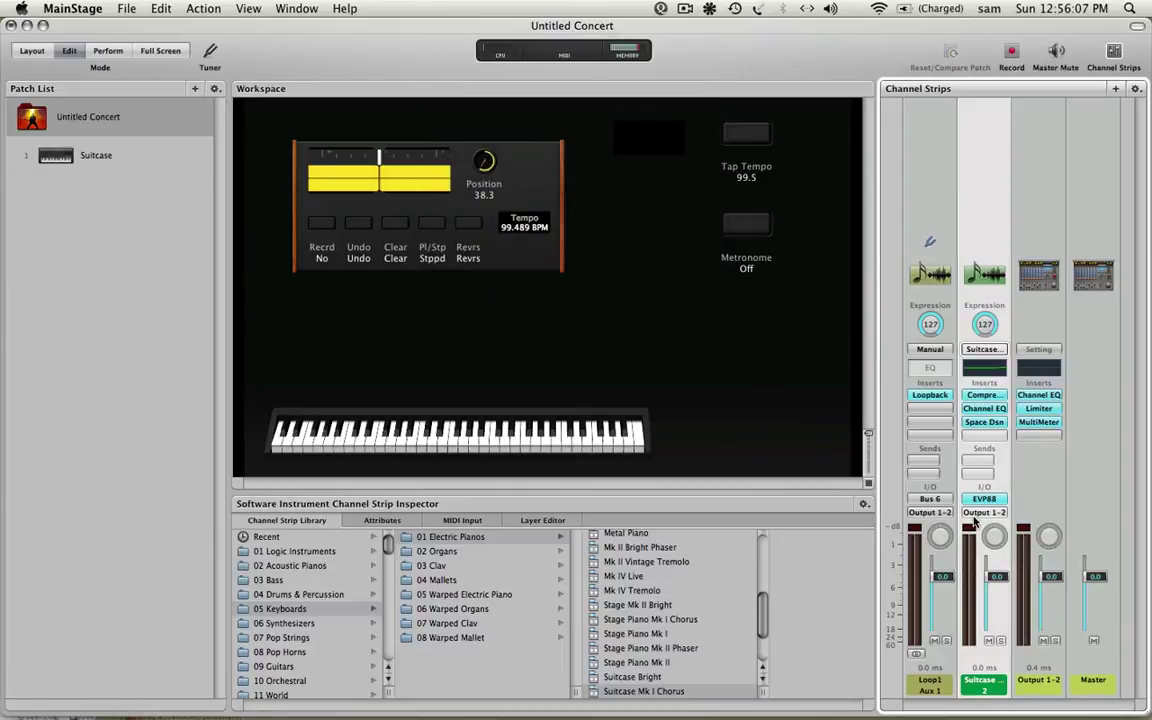
# - Replace the EVP88 with Ultrabeat (Drum Synth) in stereo and reposition its window
pyautogui.click(984, 498)
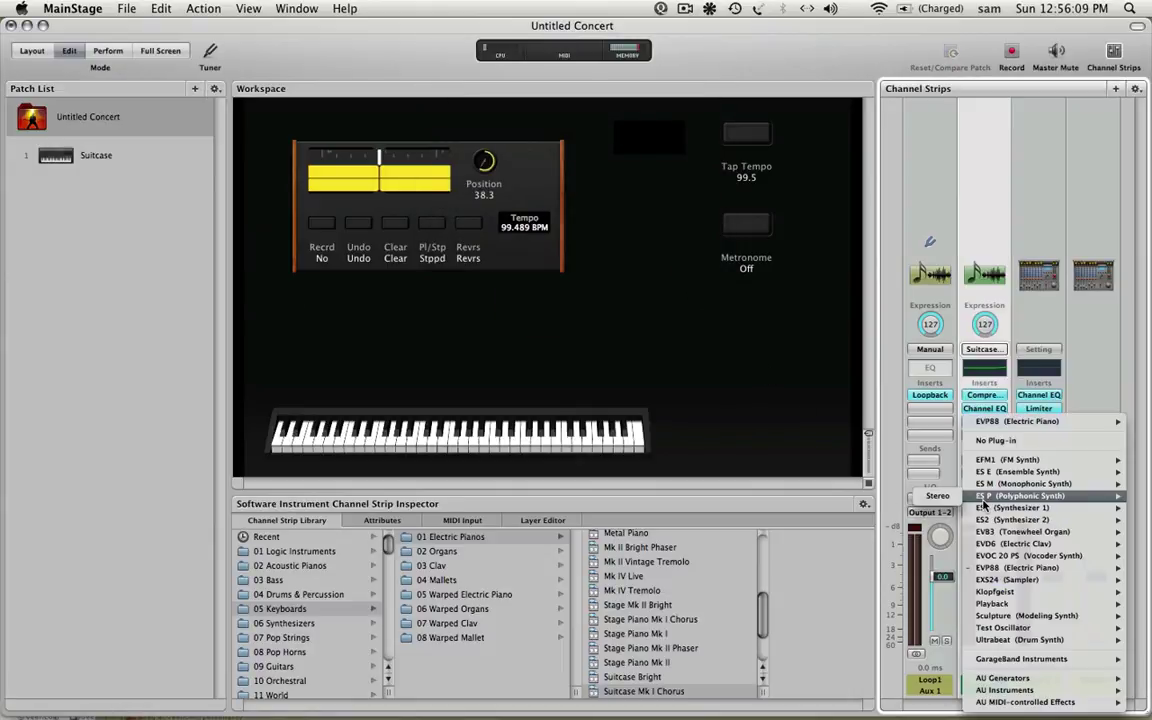
pyautogui.moveTo(1020, 639)
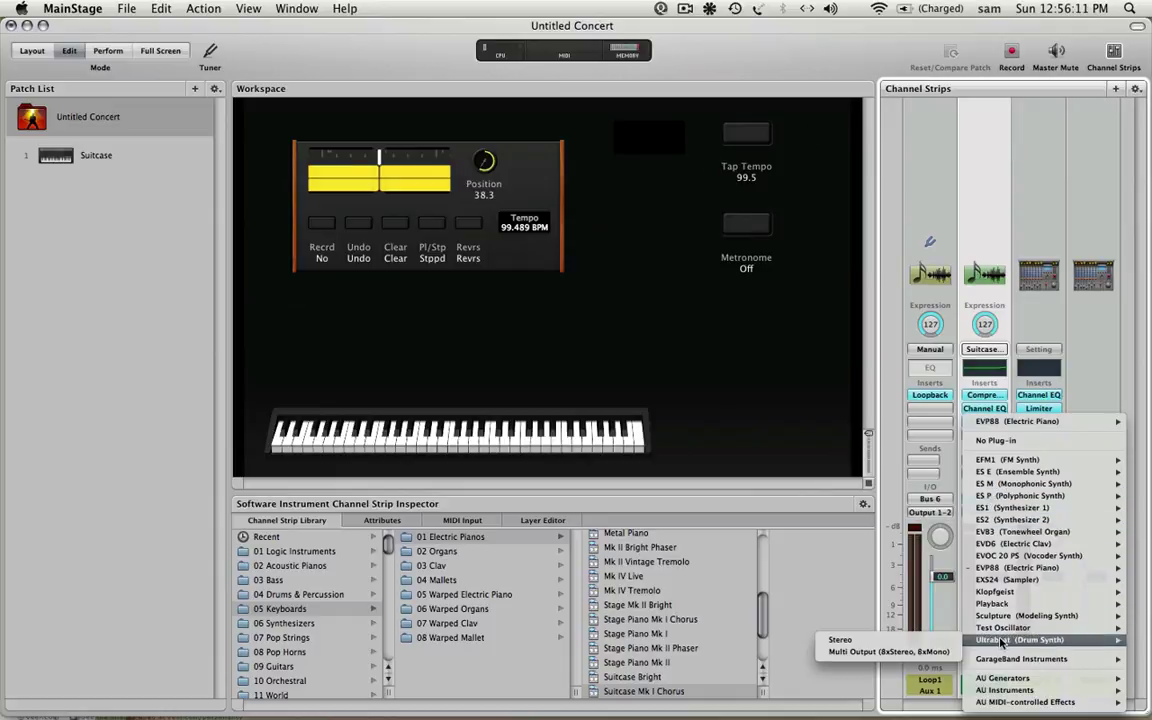
pyautogui.click(850, 640)
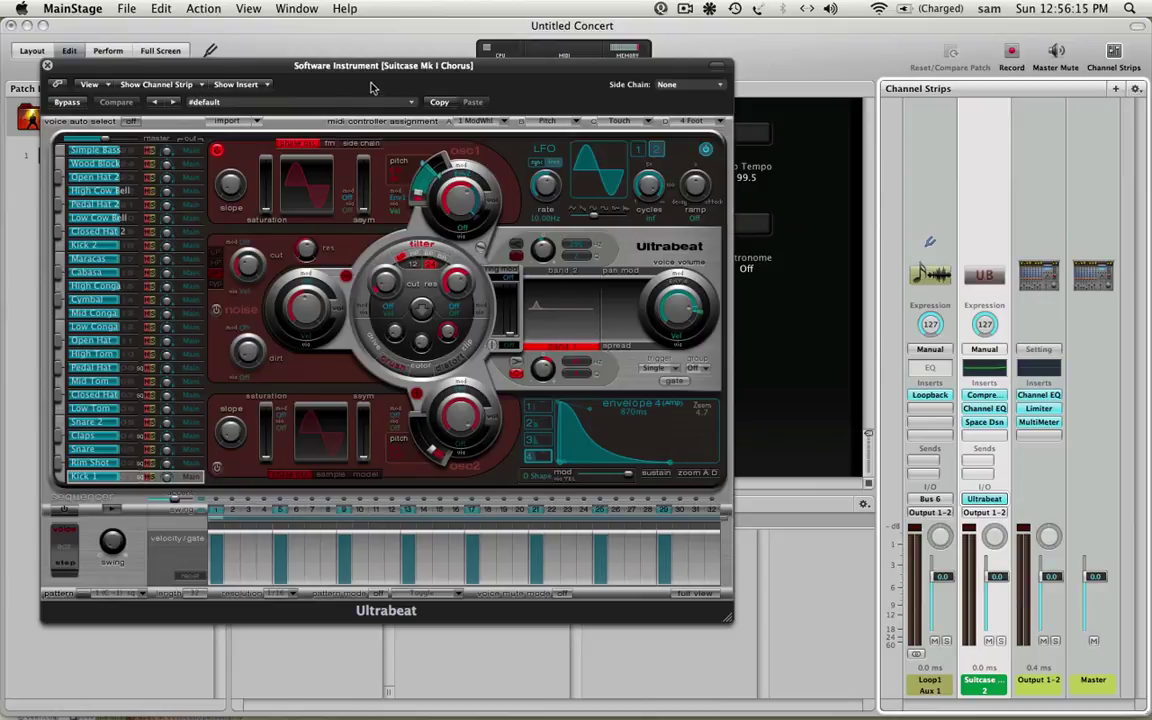
pyautogui.moveTo(352, 69); pyautogui.dragTo(608, 35)
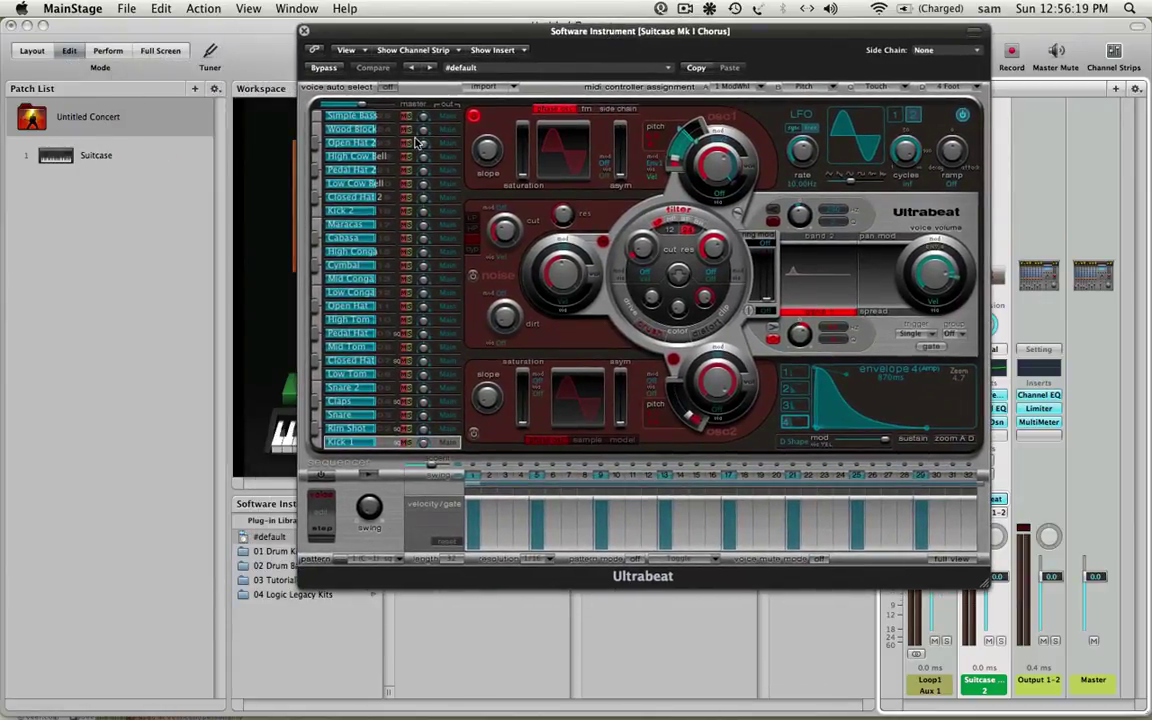
pyautogui.moveTo(450, 35); pyautogui.dragTo(398, 189)
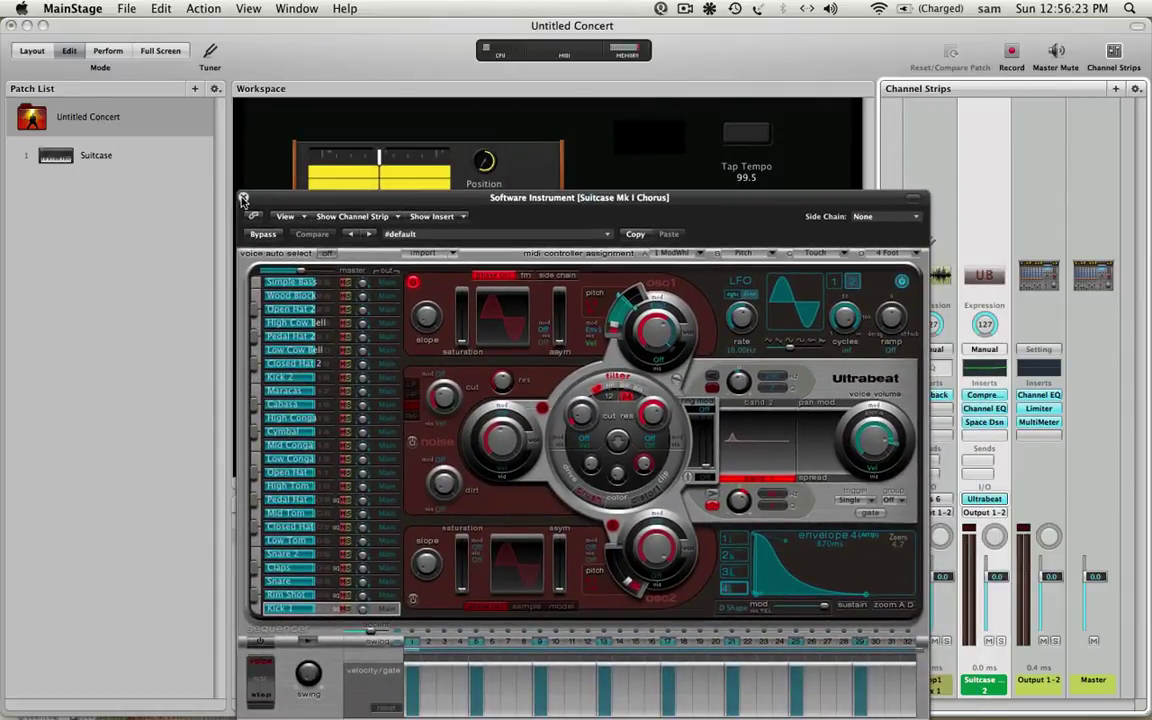
# - Start and stop Ultrabeat's step sequencer as a test, adjusting the window position
pyautogui.click(125, 155)
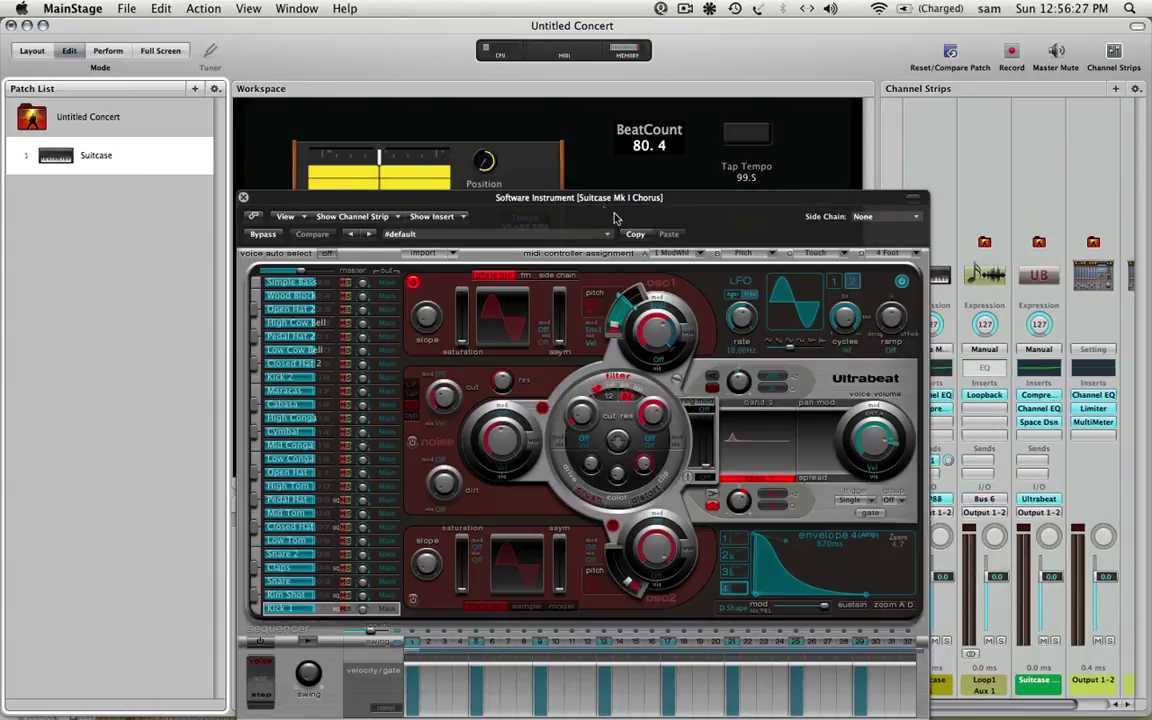
pyautogui.moveTo(584, 203); pyautogui.dragTo(536, 175)
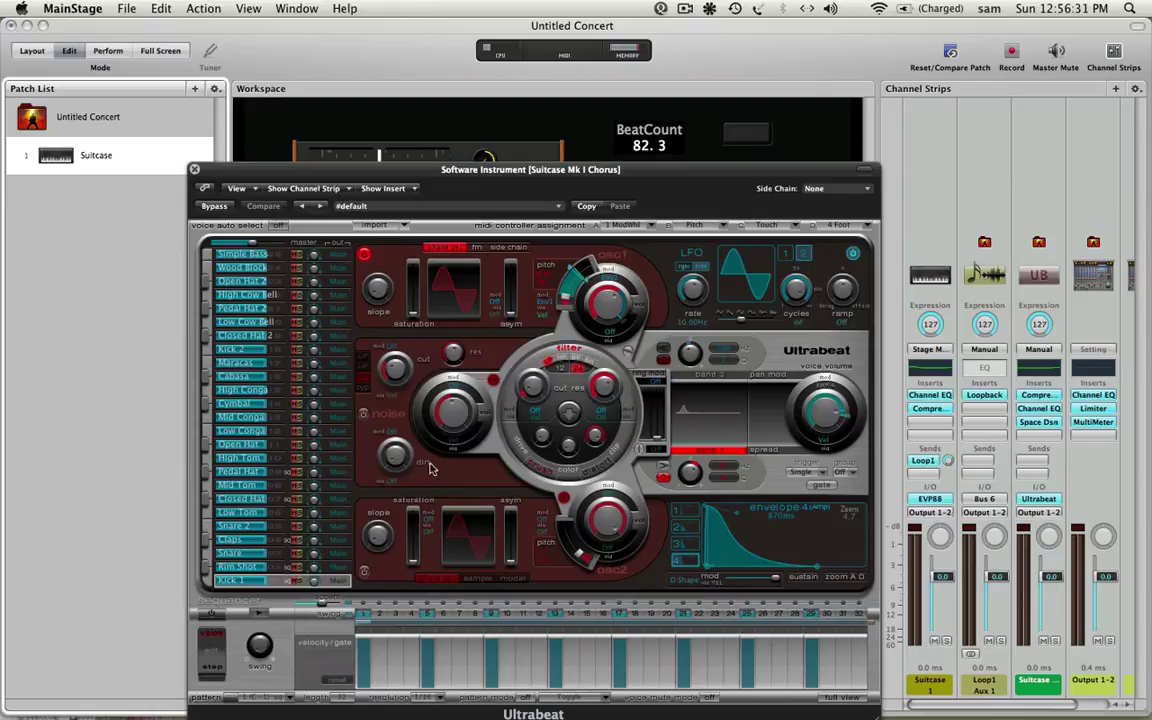
pyautogui.click(208, 614)
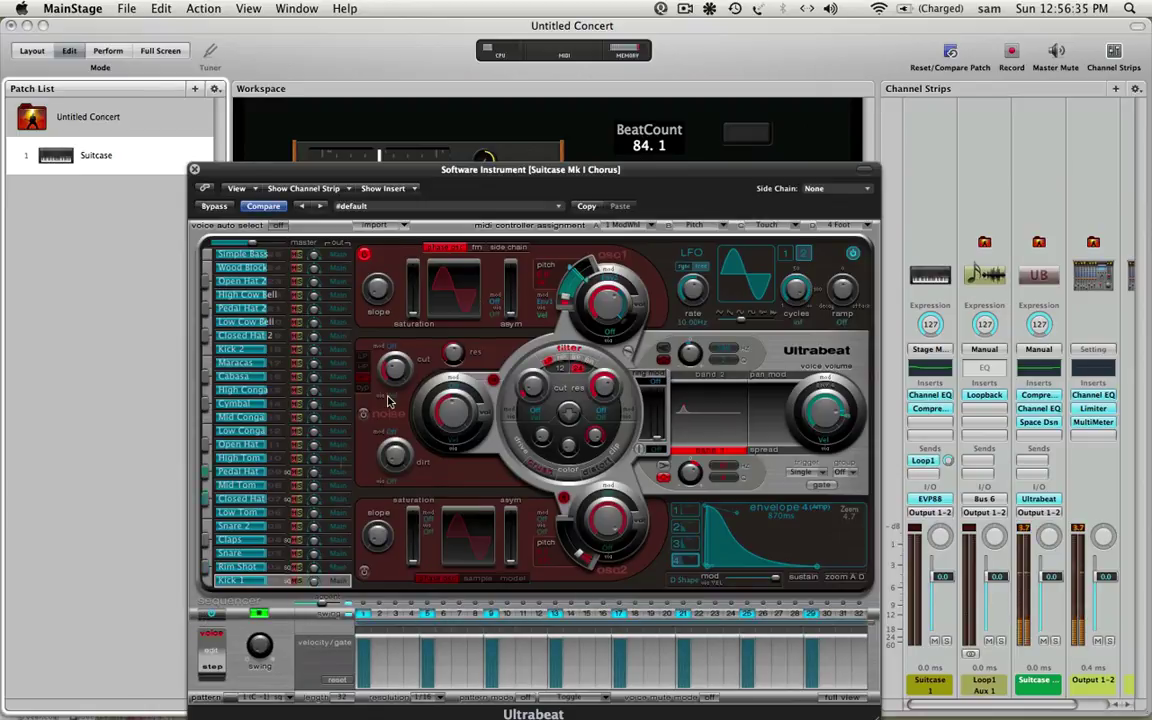
pyautogui.click(212, 613)
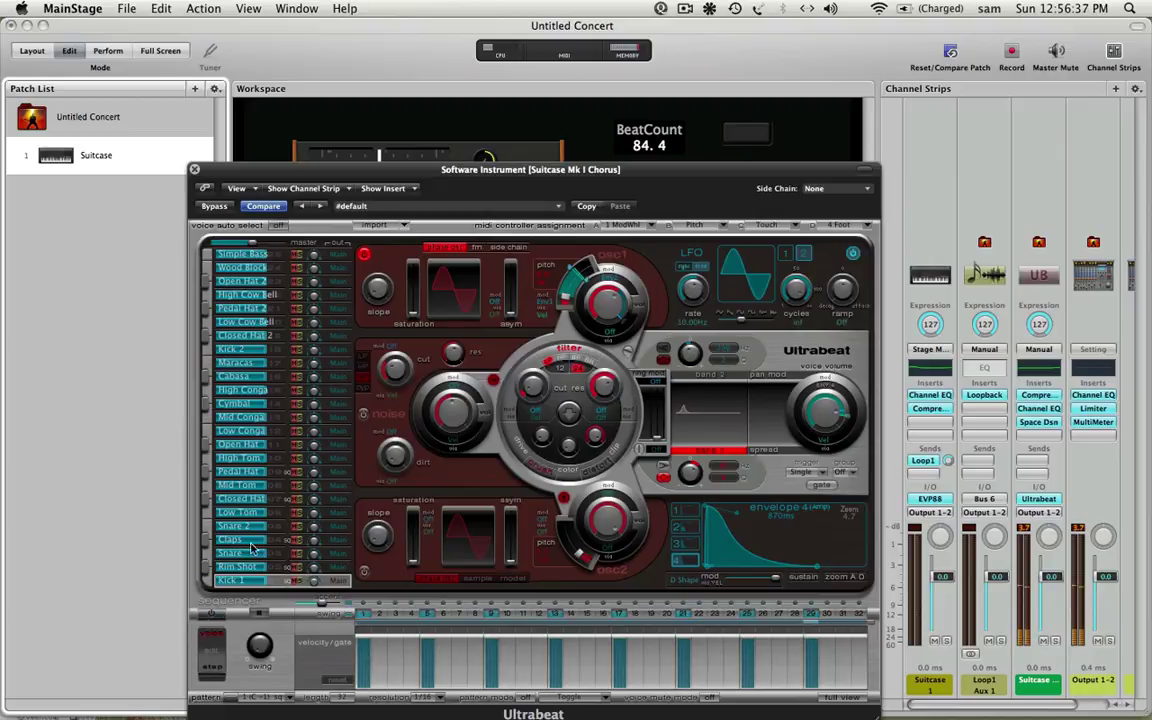
pyautogui.moveTo(415, 170); pyautogui.dragTo(388, 49)
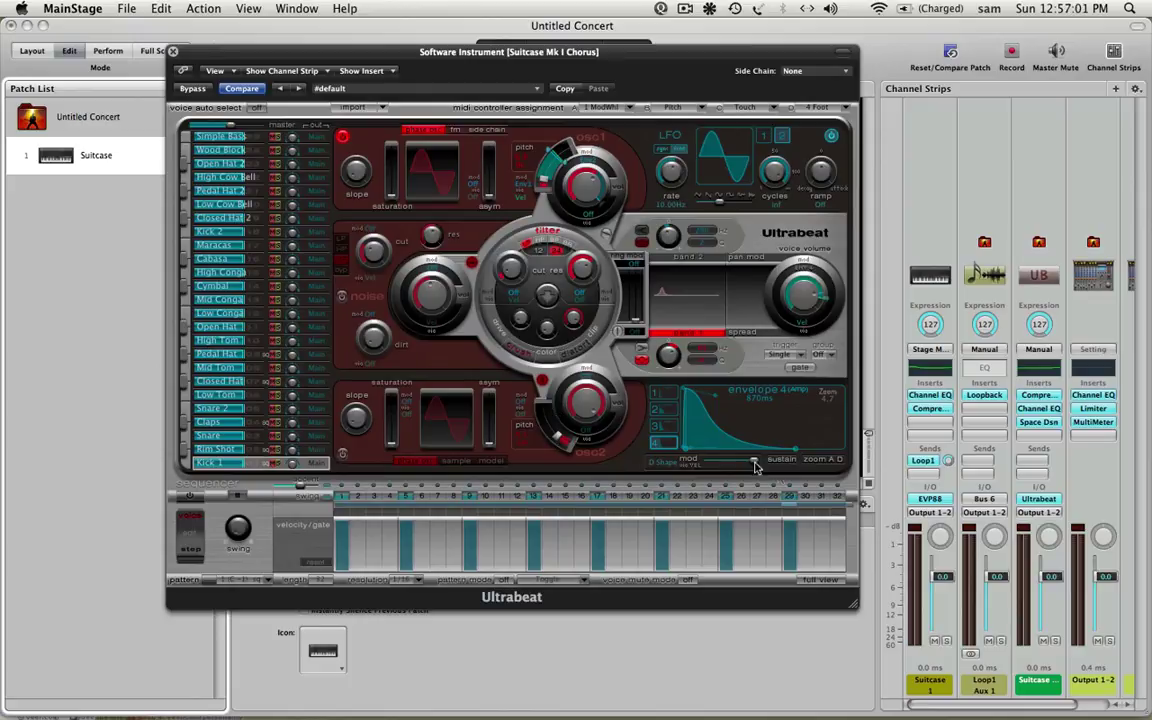
# - Show Ultrabeat's full step grid, audition the pattern, and try patterns 2 (C#-1) and 3 (D -1)
pyautogui.click(822, 581)
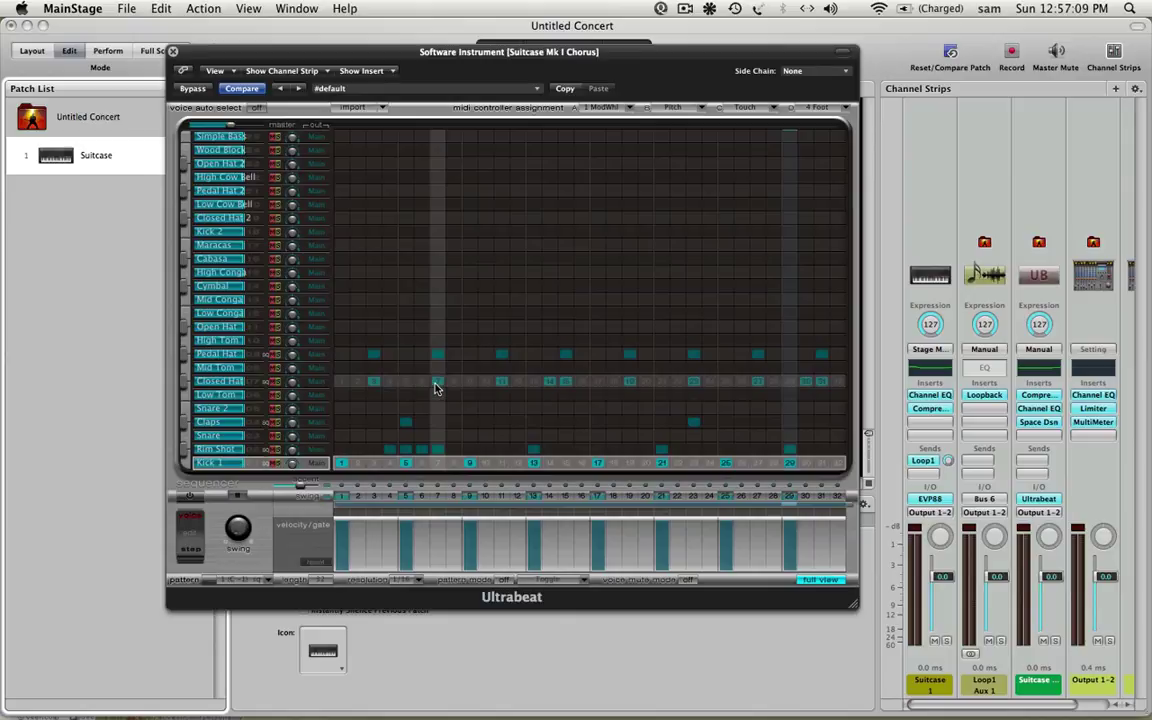
pyautogui.click(191, 497)
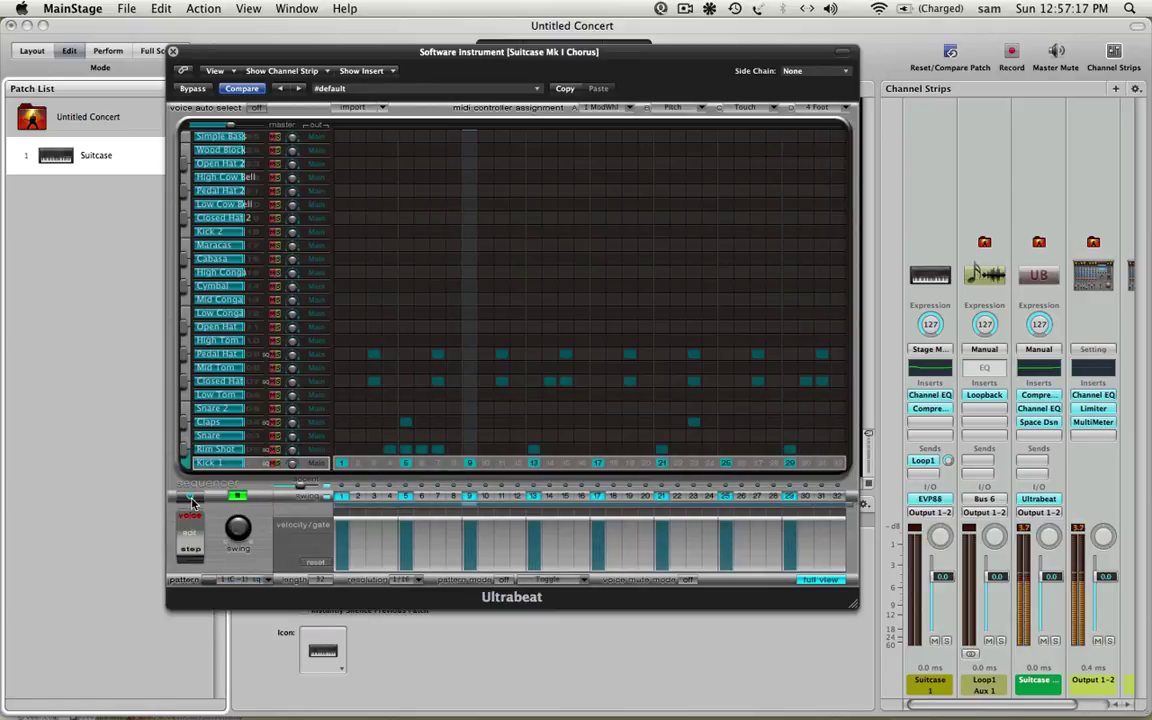
pyautogui.click(192, 499)
pyautogui.click(266, 582)
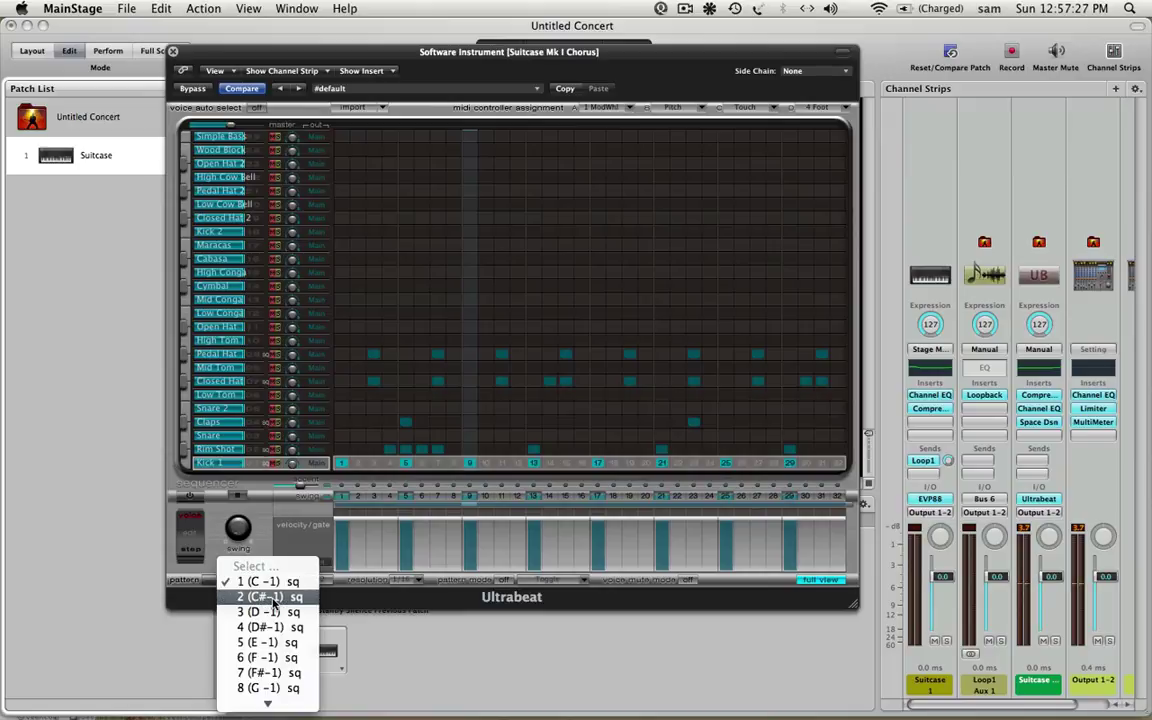
pyautogui.click(270, 597)
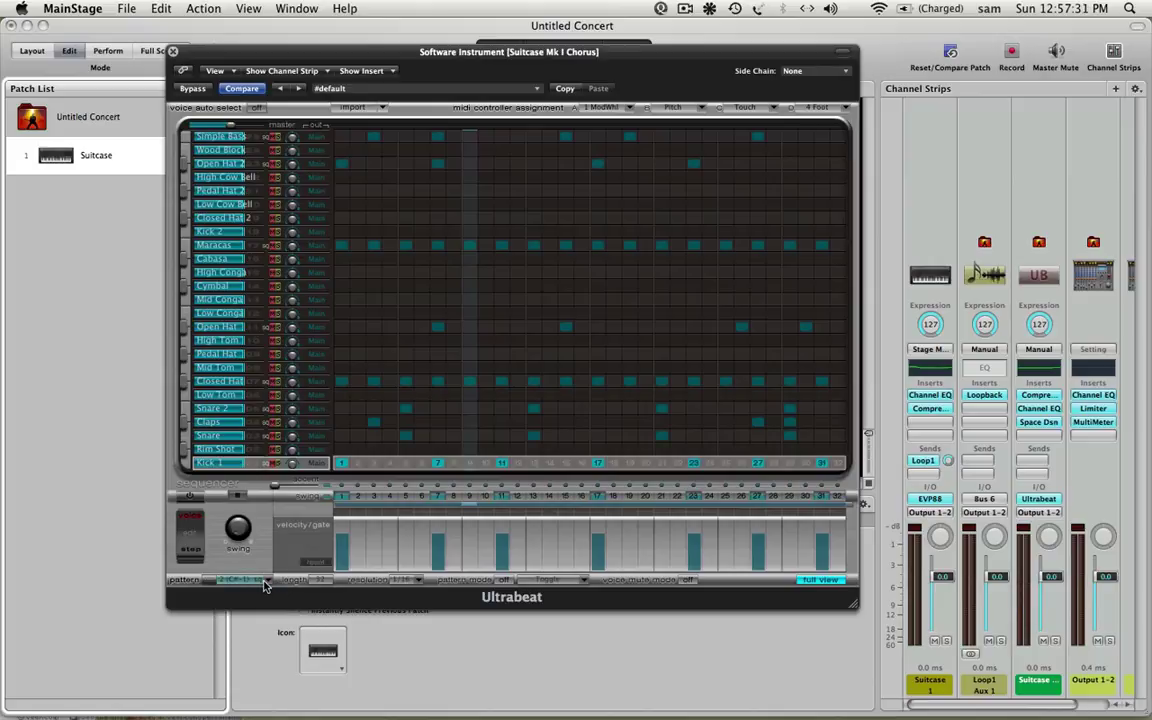
pyautogui.click(265, 585)
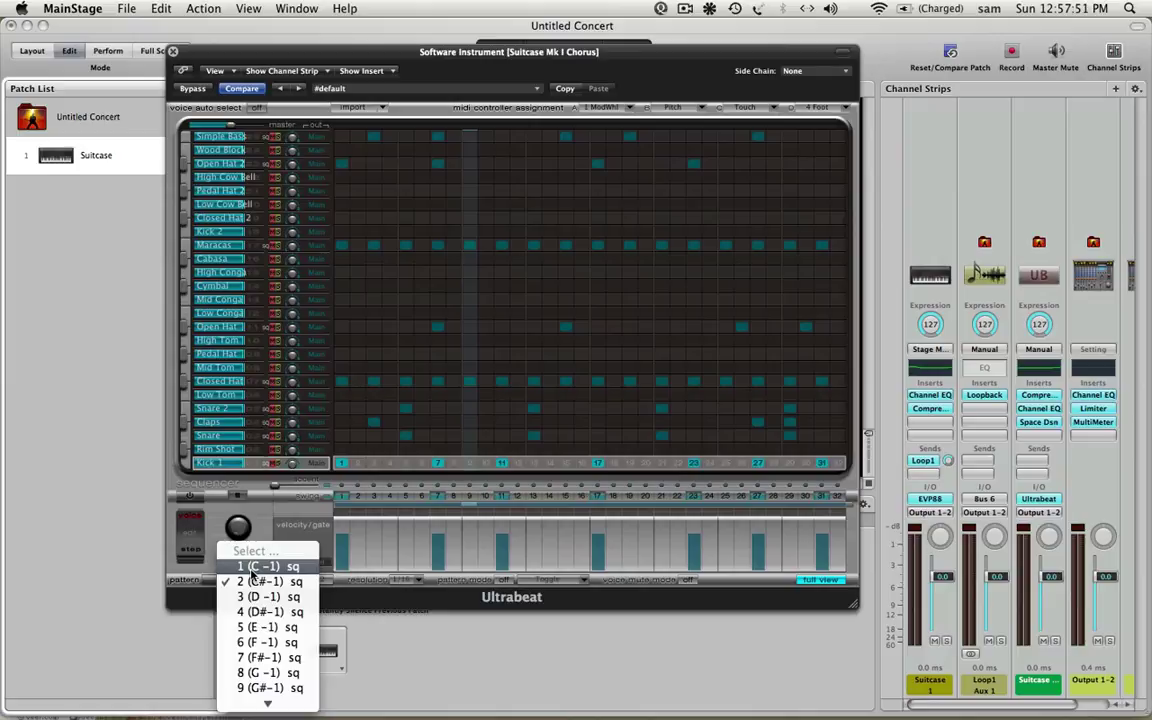
pyautogui.click(262, 597)
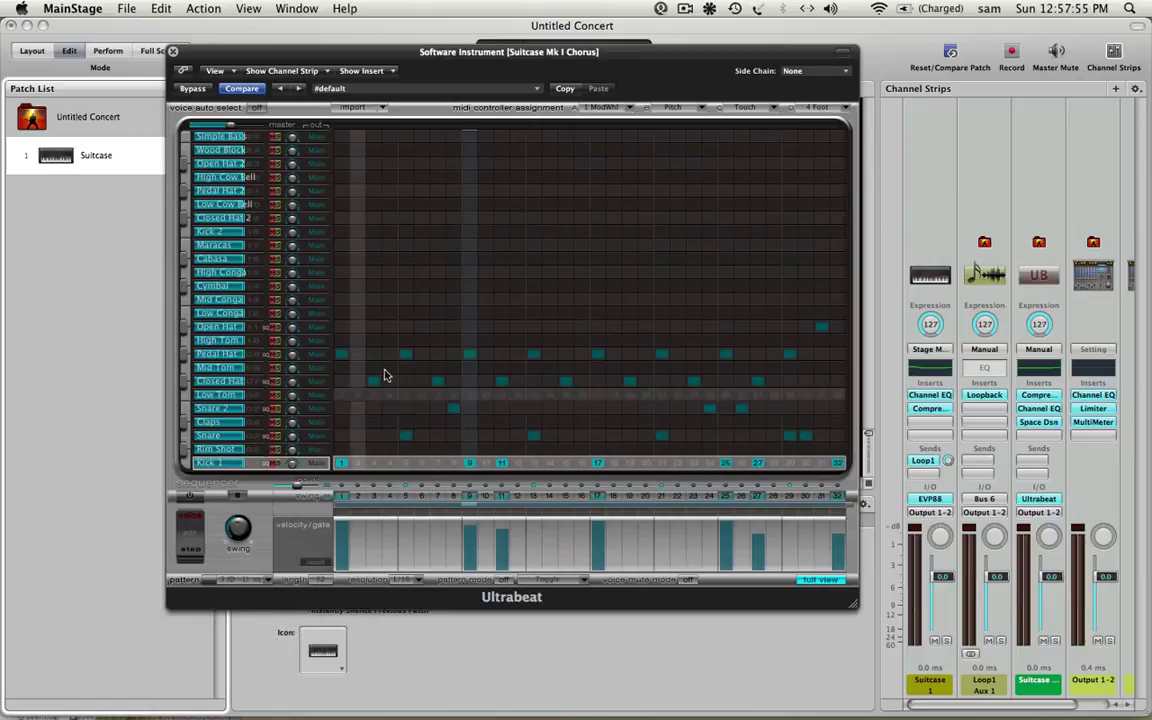
# - Test a High Tom hit at step 5, then turn pattern mode on with Toggle triggering
pyautogui.click(404, 343)
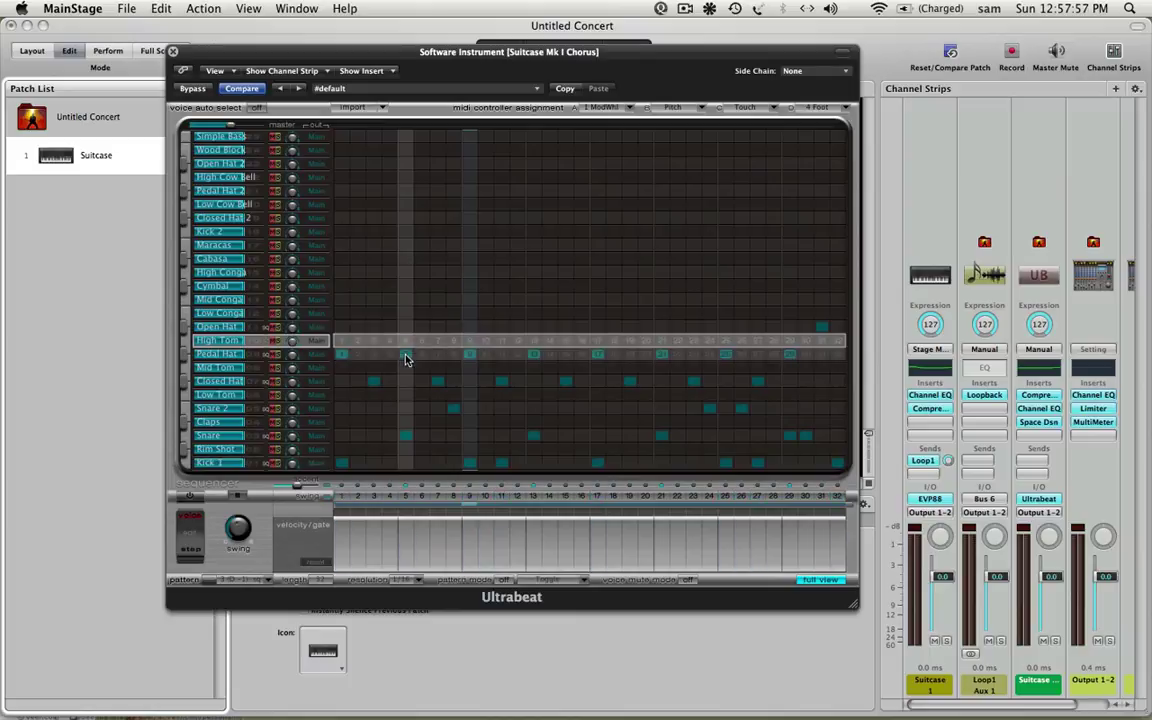
pyautogui.click(404, 343)
pyautogui.click(212, 356)
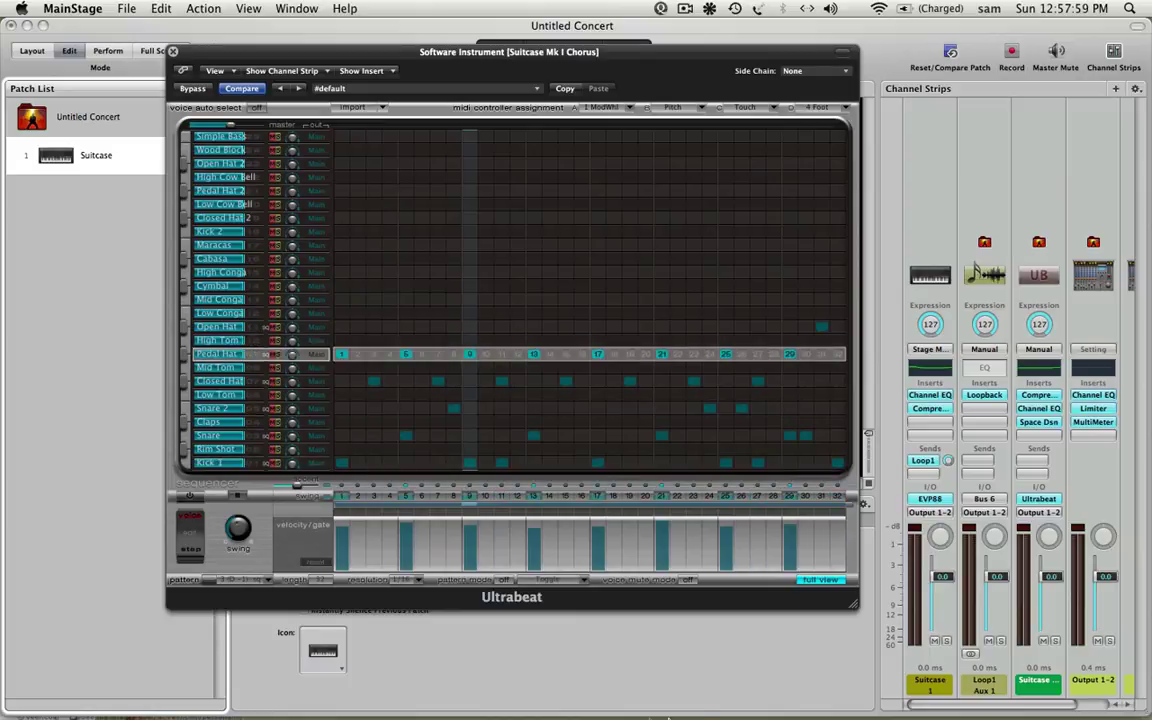
pyautogui.click(504, 580)
pyautogui.click(577, 588)
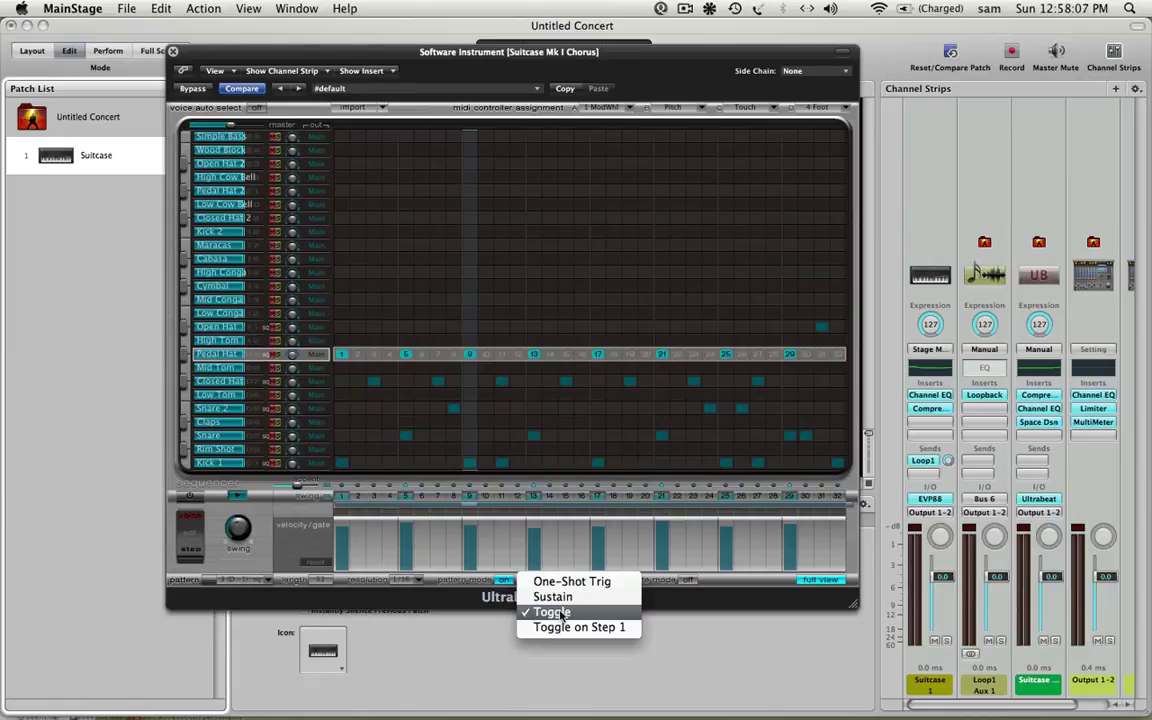
pyautogui.click(553, 612)
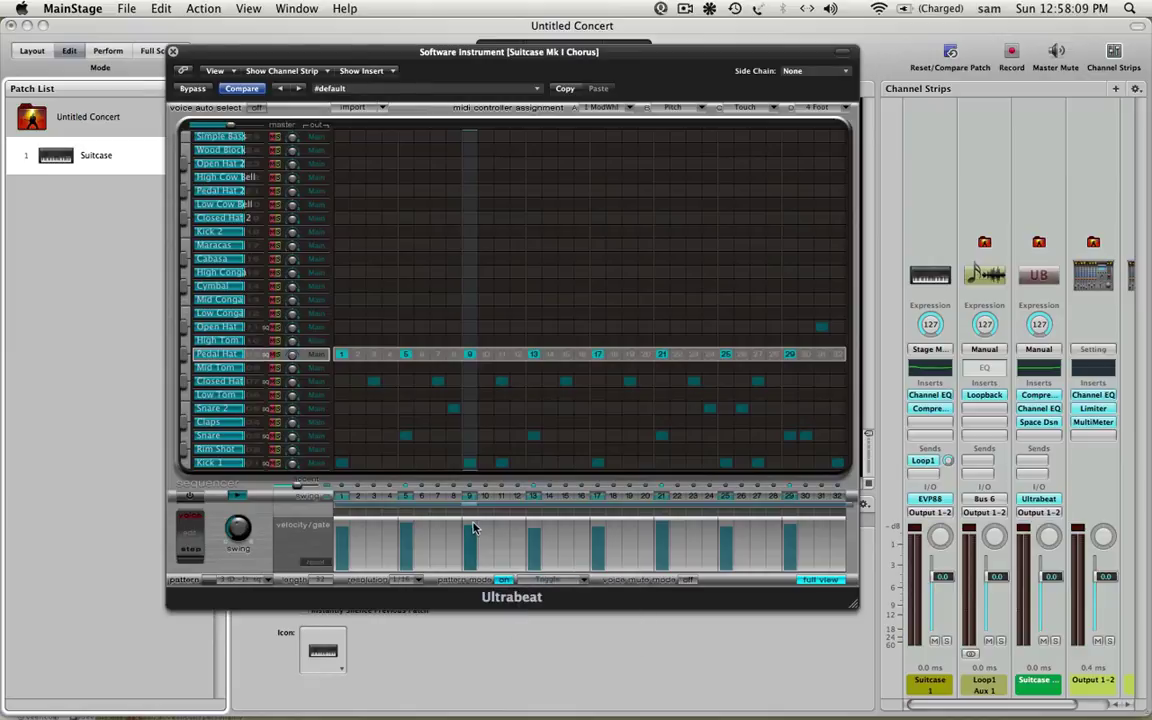
# - Load pattern 1 (C -1) and add a Rim Shot hit at step 4
pyautogui.click(257, 580)
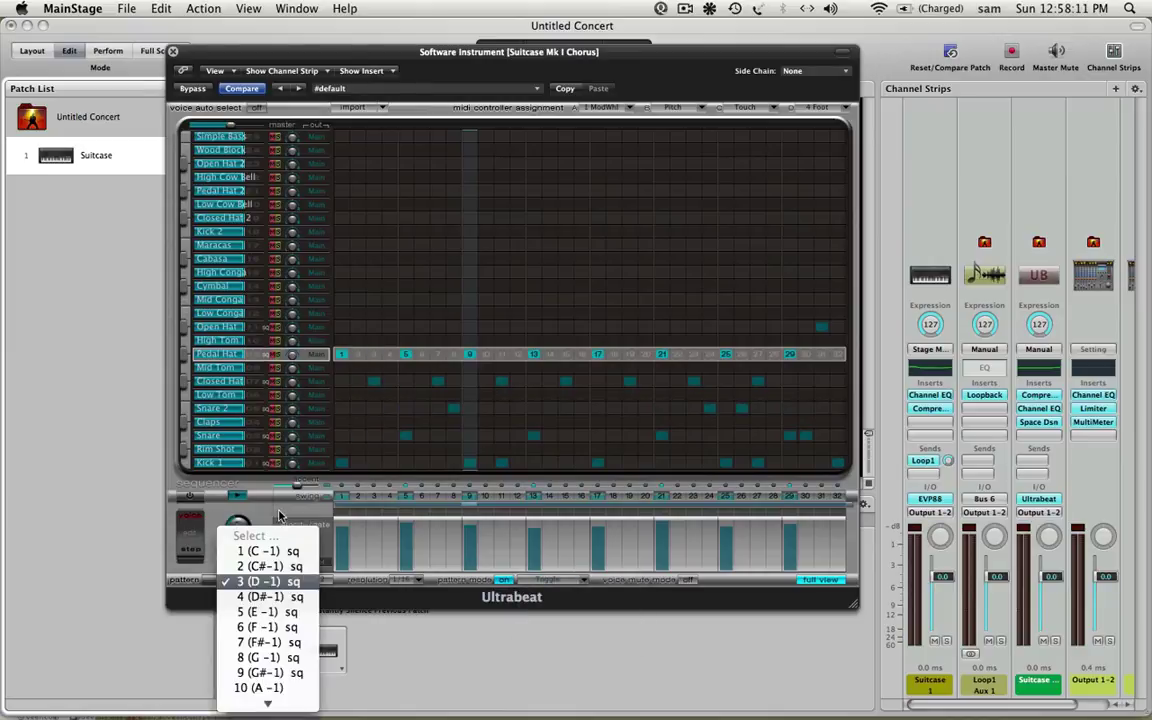
pyautogui.click(272, 550)
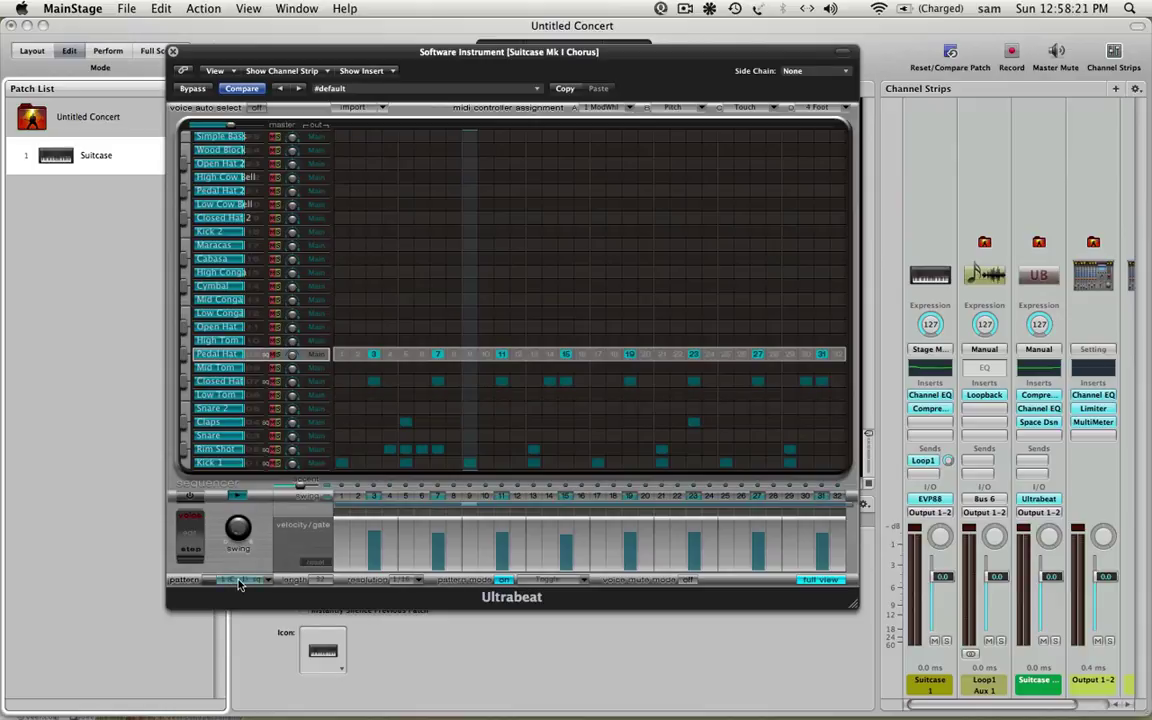
pyautogui.click(548, 584)
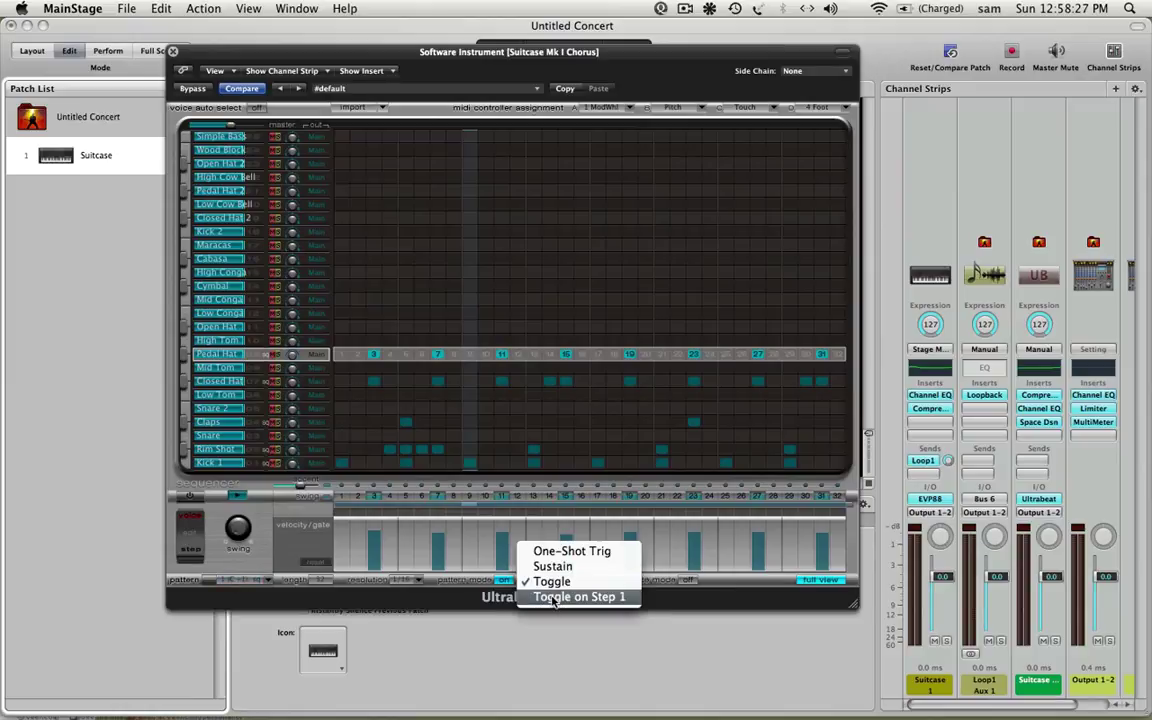
pyautogui.click(552, 581)
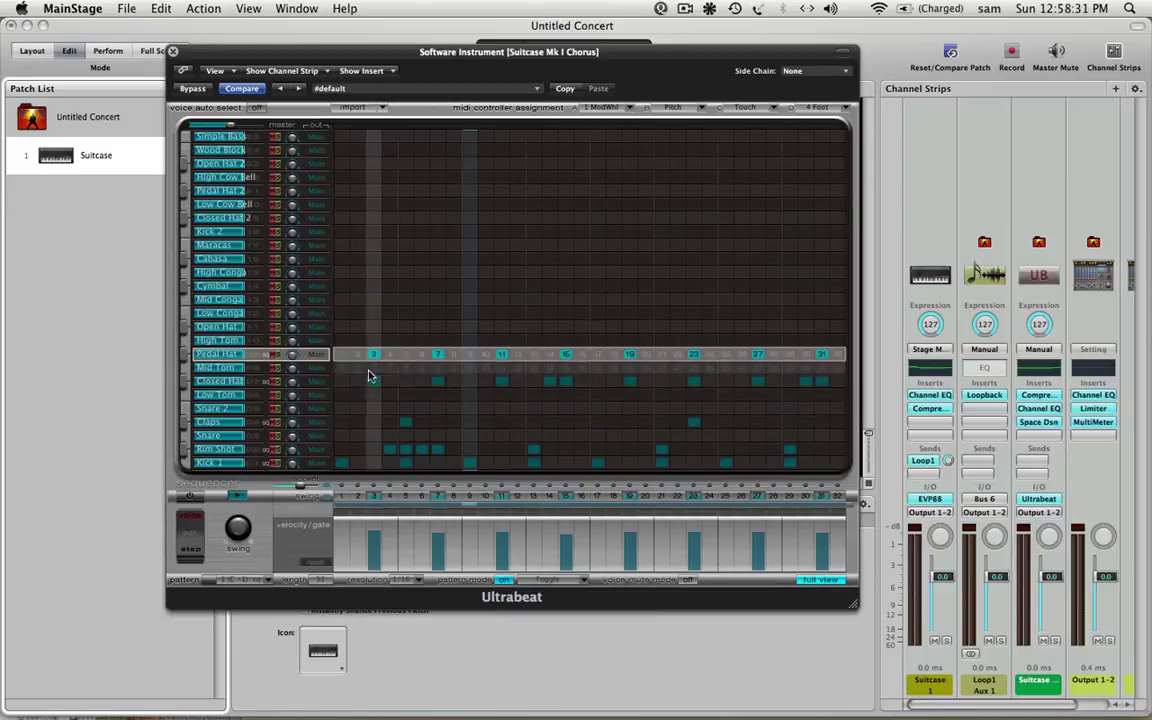
pyautogui.click(390, 448)
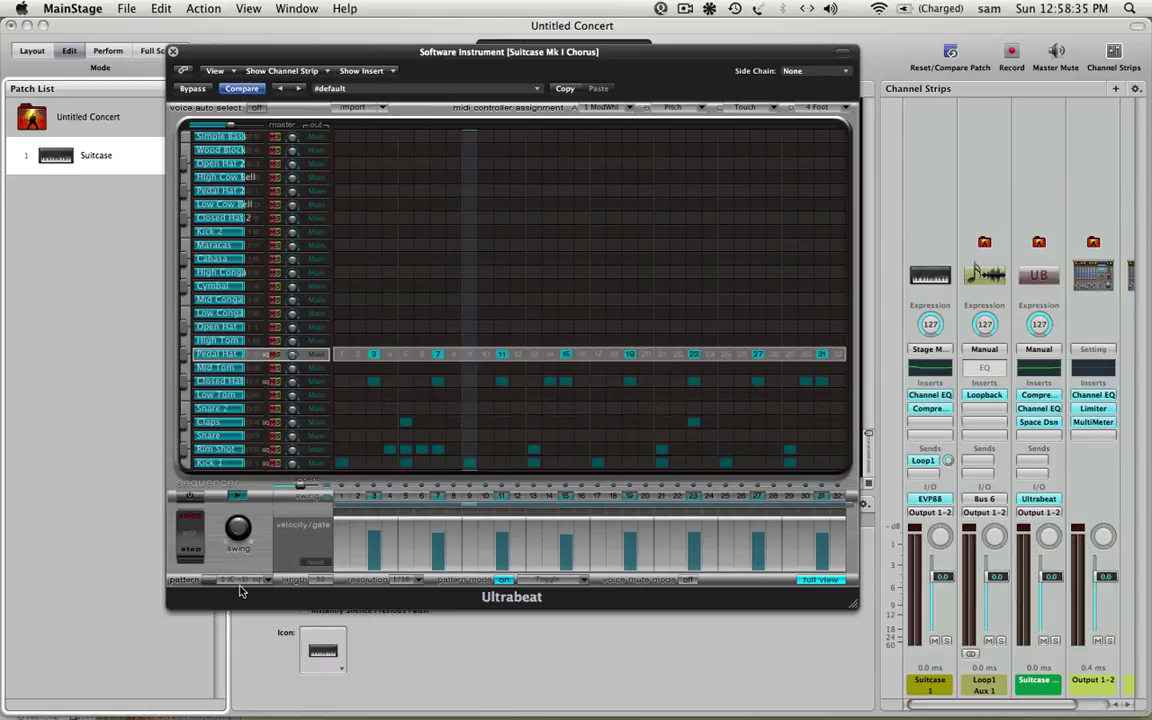
# - Turn Ultrabeat's pattern mode off, start the sequencer, load pattern 3 (D -1), and close the editor
pyautogui.click(172, 53)
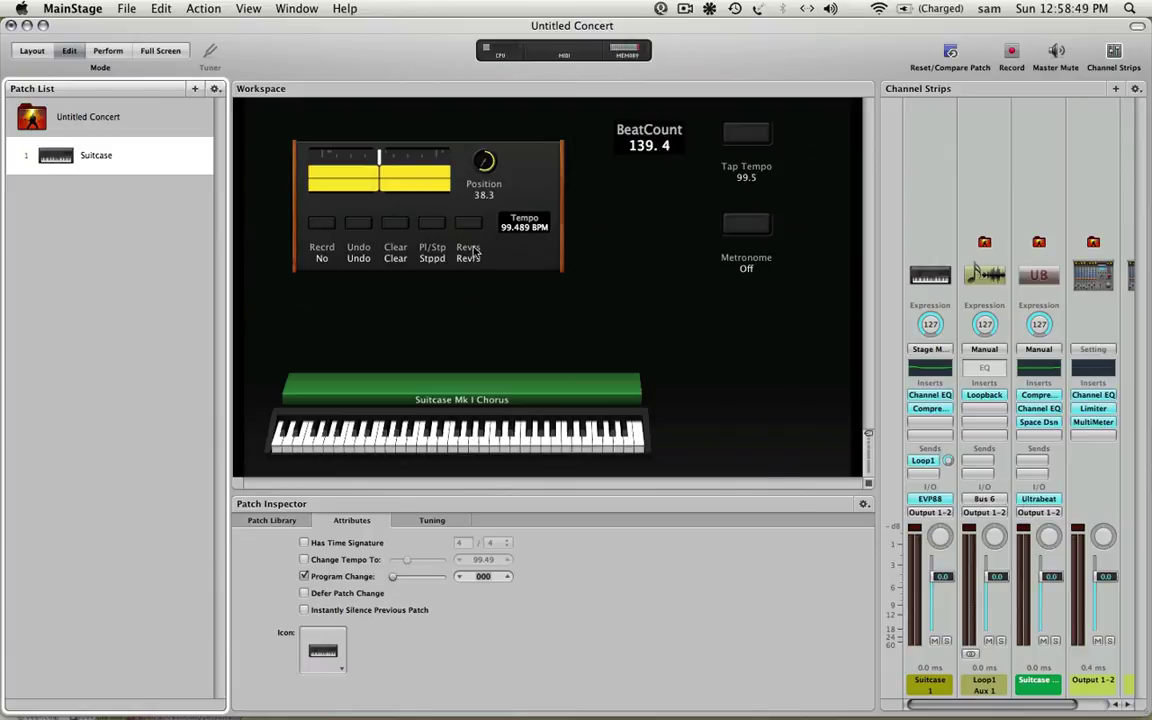
pyautogui.click(1036, 499)
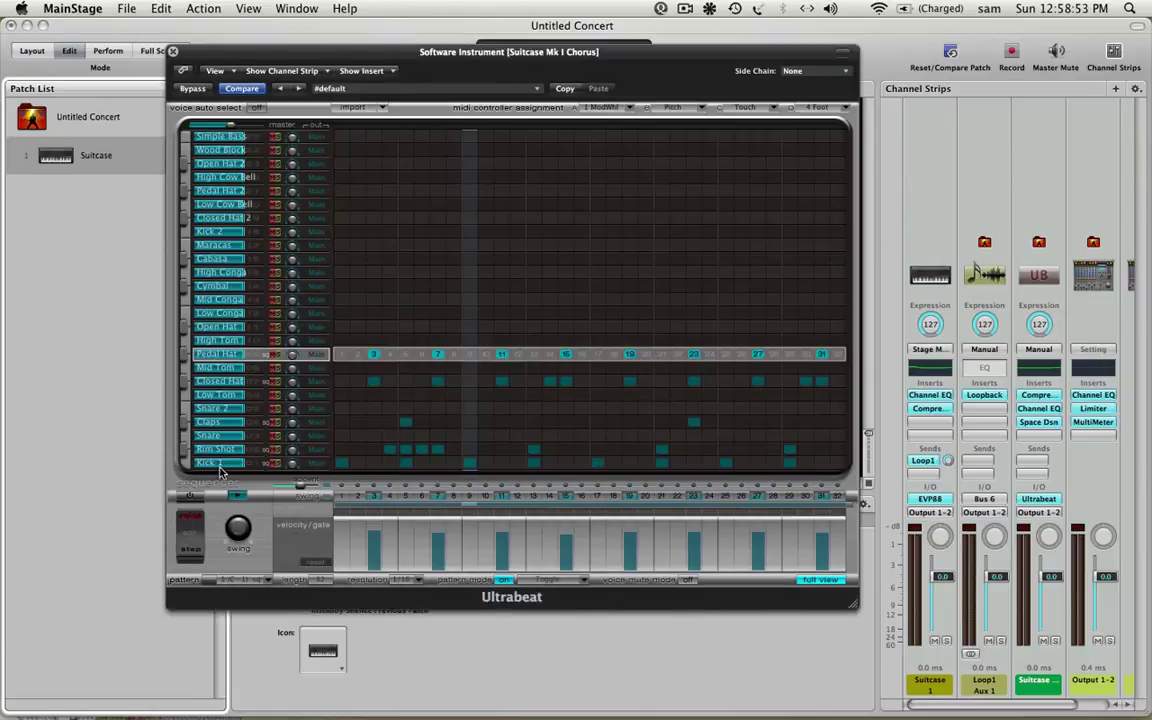
pyautogui.click(190, 497)
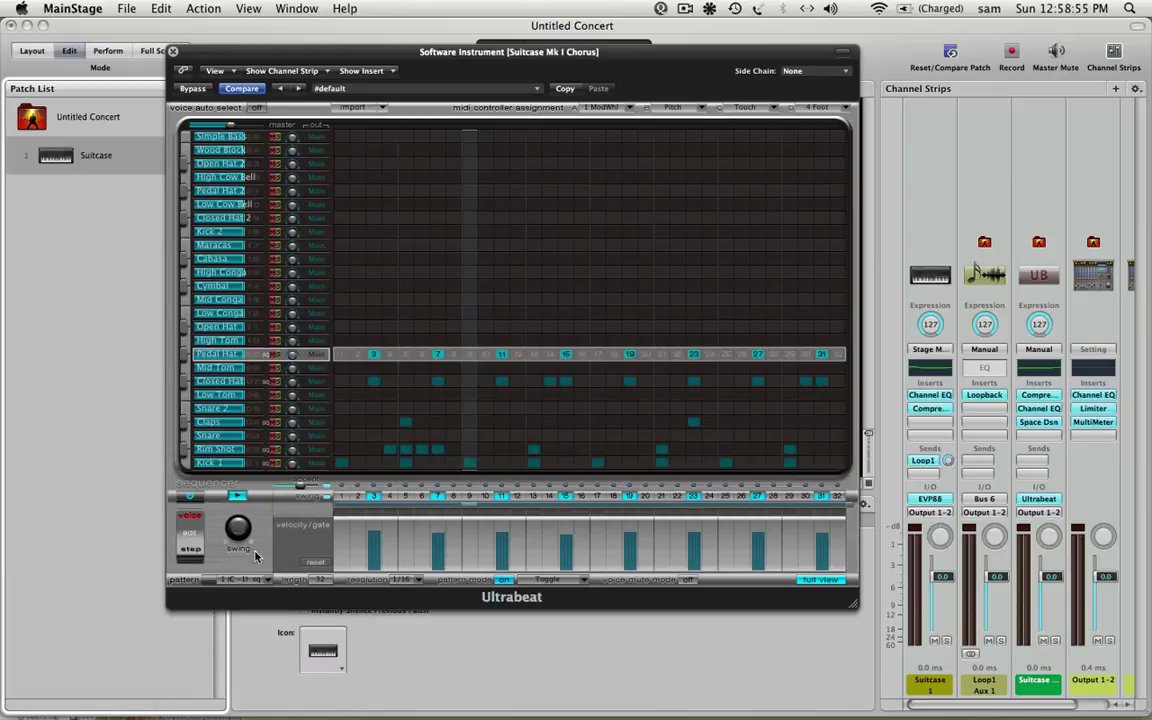
pyautogui.click(505, 580)
pyautogui.click(237, 496)
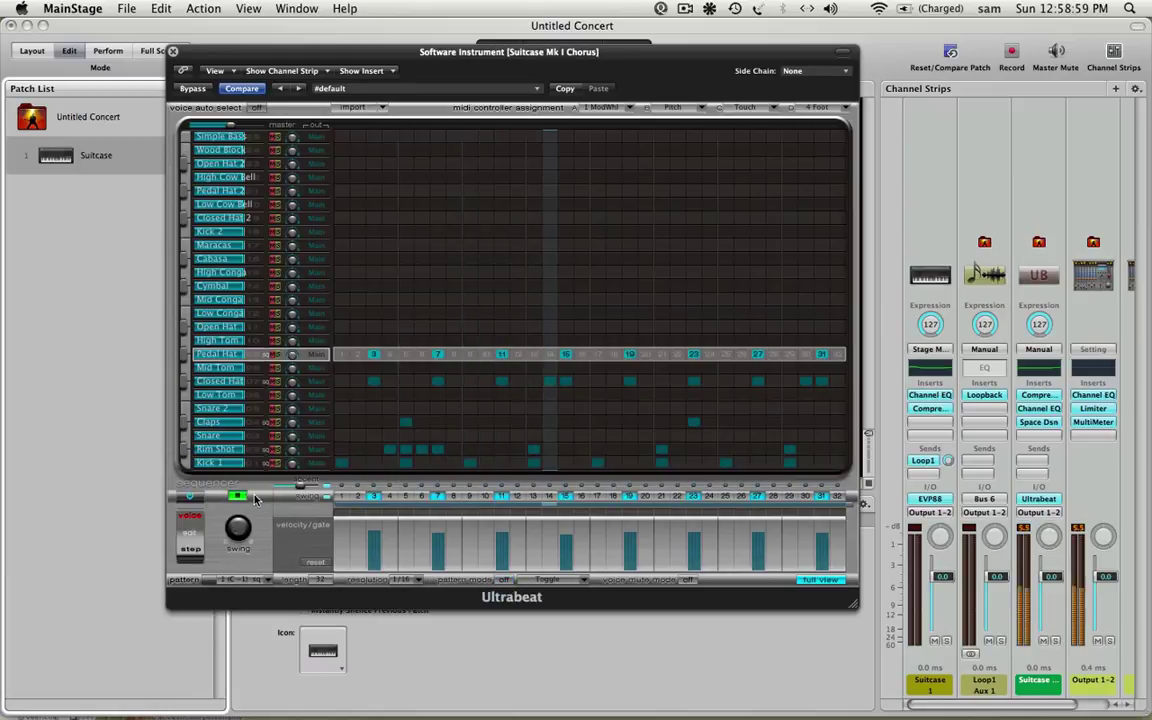
pyautogui.click(238, 581)
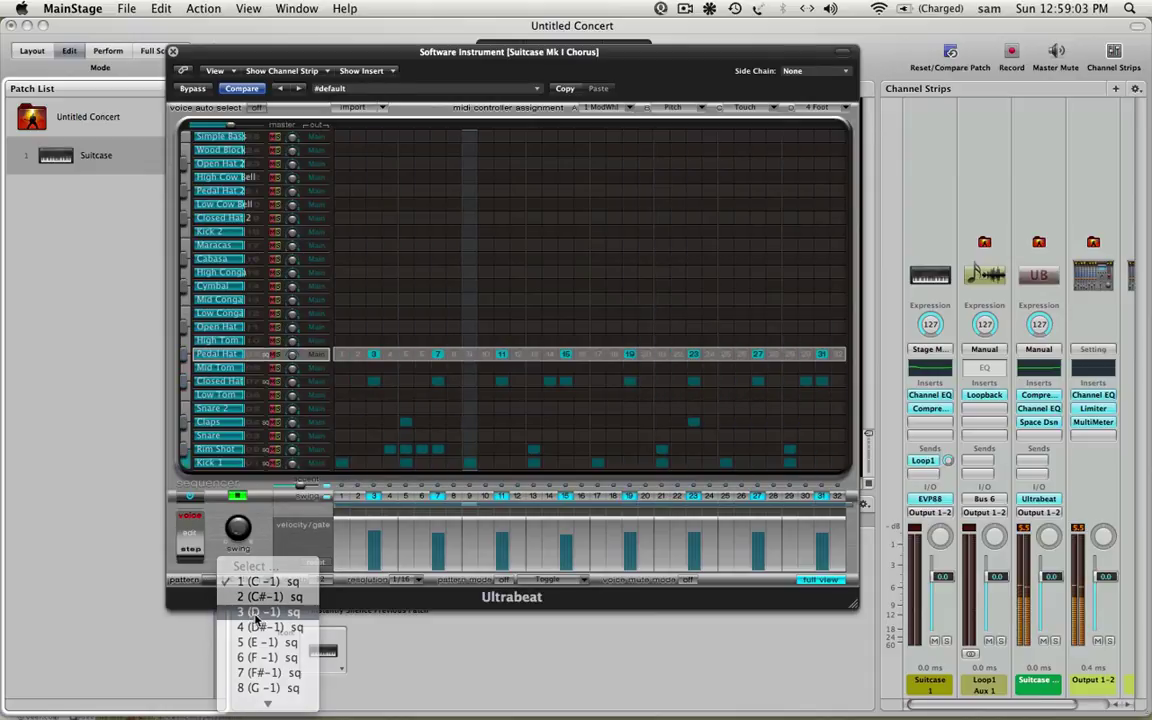
pyautogui.click(262, 611)
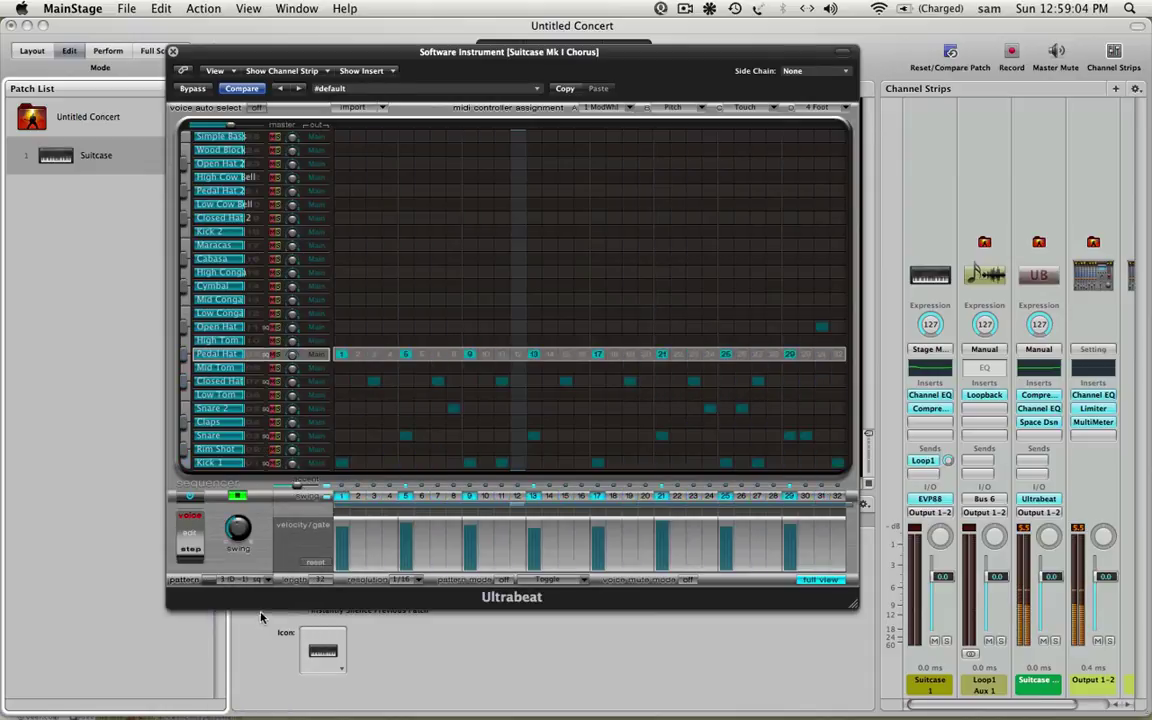
pyautogui.click(173, 52)
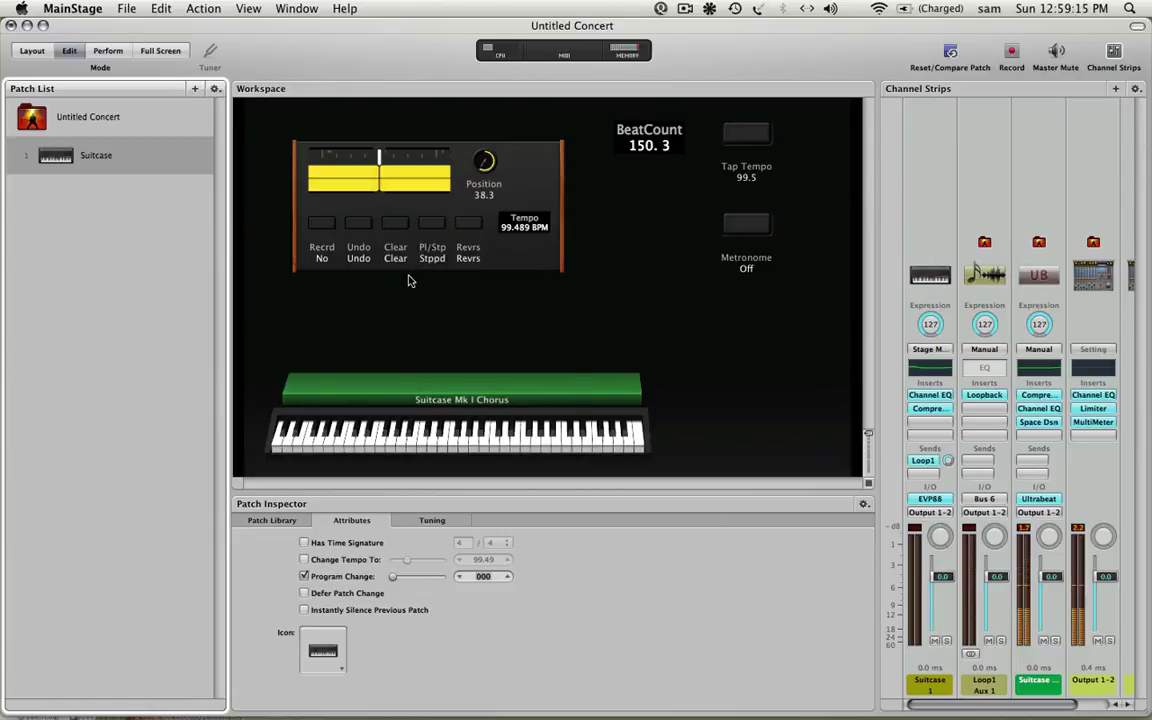
# - Set the Suitcase strip's MIDI Input keyboard to None, then stop the looper playback
pyautogui.click(1045, 688)
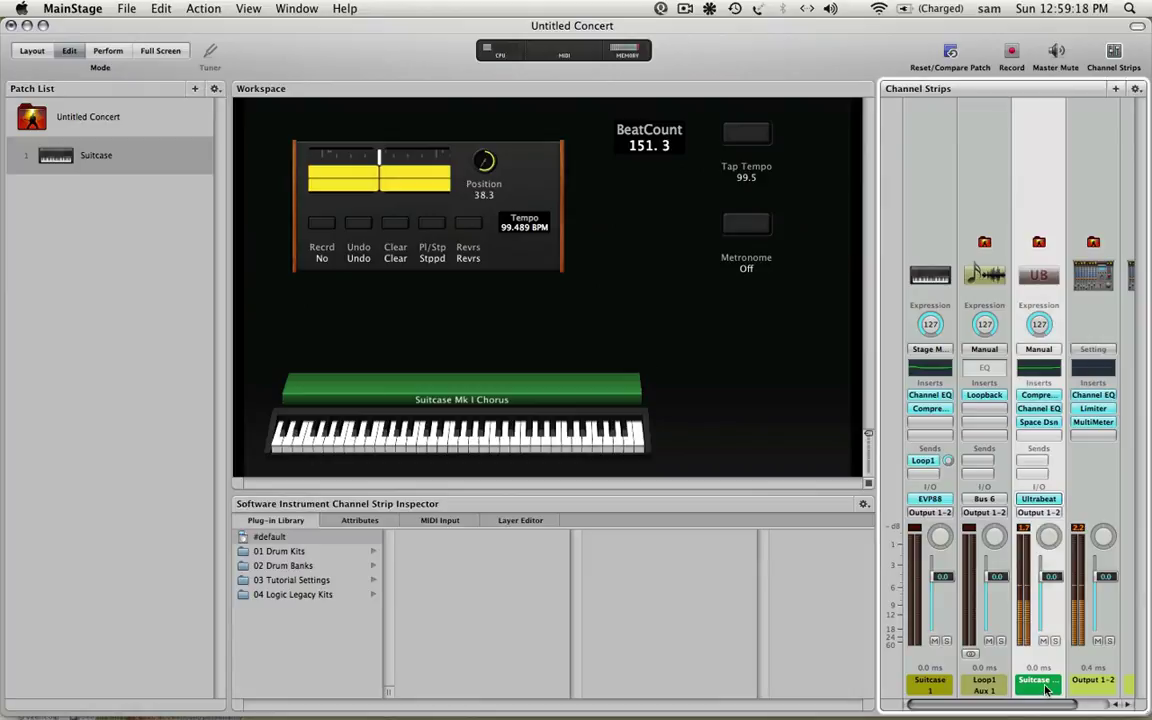
pyautogui.click(442, 521)
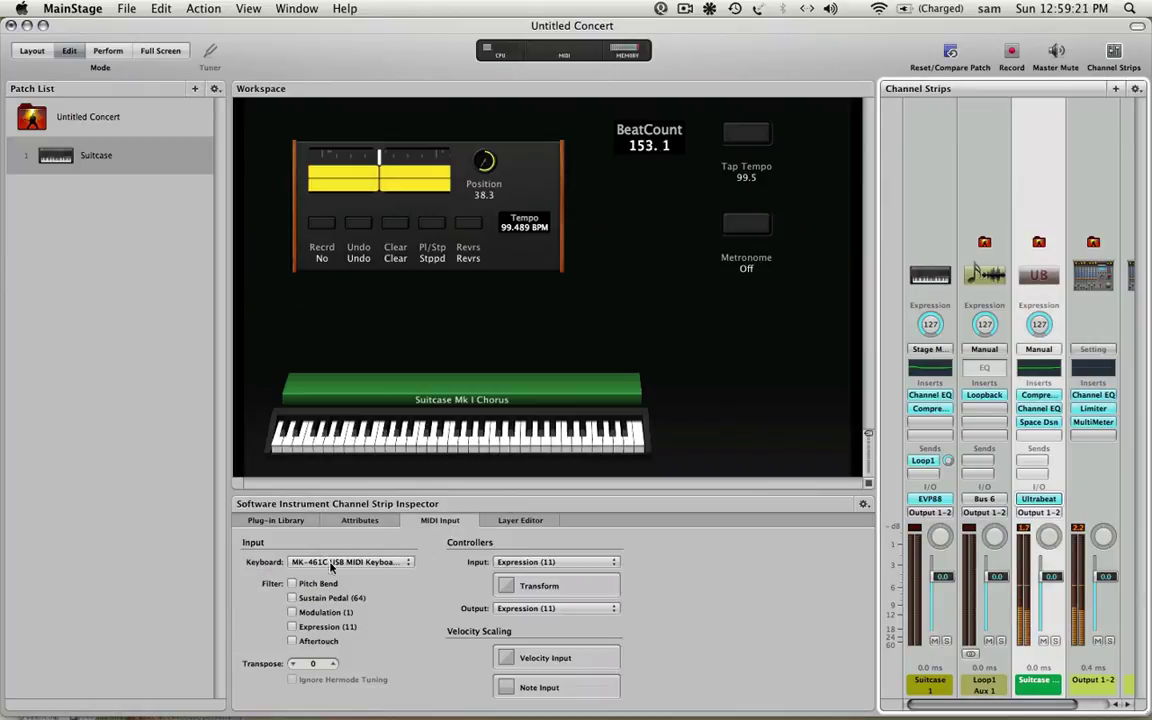
pyautogui.click(314, 564)
pyautogui.click(321, 552)
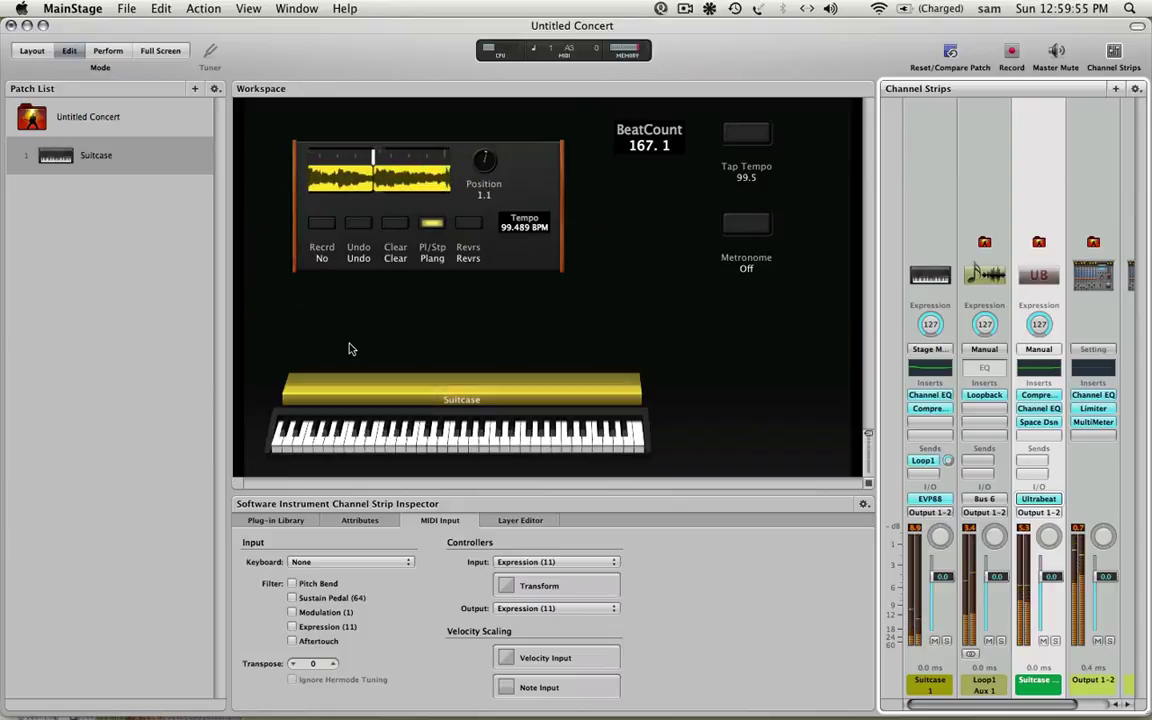
pyautogui.click(432, 225)
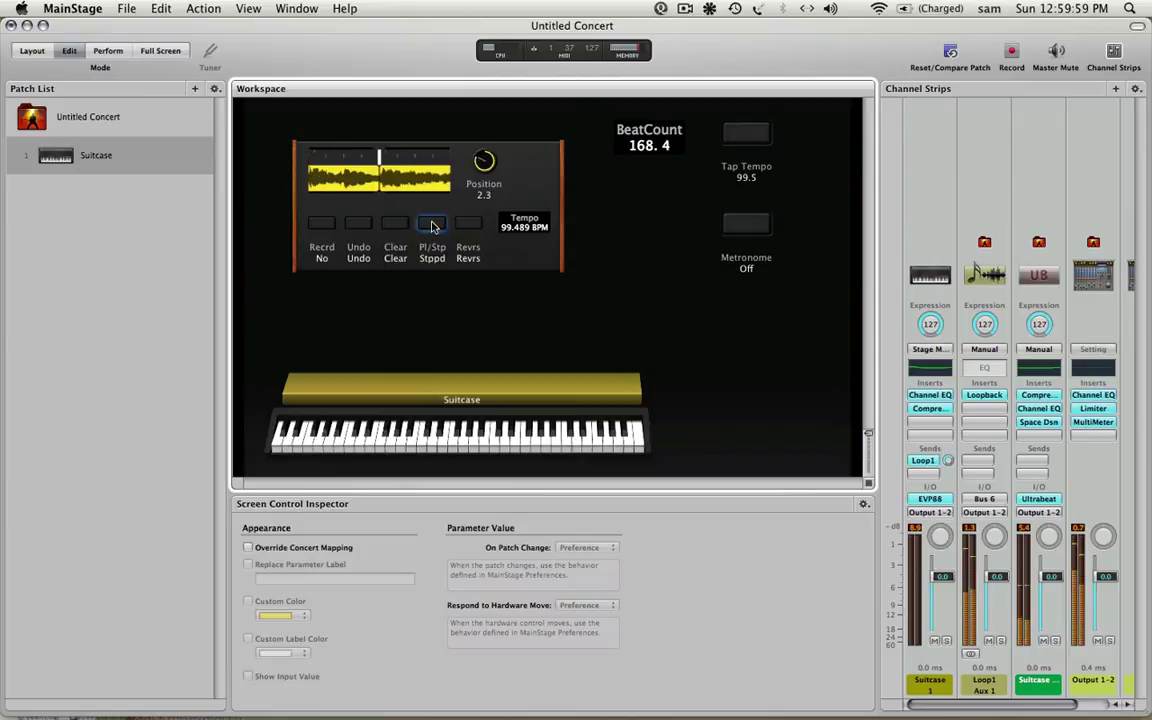
pyautogui.click(1038, 498)
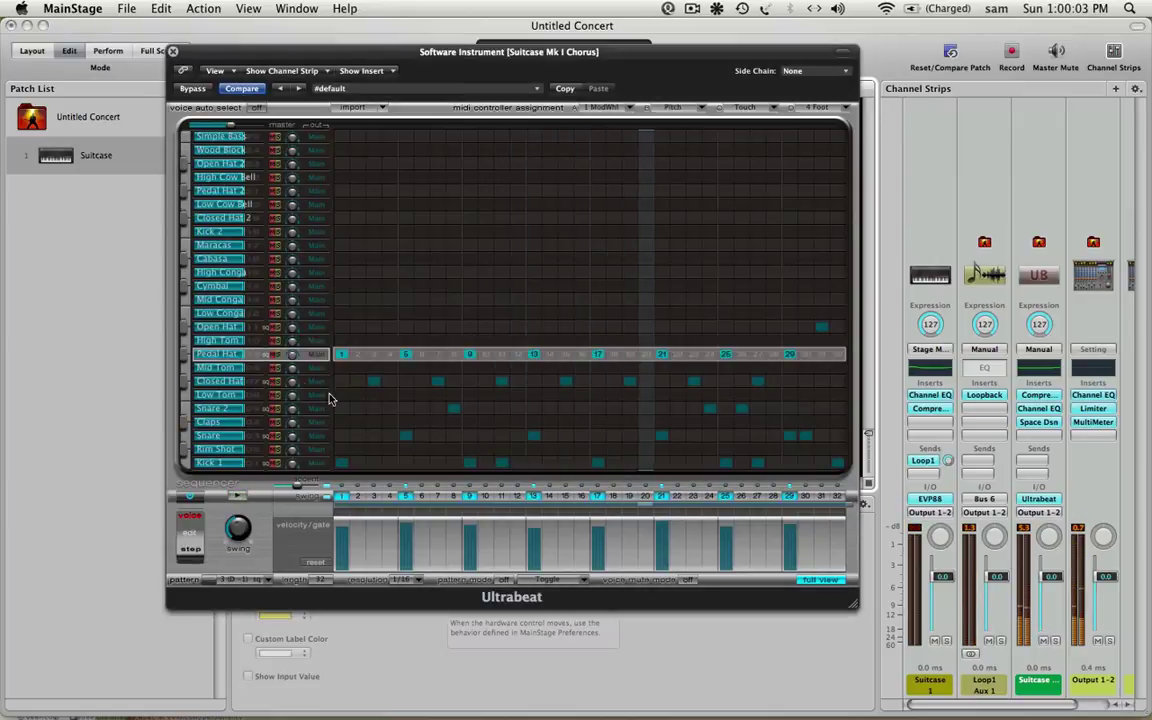
pyautogui.click(451, 407)
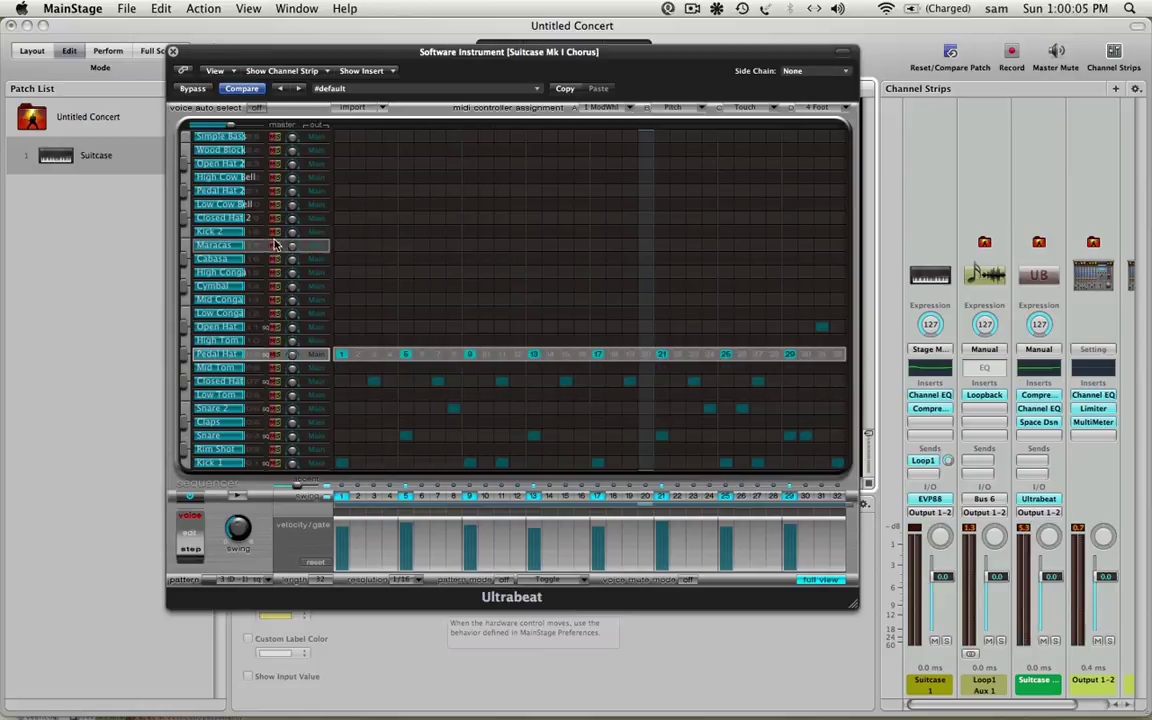
pyautogui.click(172, 51)
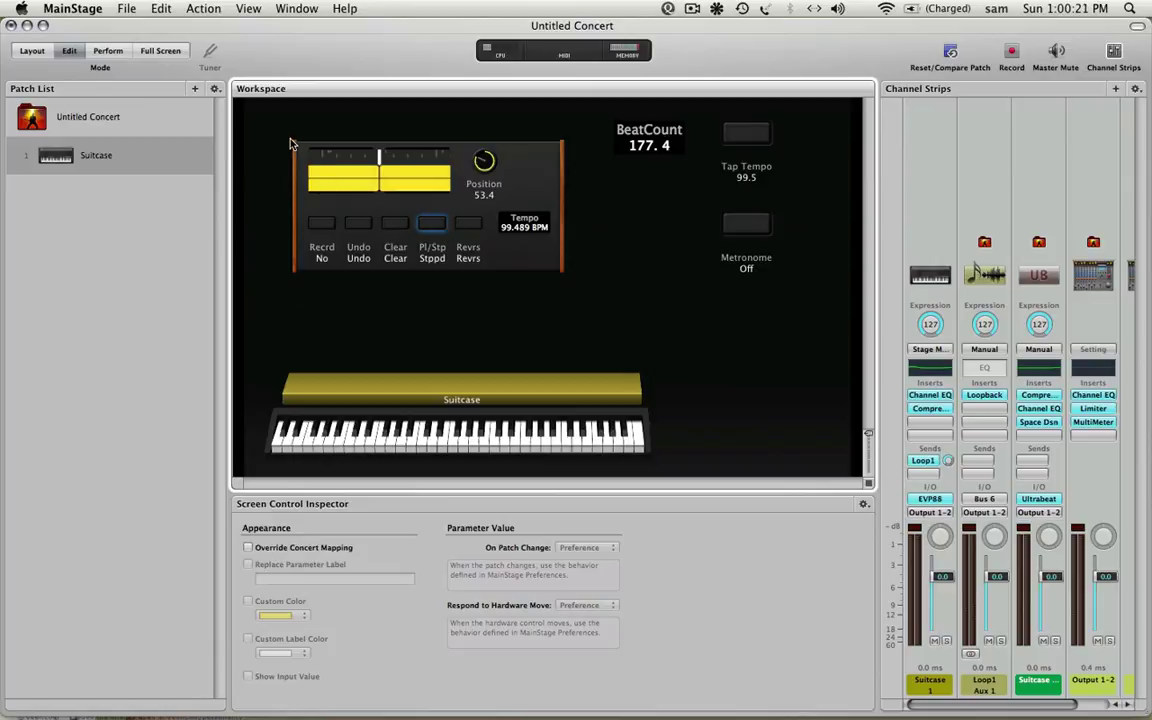
# - Go back to Edit mode by way of Layout and show the concert-level channel strips
pyautogui.click(32, 50)
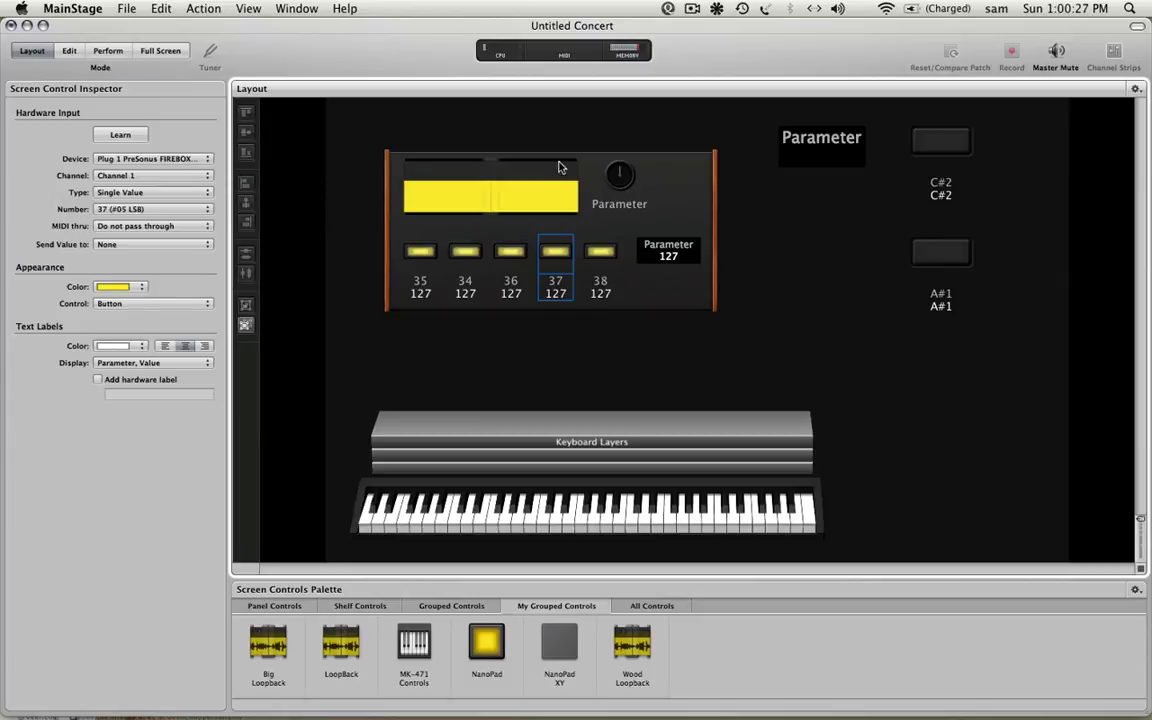
pyautogui.click(69, 50)
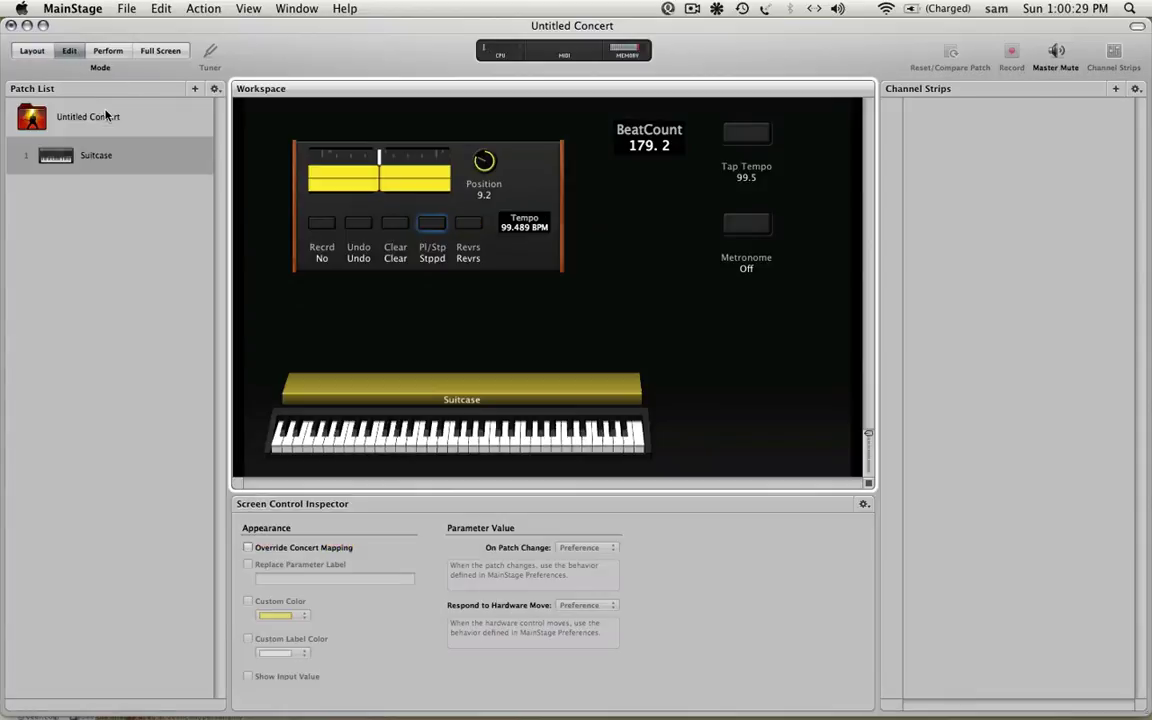
pyautogui.click(83, 128)
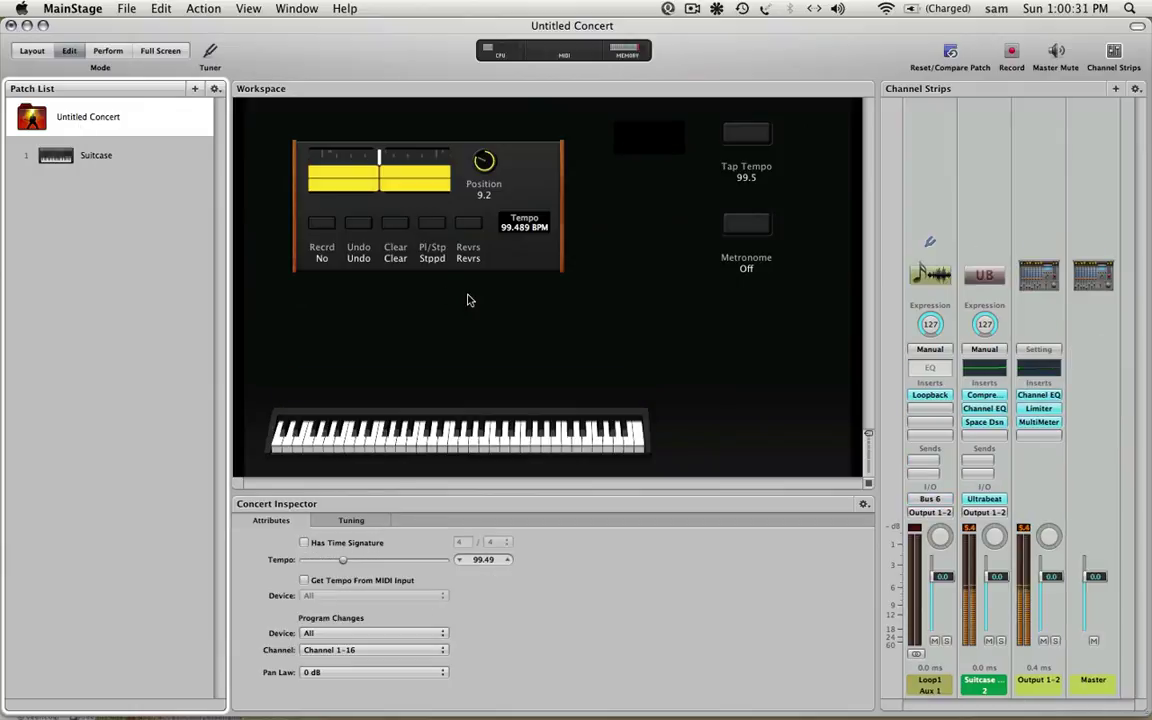
pyautogui.click(992, 646)
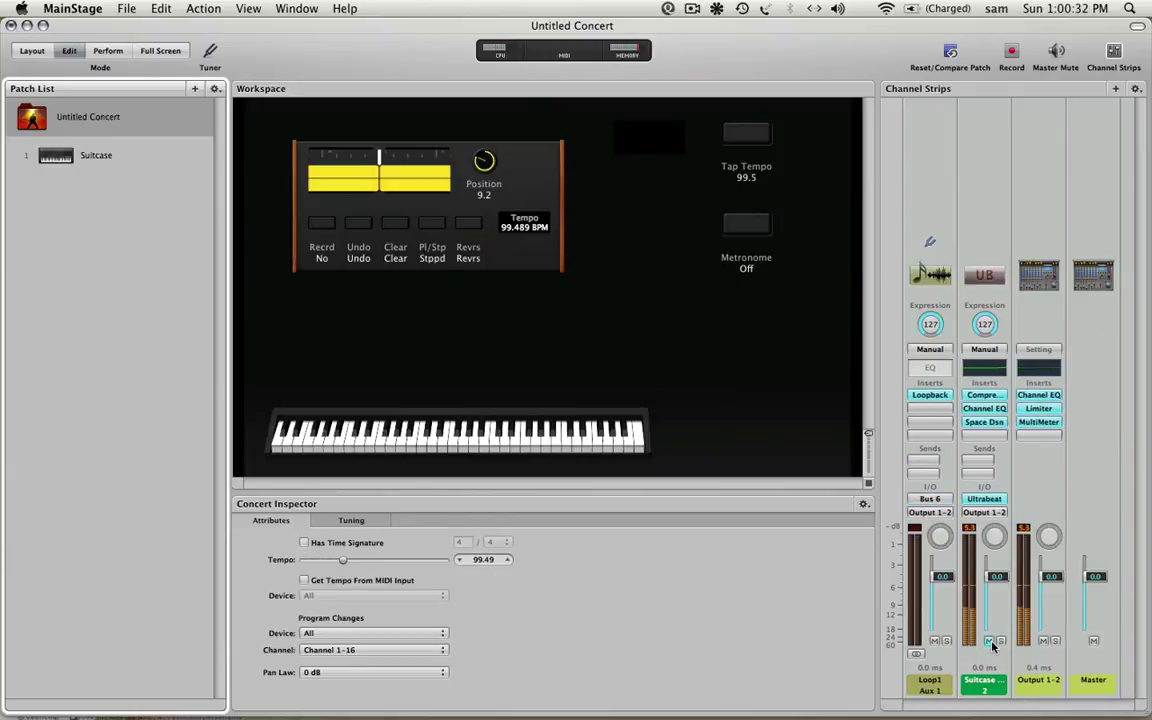
# - Save Loop1's Loopback setup as a channel strip setting named Loopback plus the user's name
pyautogui.click(929, 350)
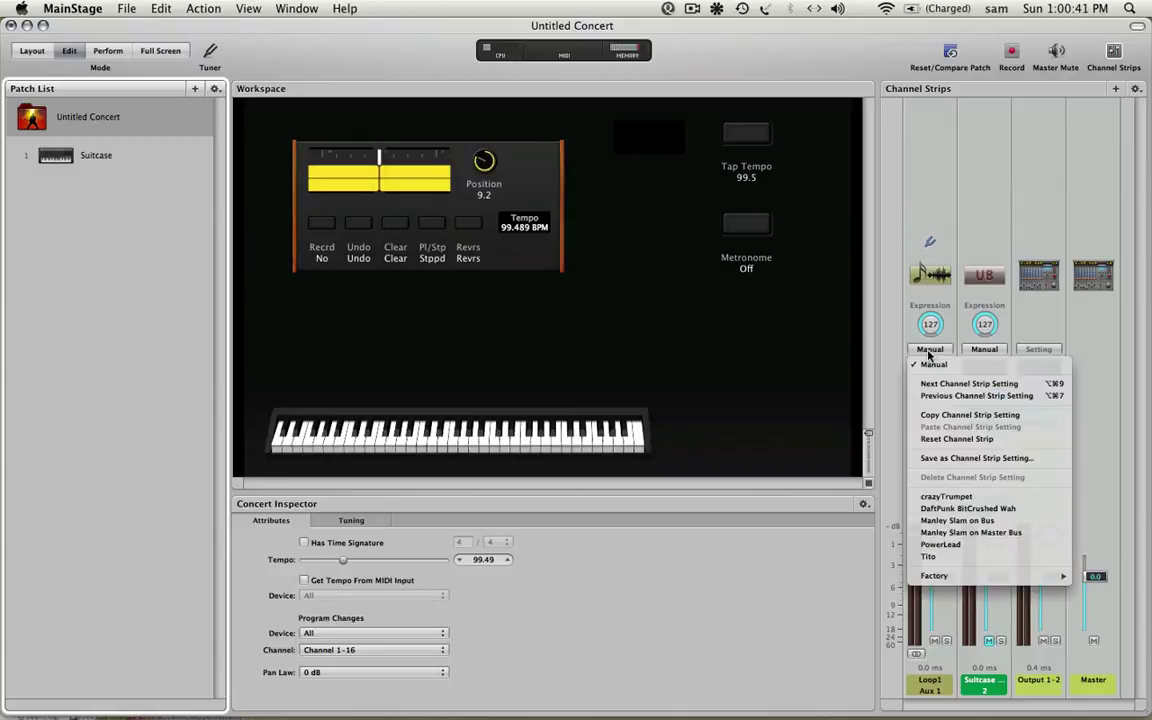
pyautogui.click(955, 460)
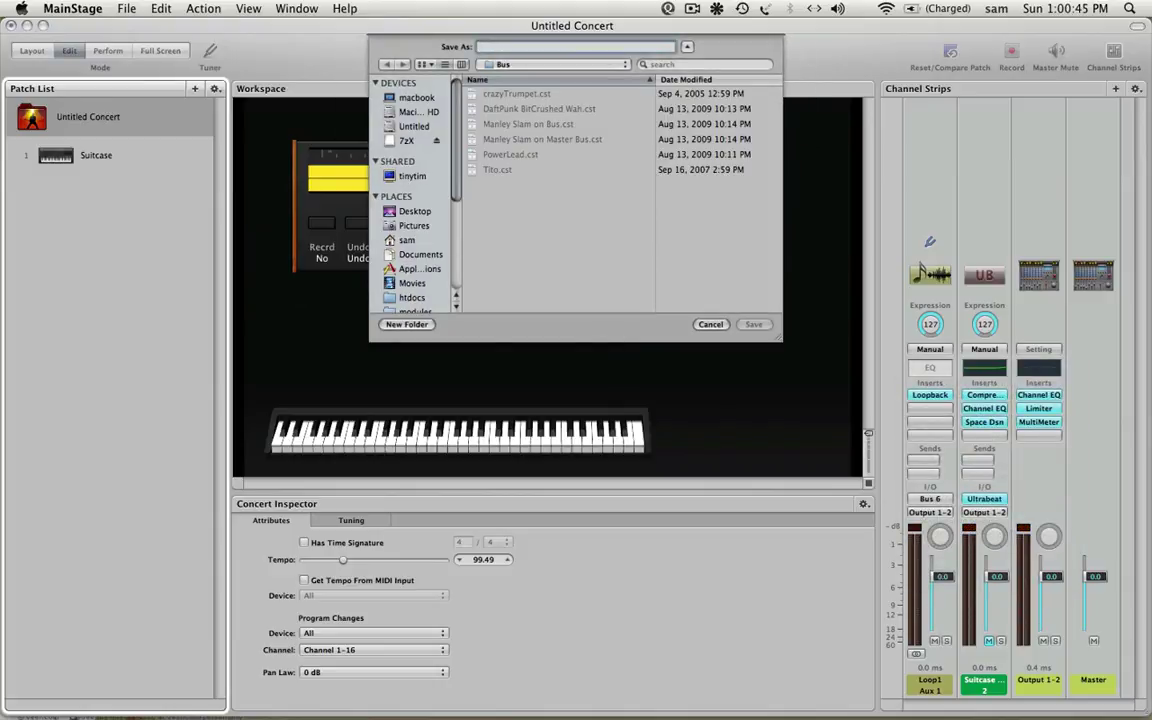
pyautogui.write('Loopback_SAm')
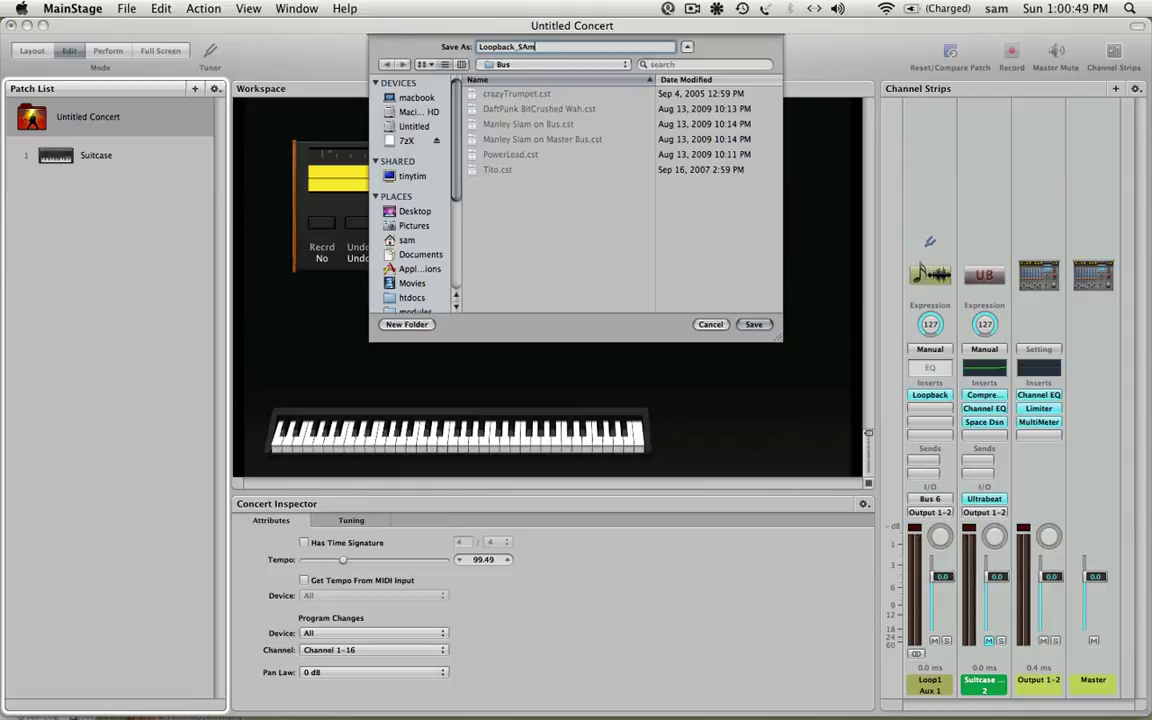
pyautogui.press('BackSpace')
pyautogui.press('BackSpace')
pyautogui.write('am')
pyautogui.press('Return')
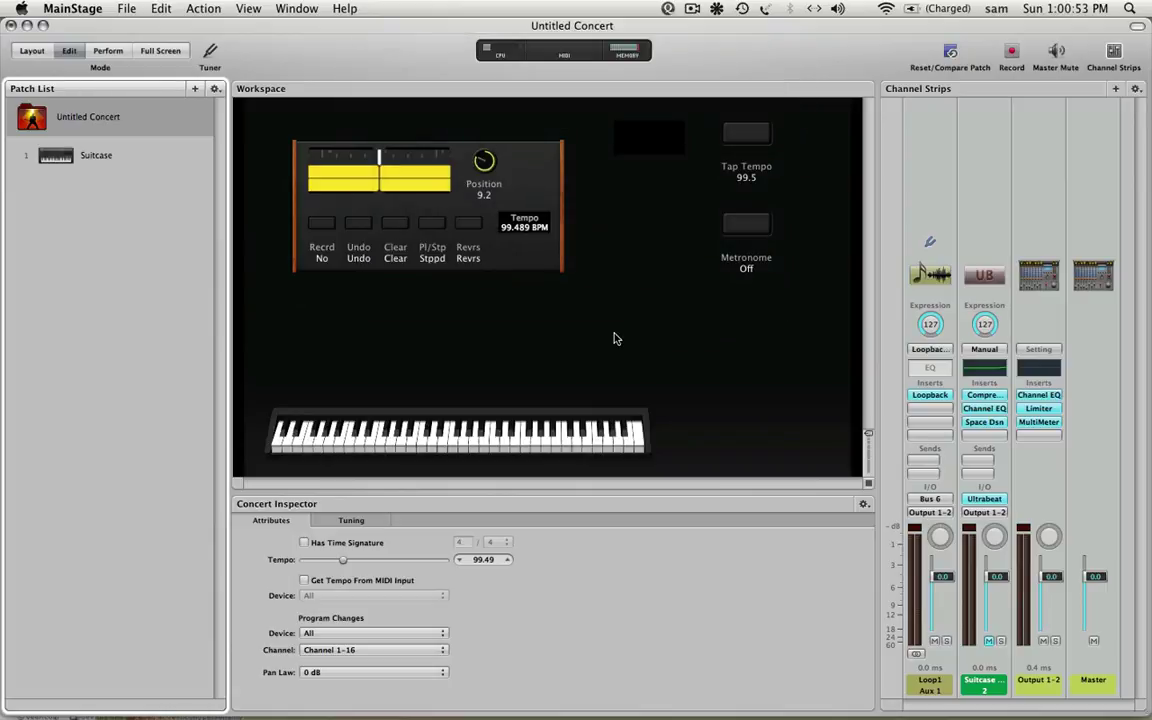
# - Create a new concert-level auxiliary channel strip with Bus 7 as its input
pyautogui.click(1115, 88)
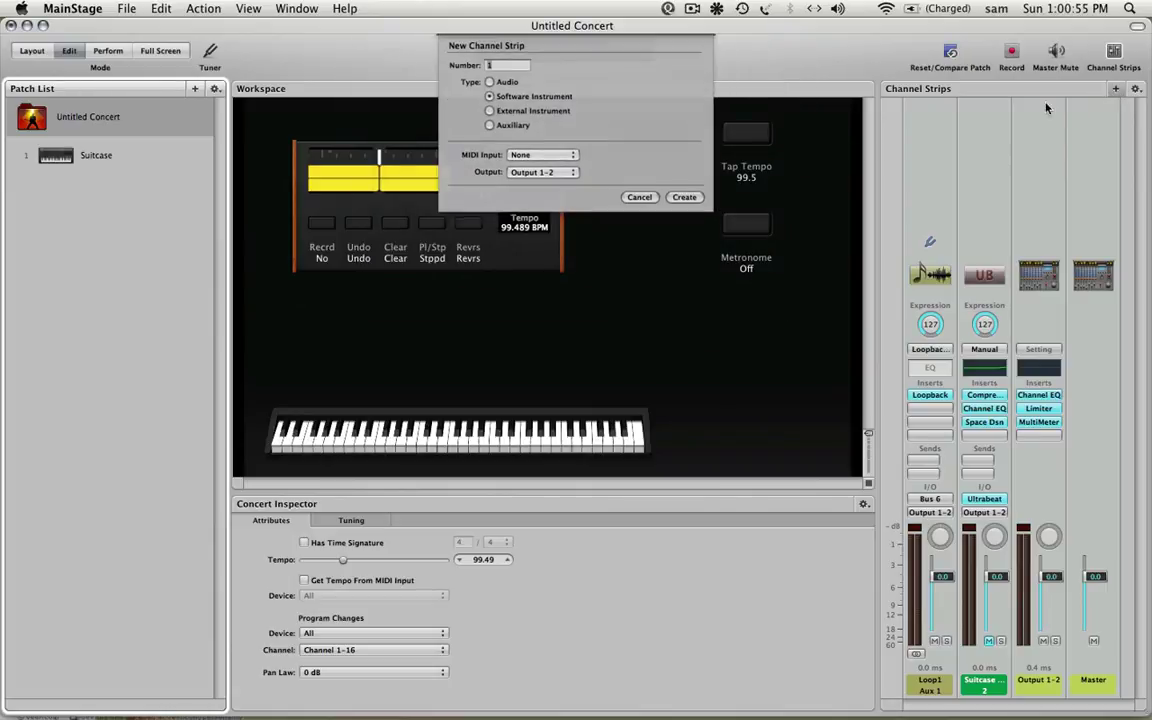
pyautogui.click(490, 125)
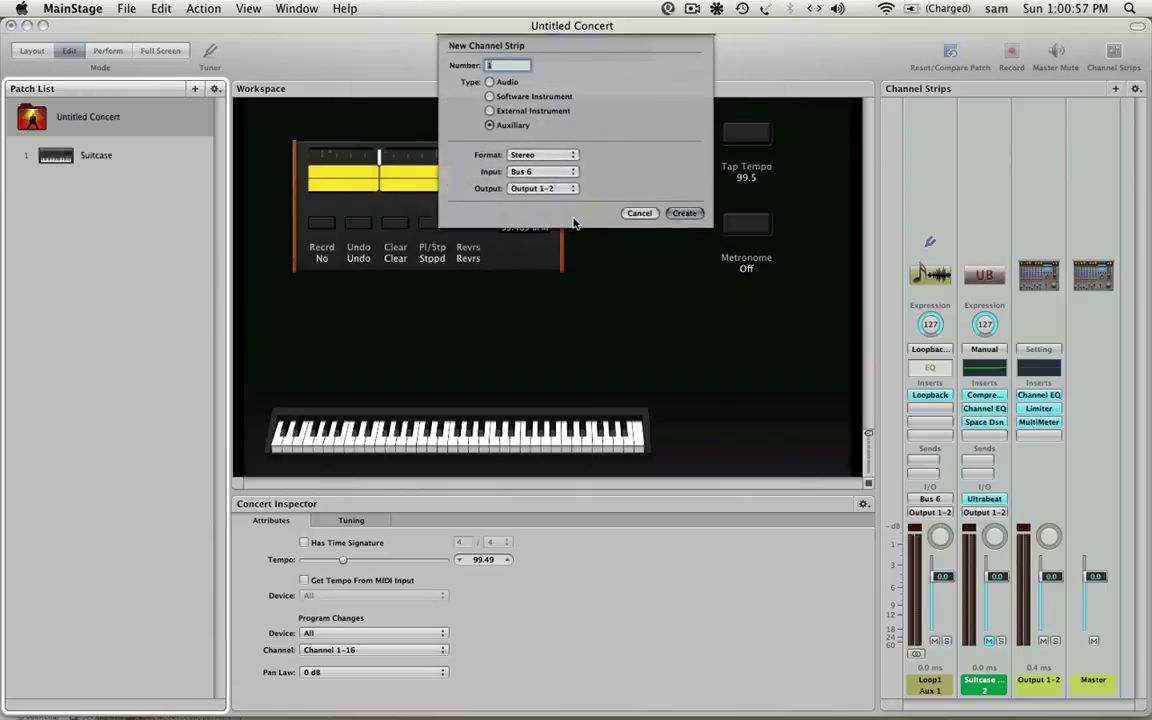
pyautogui.click(540, 171)
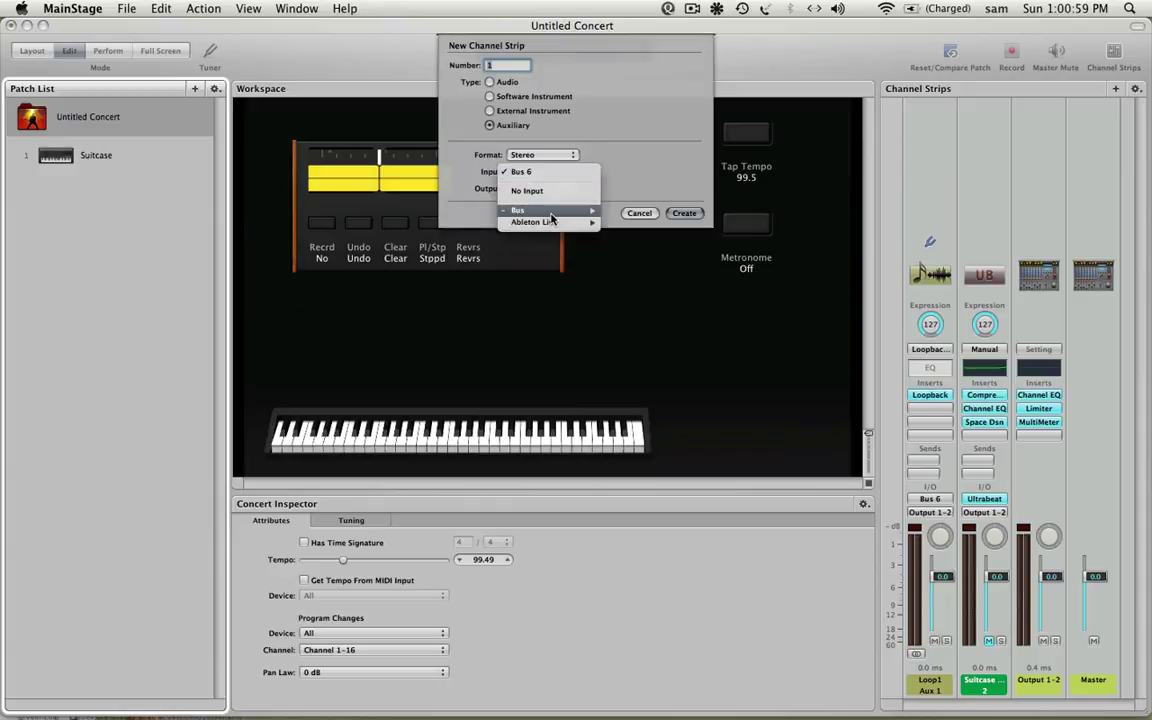
pyautogui.moveTo(550, 218)
pyautogui.click(560, 262)
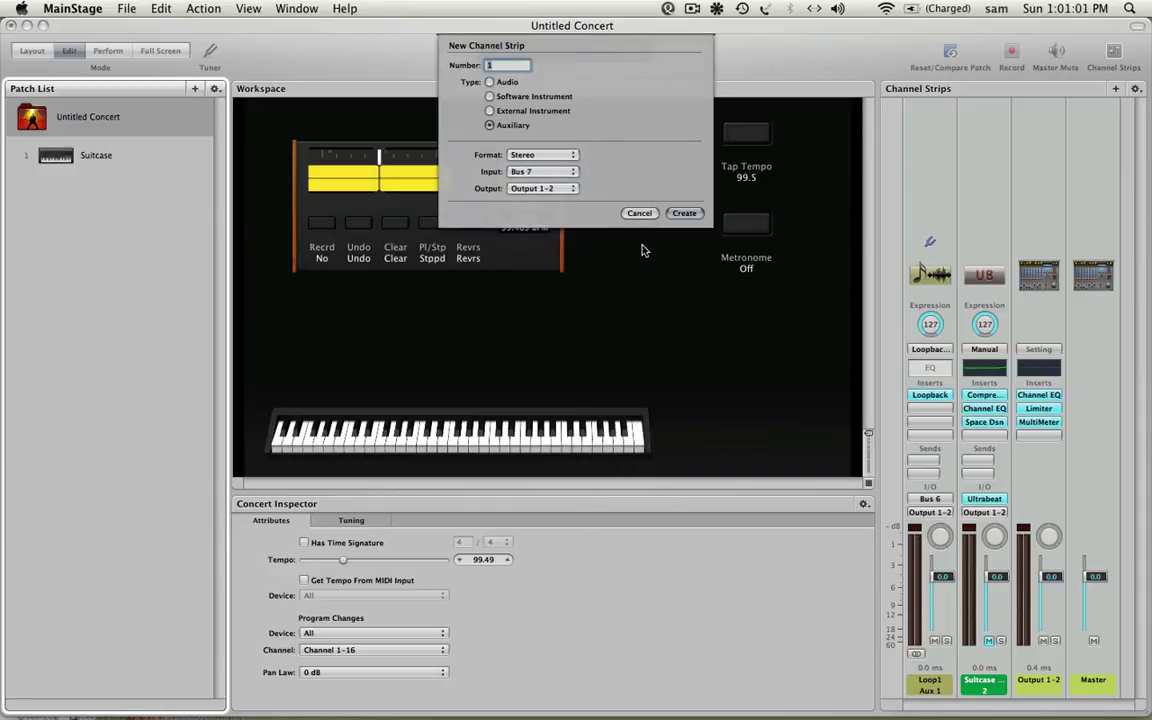
pyautogui.click(682, 213)
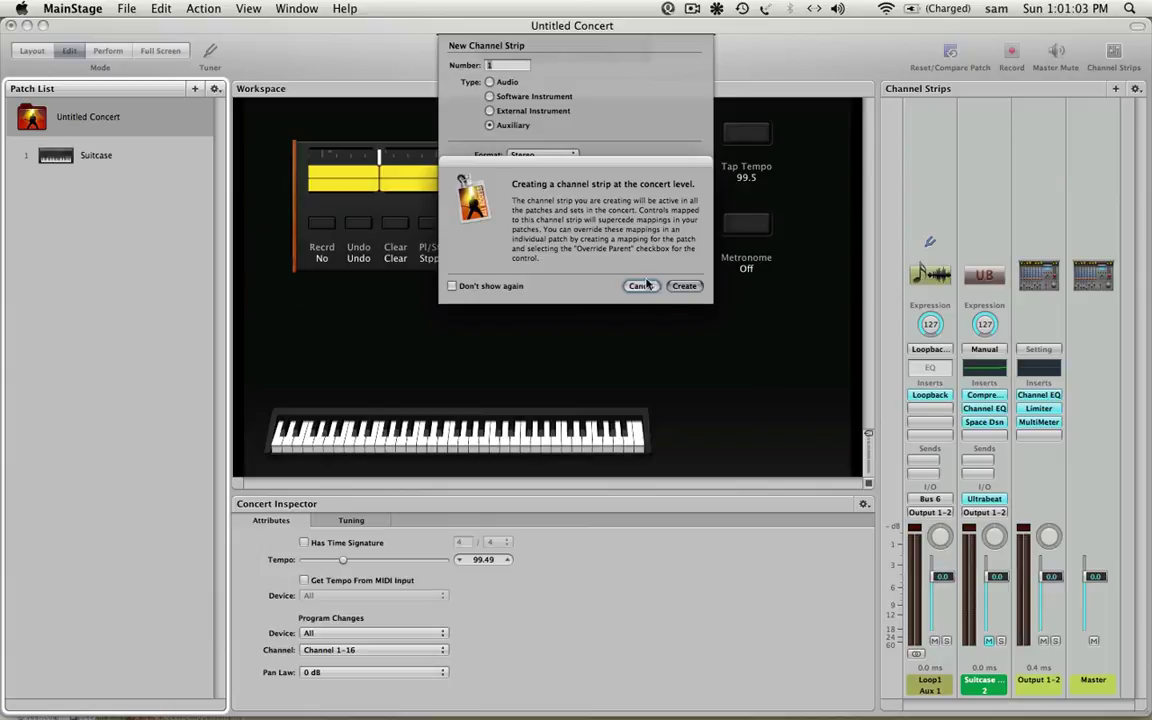
pyautogui.click(683, 286)
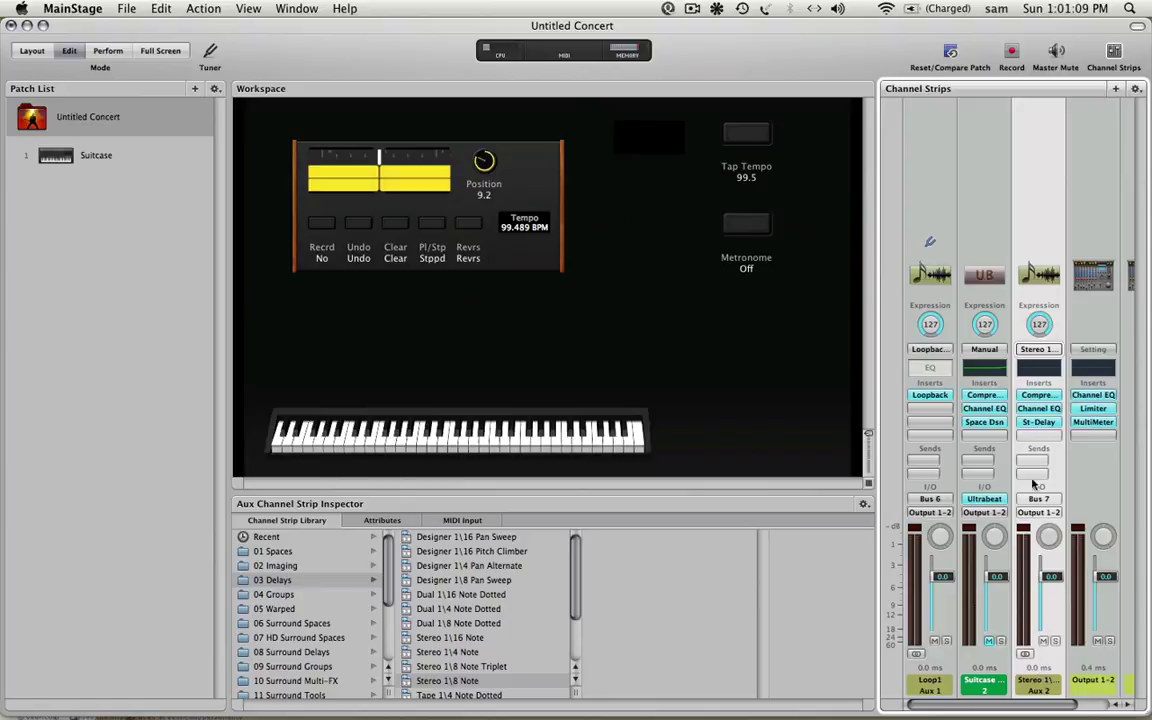
# - Load the saved Loopback setting onto the Bus 7 aux and return to the Suitcase patch
pyautogui.click(1032, 352)
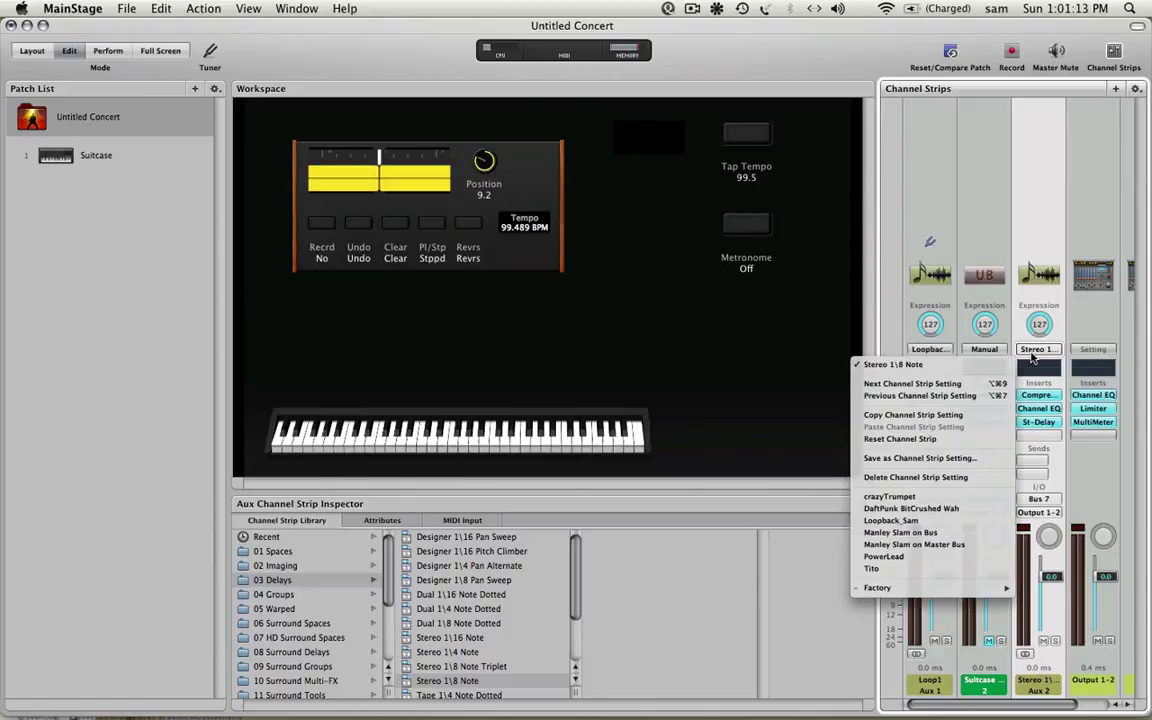
pyautogui.click(938, 522)
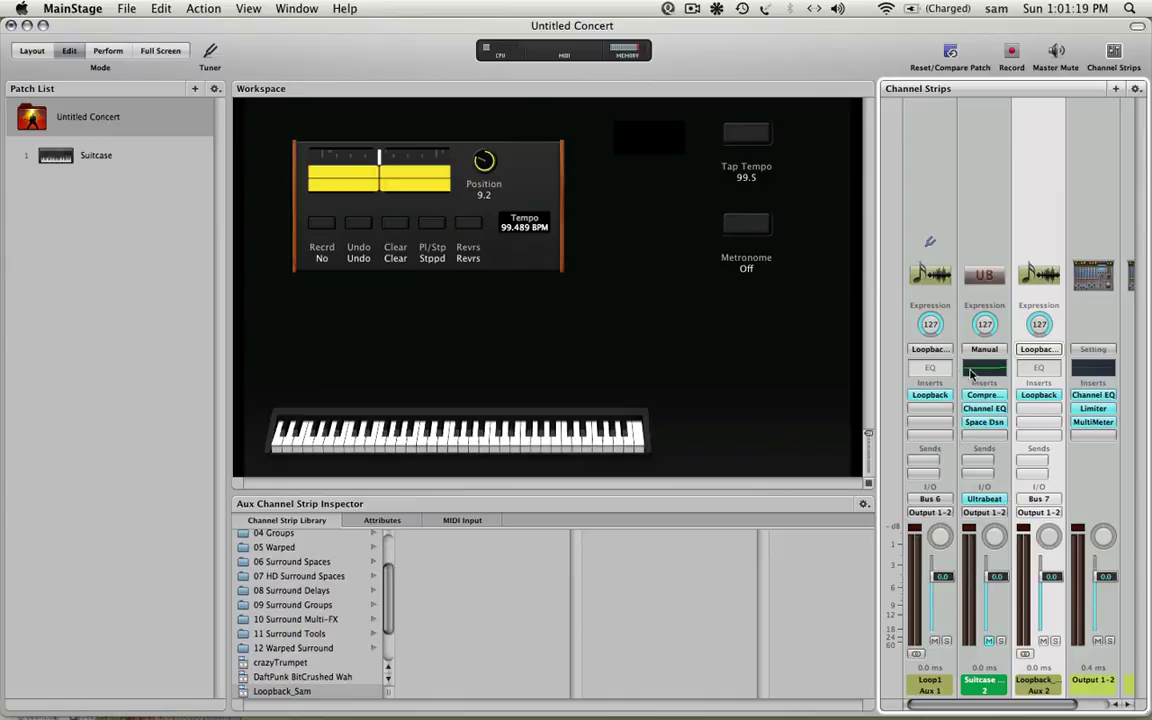
pyautogui.click(107, 158)
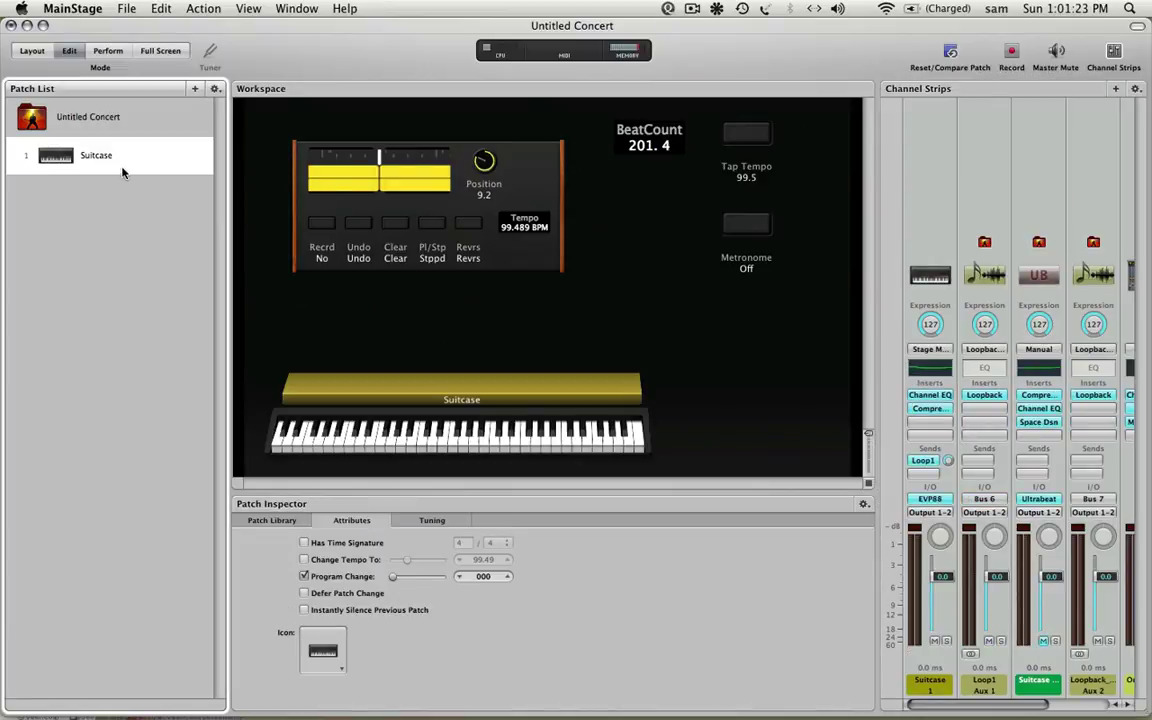
# - Add a second Suitcase piano send to Bus 7 (Loopback) and set its send level
pyautogui.click(927, 472)
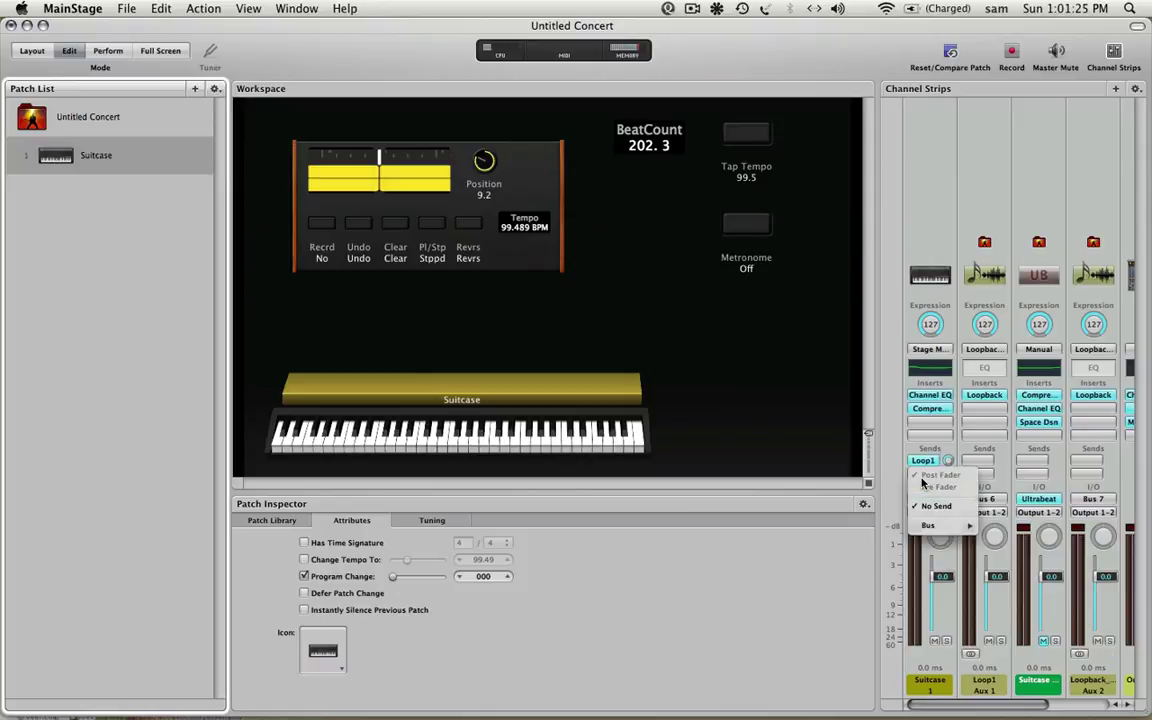
pyautogui.moveTo(936, 528)
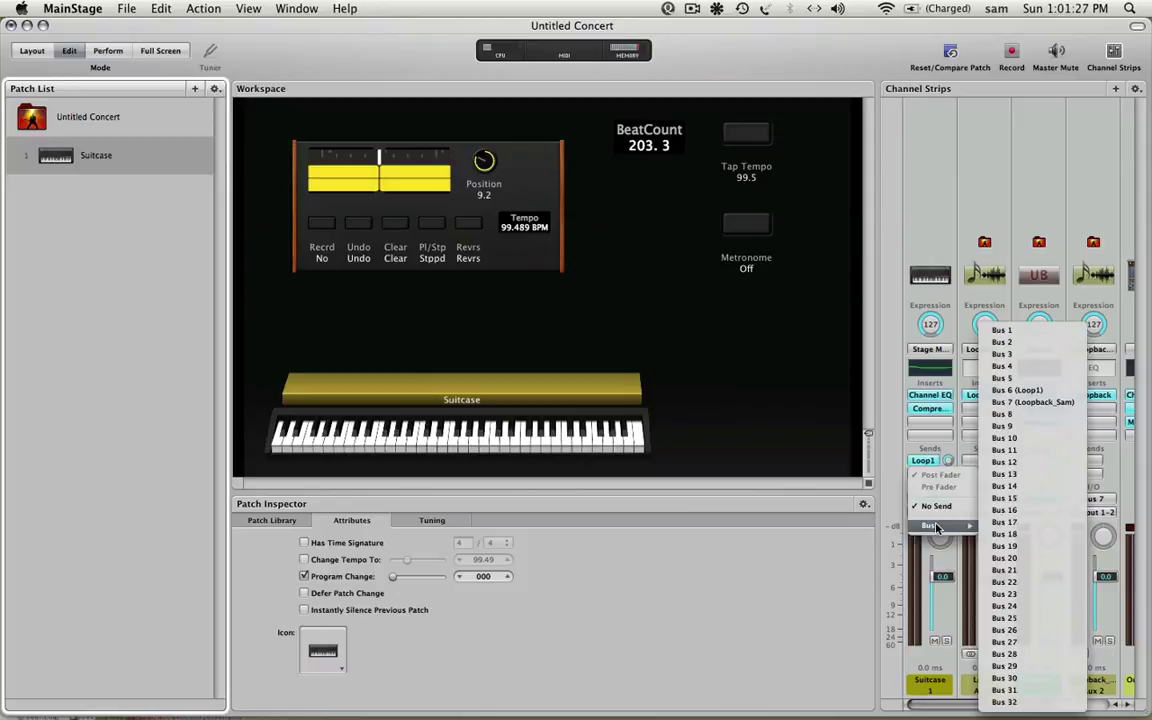
pyautogui.click(1024, 404)
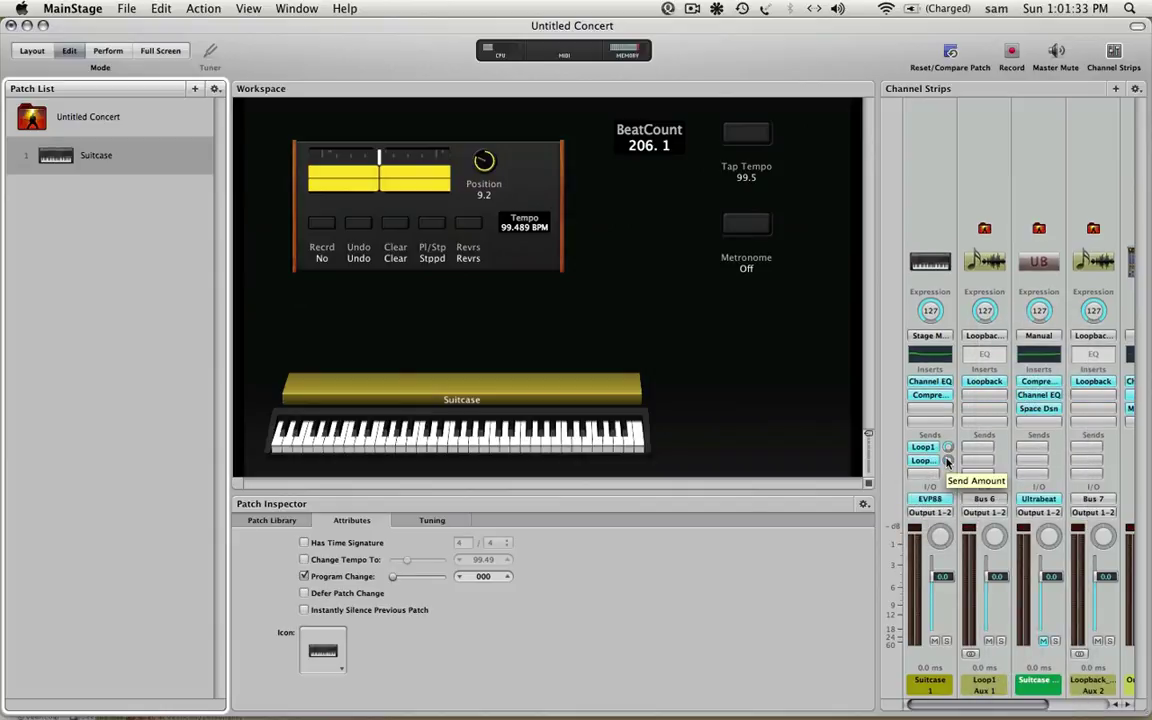
pyautogui.click(947, 461)
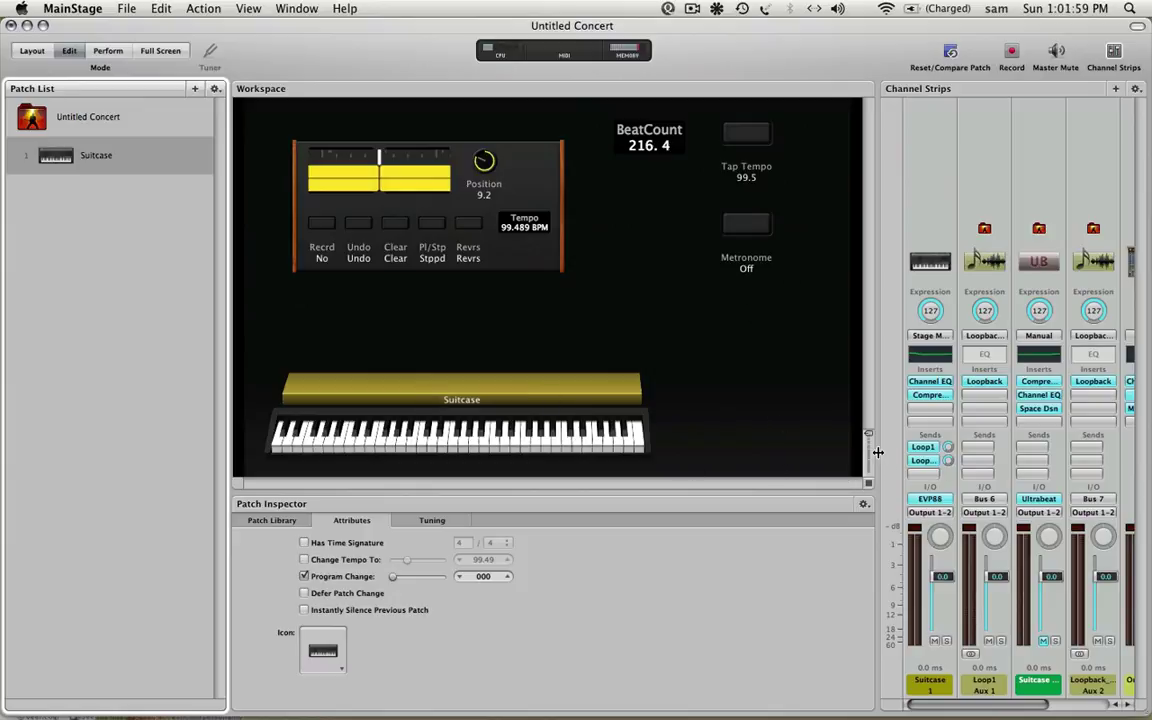
# - Widen the Channel Strips pane by dragging its divider left, then ease it slightly back right
pyautogui.moveTo(843, 455); pyautogui.dragTo(821, 455)
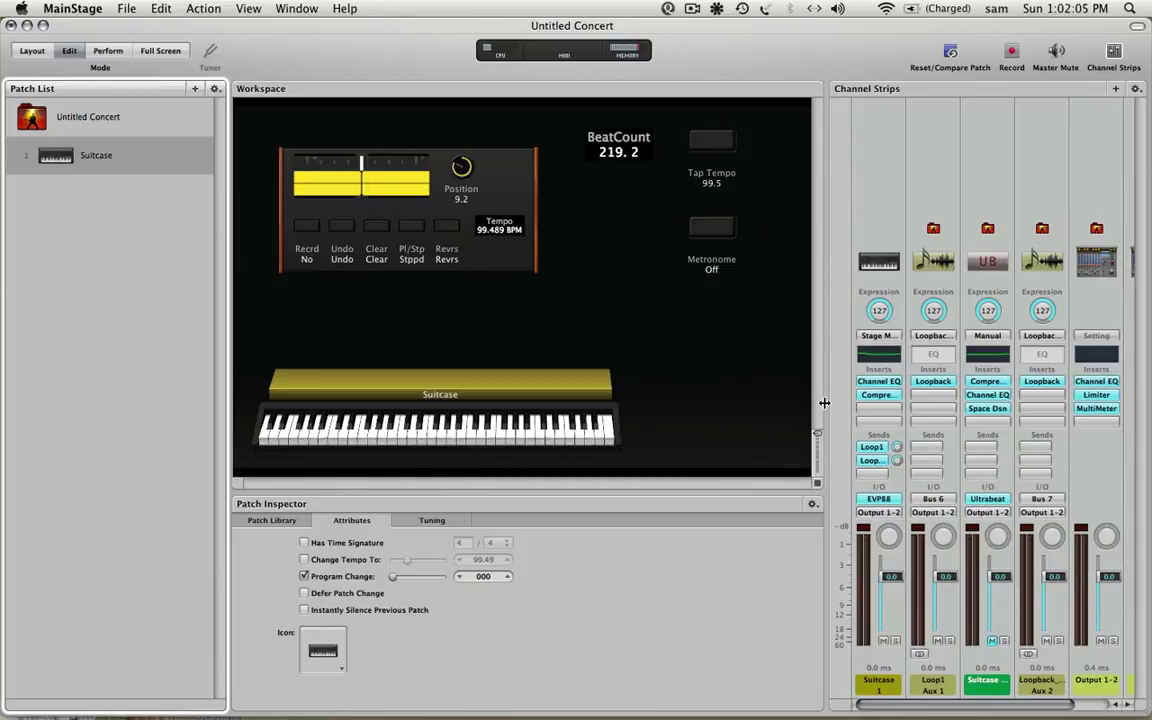
pyautogui.moveTo(826, 432); pyautogui.dragTo(853, 438)
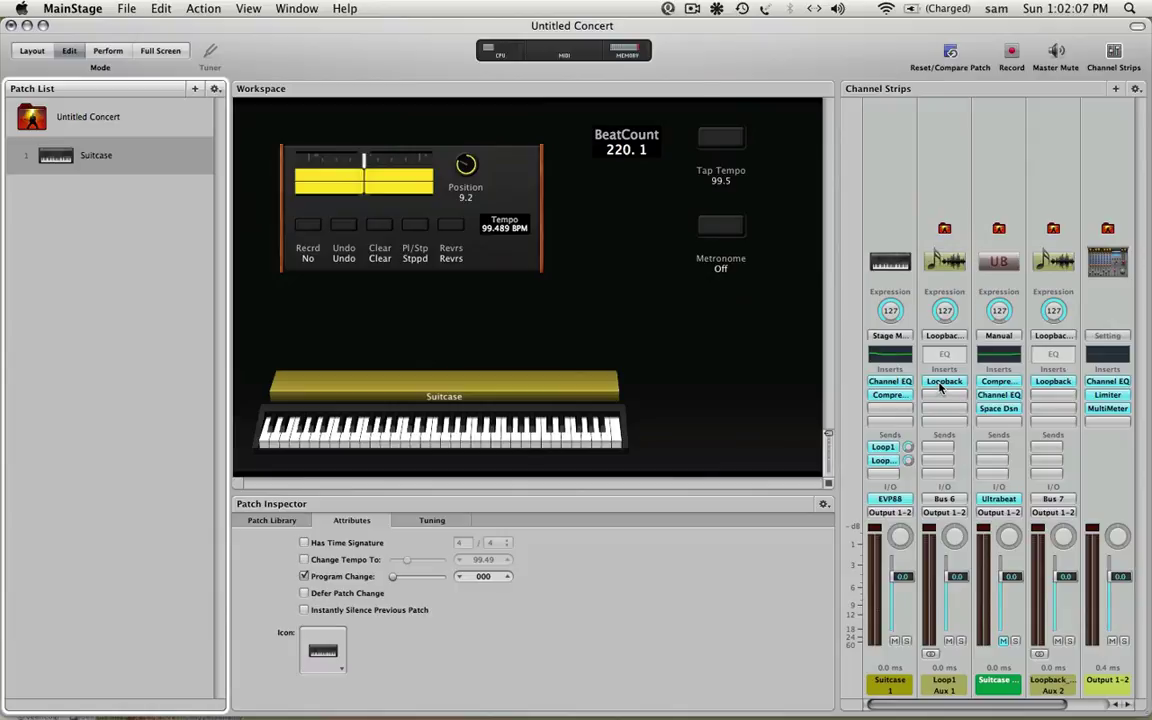